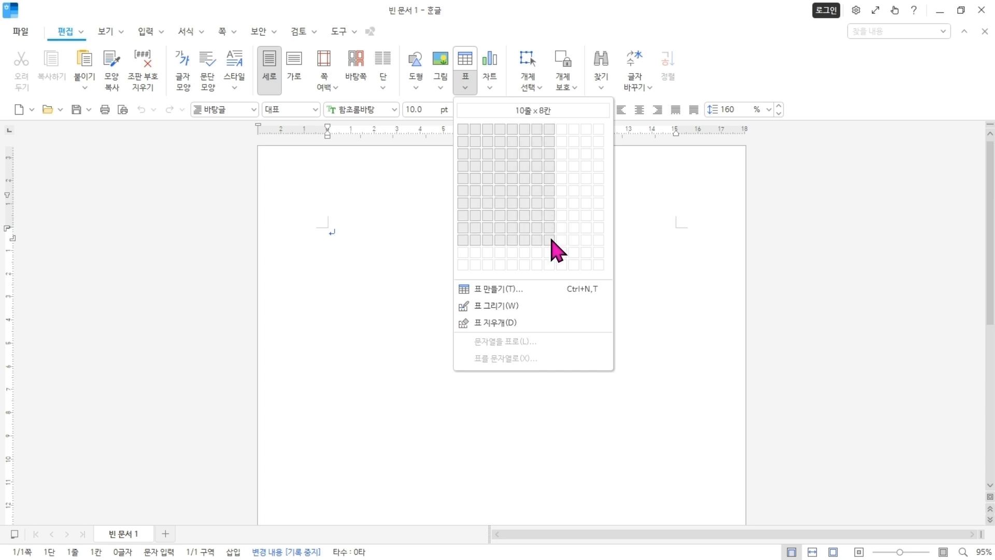
Step: Insert a table with four rows and two columns in the blank document
left_click(552, 240)
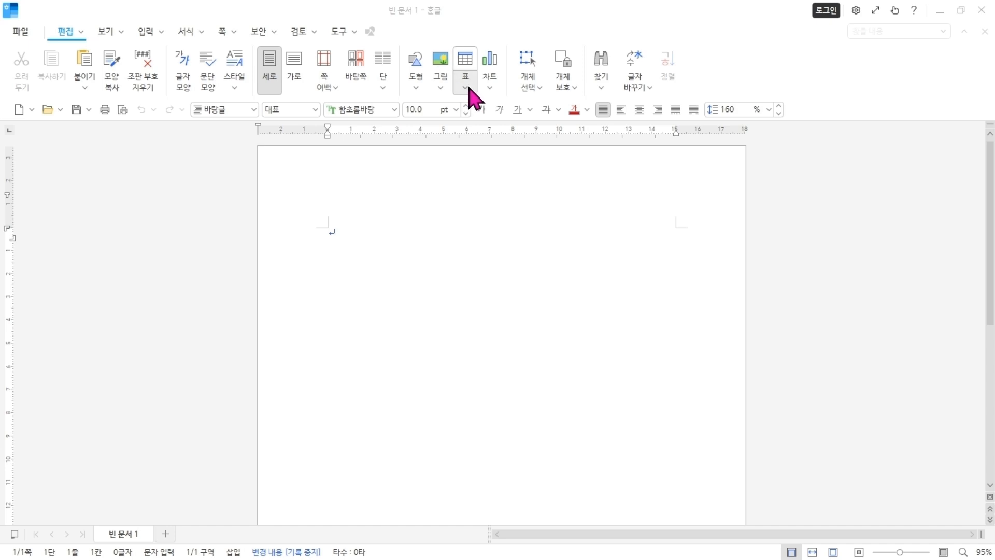
left_click(466, 88)
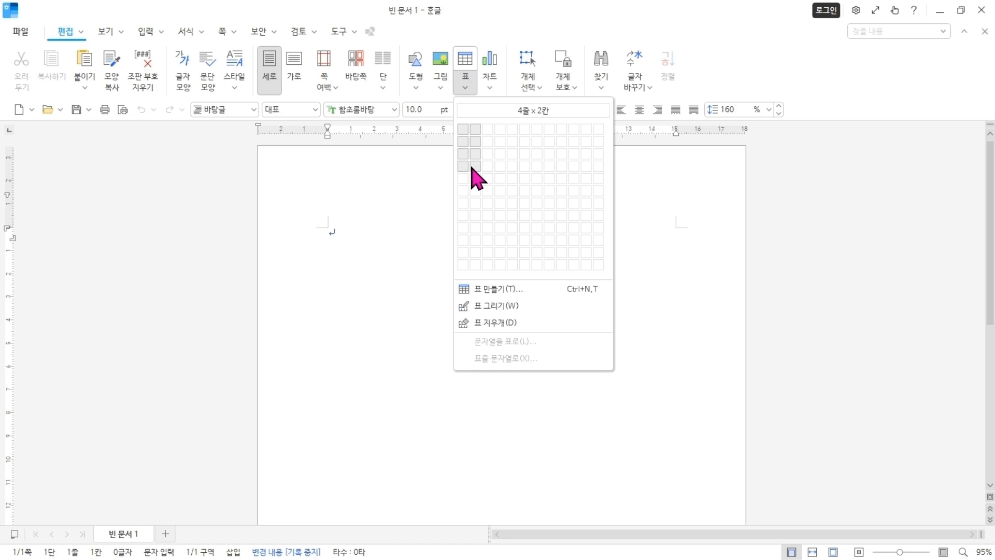
left_click(472, 167)
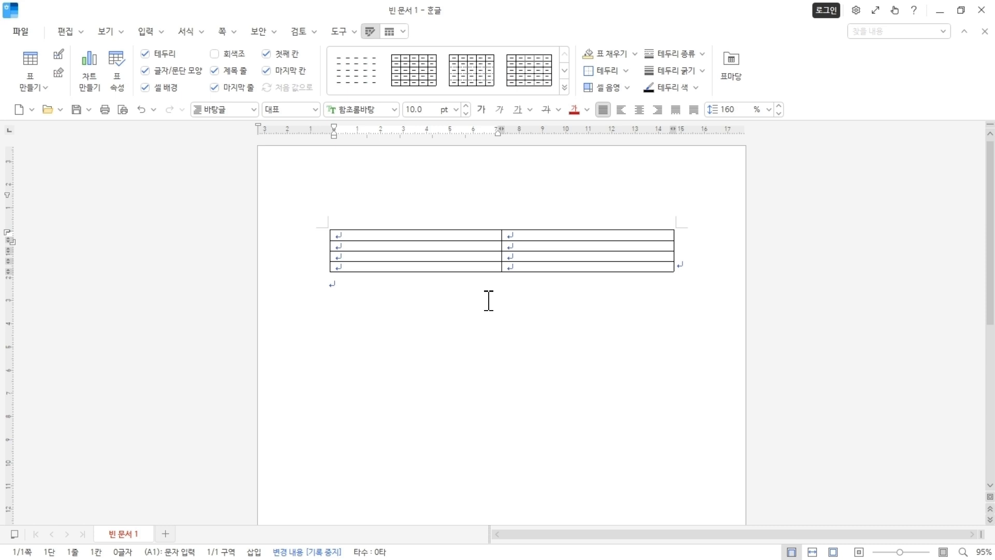
type("가")
scroll(492, 323, "up", 5)
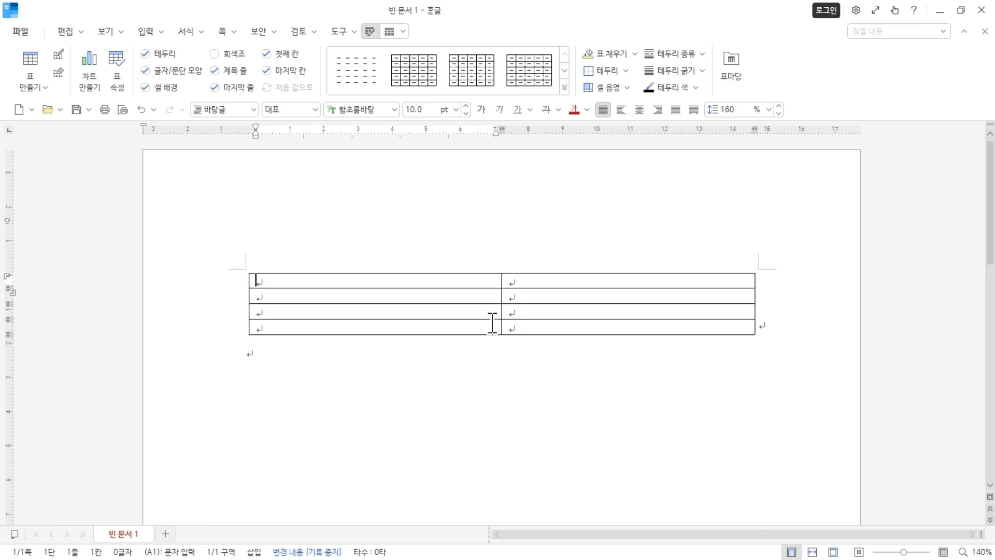
scroll(492, 323, "up", 1)
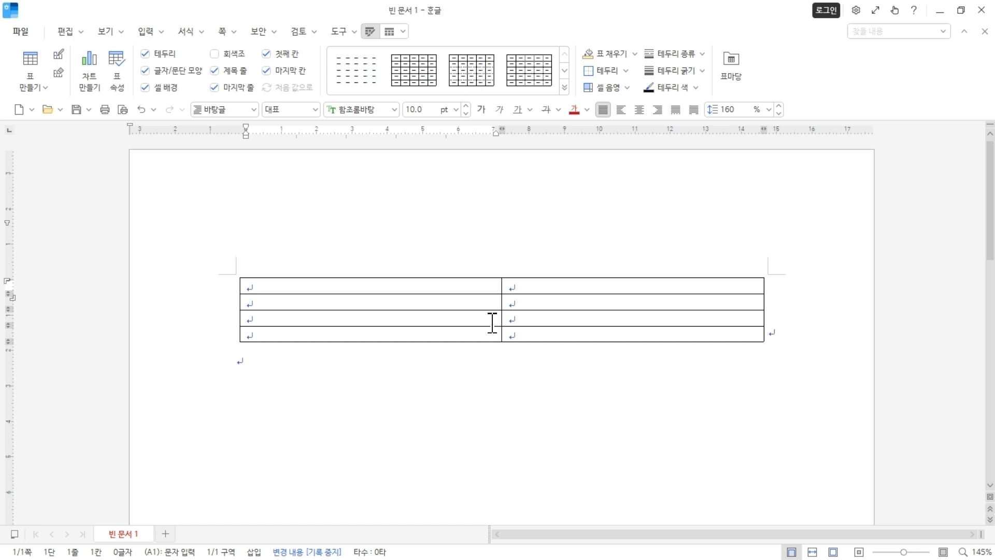
Step: Move the text cursor down the first column to its last cell and back to the first cell
key("Down")
left_click(412, 317)
left_click(411, 331)
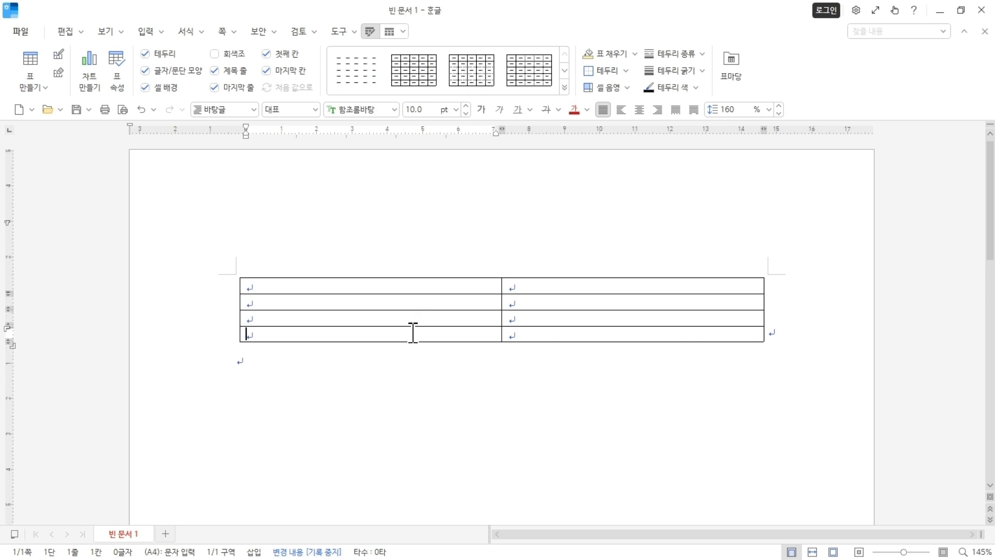
left_click(401, 283)
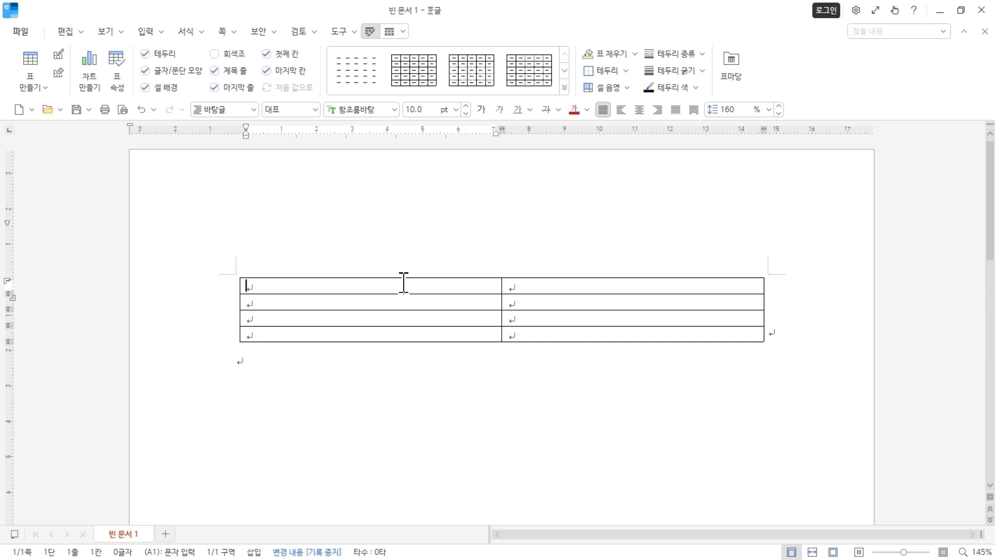
key("Hangul")
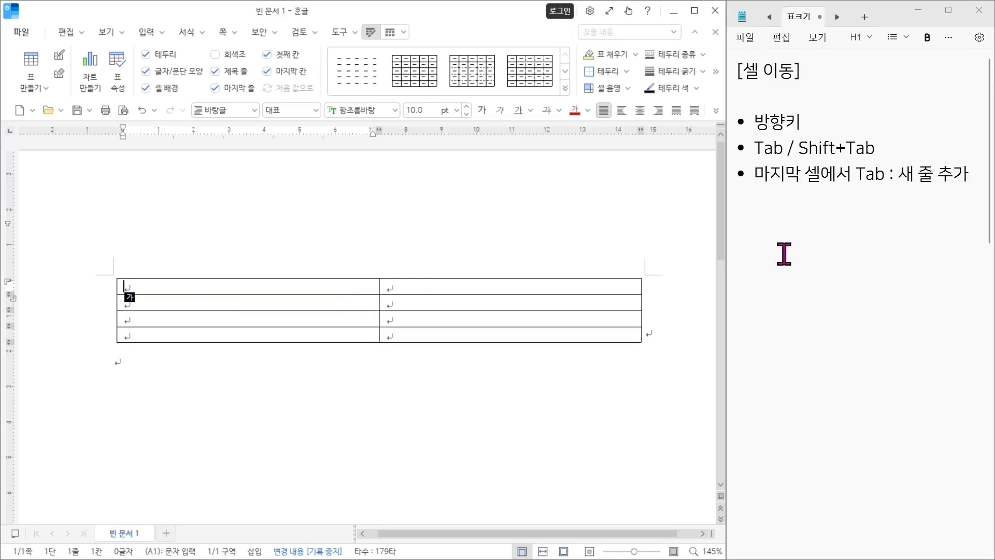
Step: Switch to the notes window and highlight the cell-navigation notes on 방향키, Tab, Shift+Tab and 마지막 셀에서 Tab
left_click(758, 122)
left_click_drag(758, 122, 802, 122)
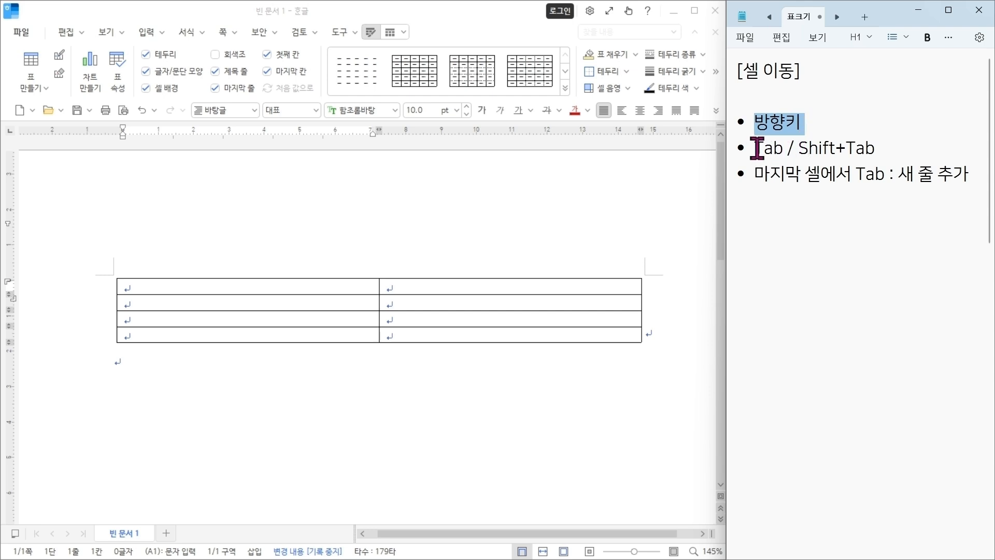
left_click_drag(757, 148, 786, 149)
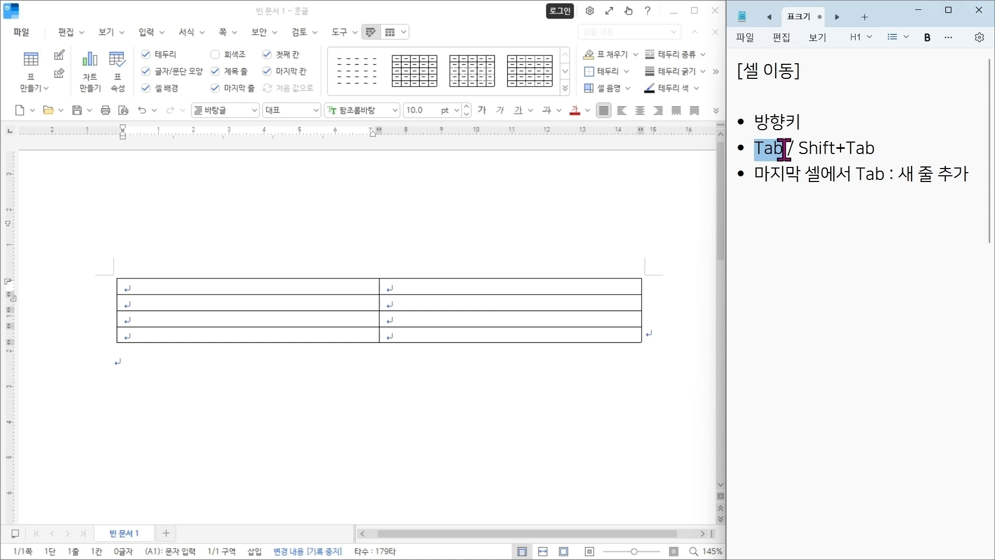
left_click_drag(800, 149, 875, 149)
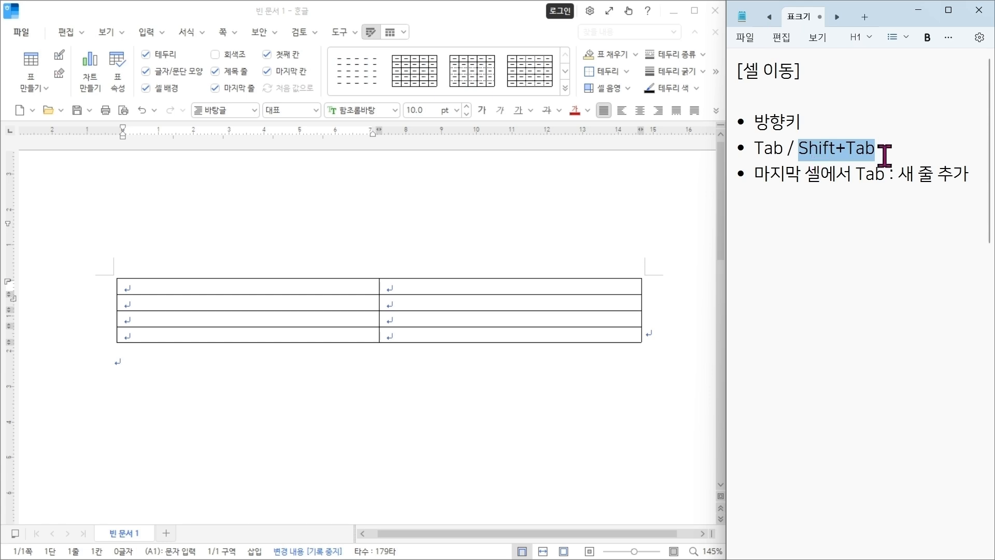
left_click_drag(755, 173, 885, 179)
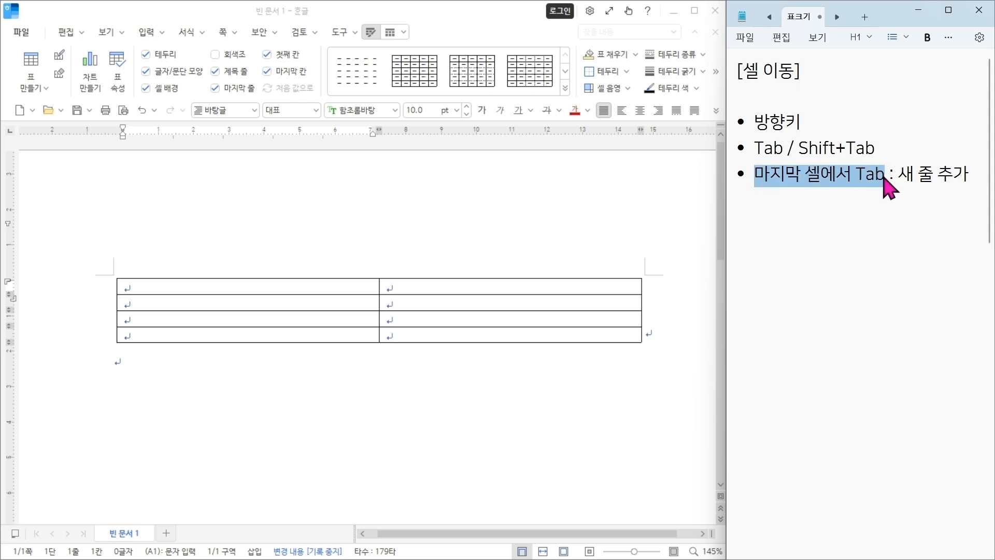
Step: Return to the Hangul document and add a new row by advancing past the table's last cell
left_click(521, 335)
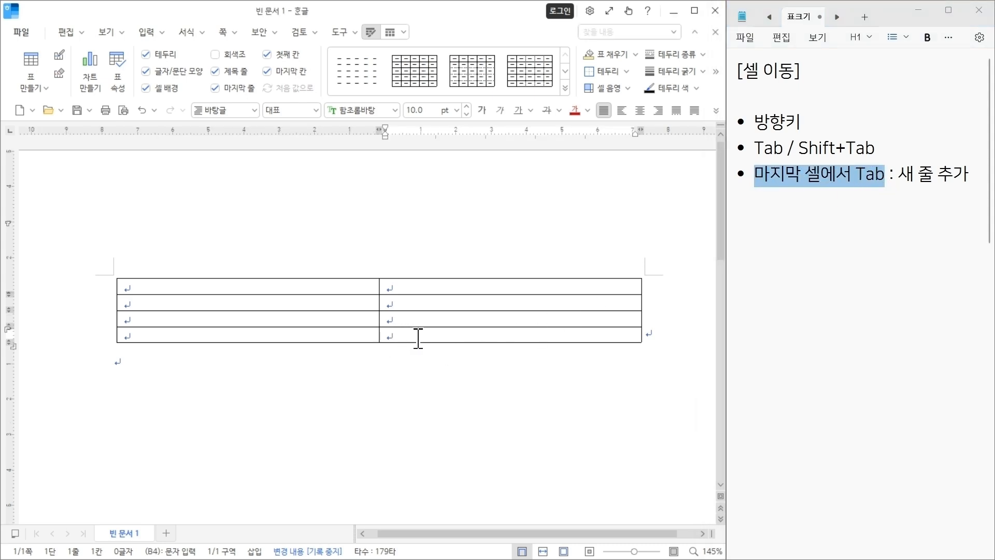
key("Tab")
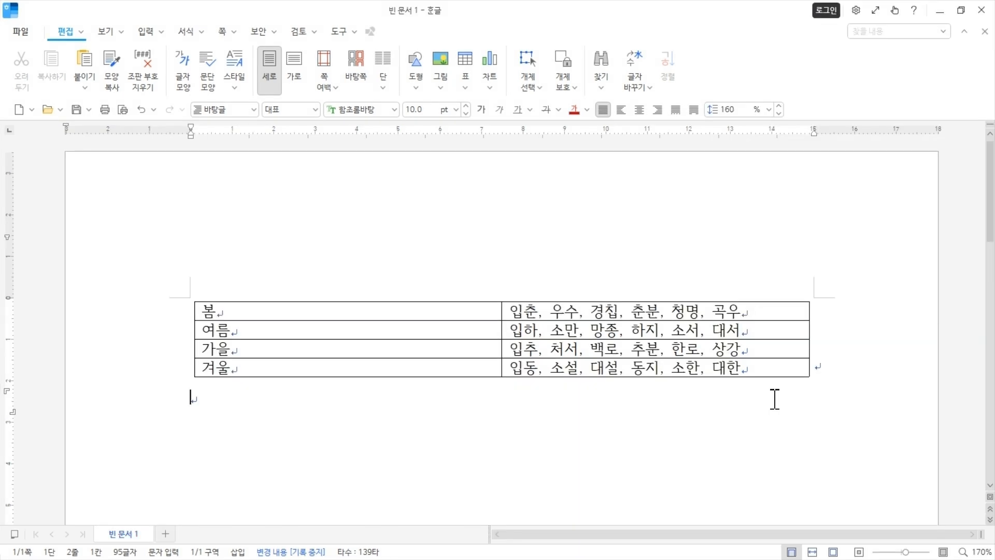
Step: Set the font of all cells in the season table to HY강B
key("Hangul")
left_click(421, 311)
left_click_drag(421, 310, 585, 369)
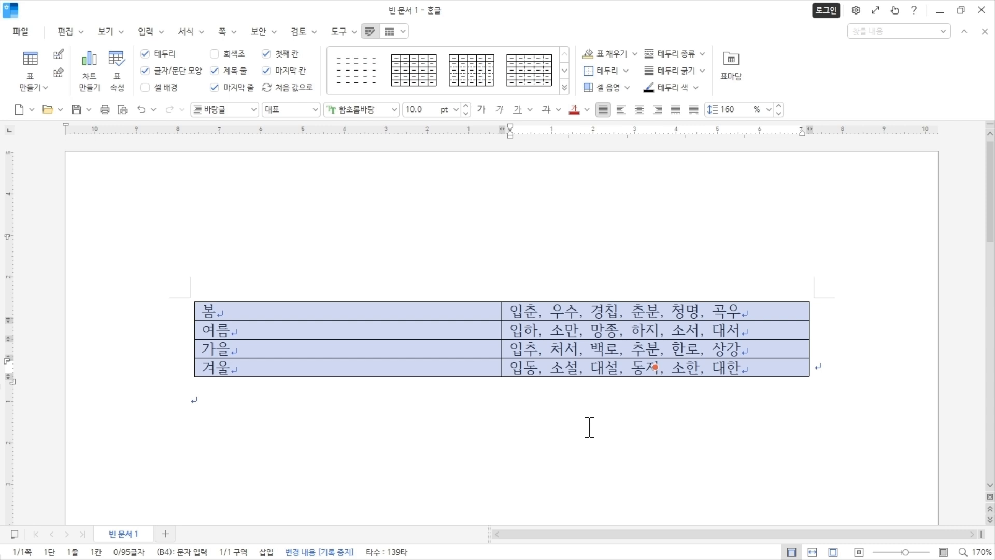
left_click(395, 110)
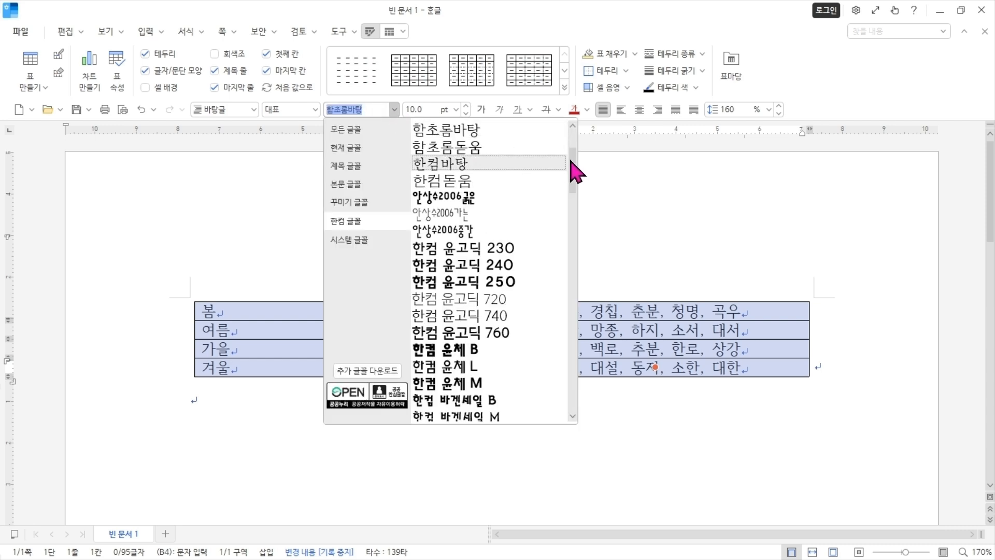
scroll(574, 209, "down", 8)
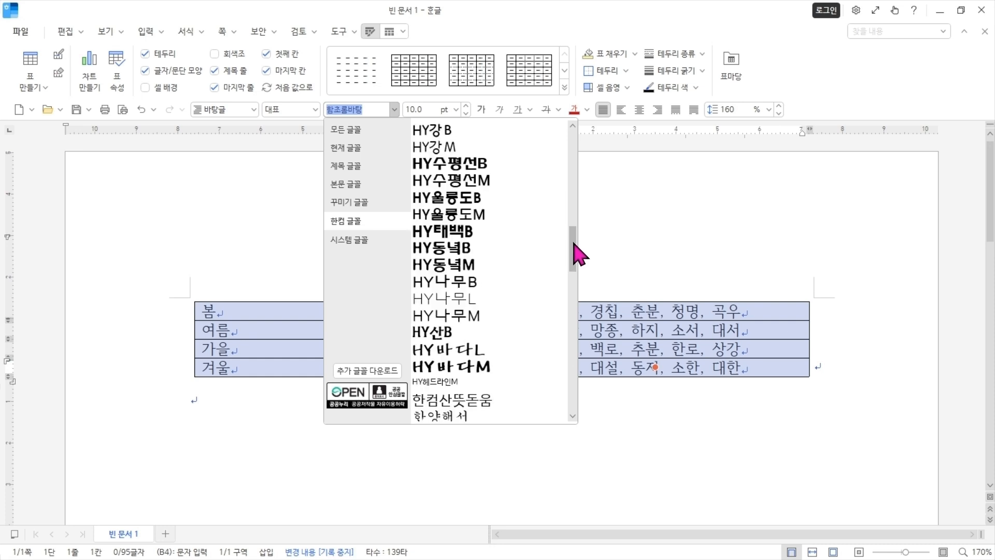
scroll(573, 228, "up", 2)
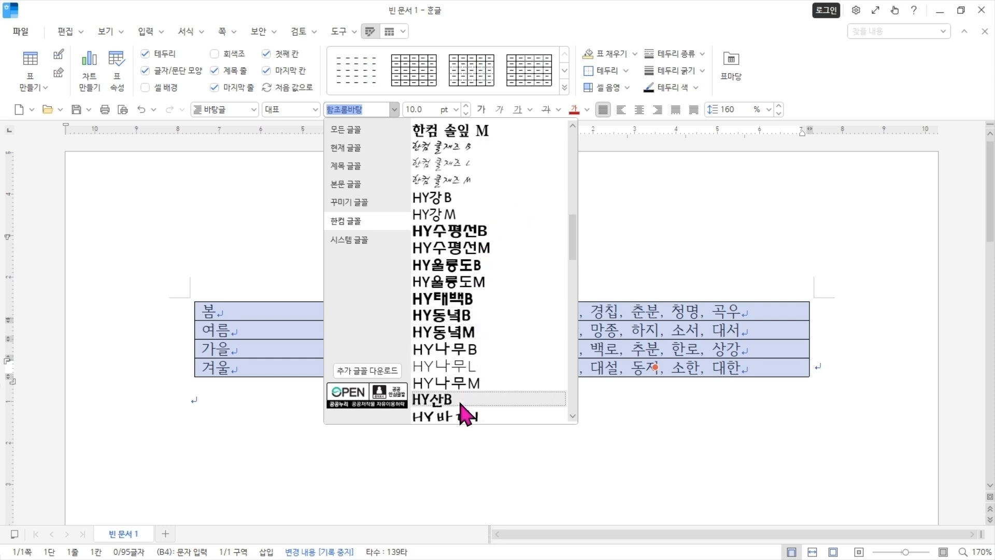
left_click(465, 200)
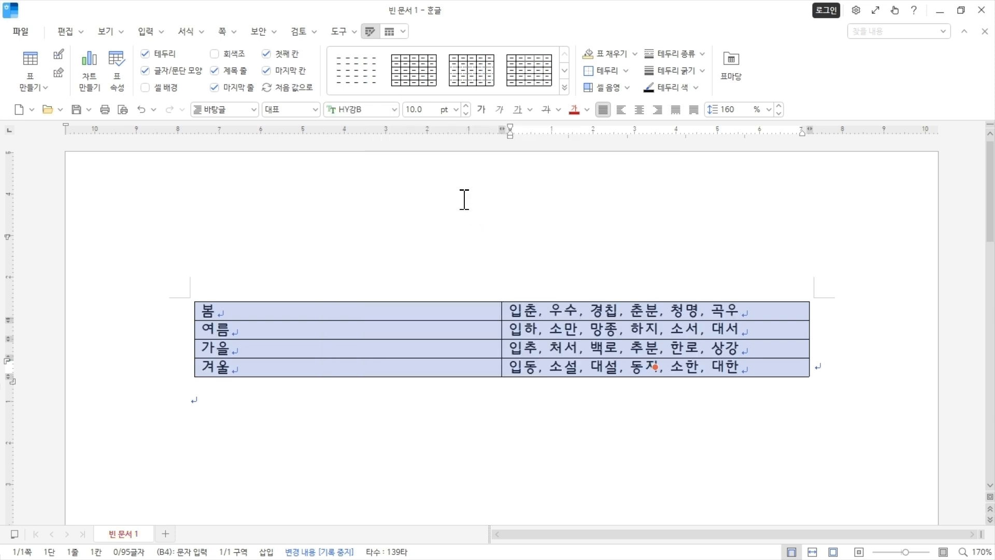
Step: Set all the table text to 16 pt and centre it horizontally in the cells
left_click(456, 110)
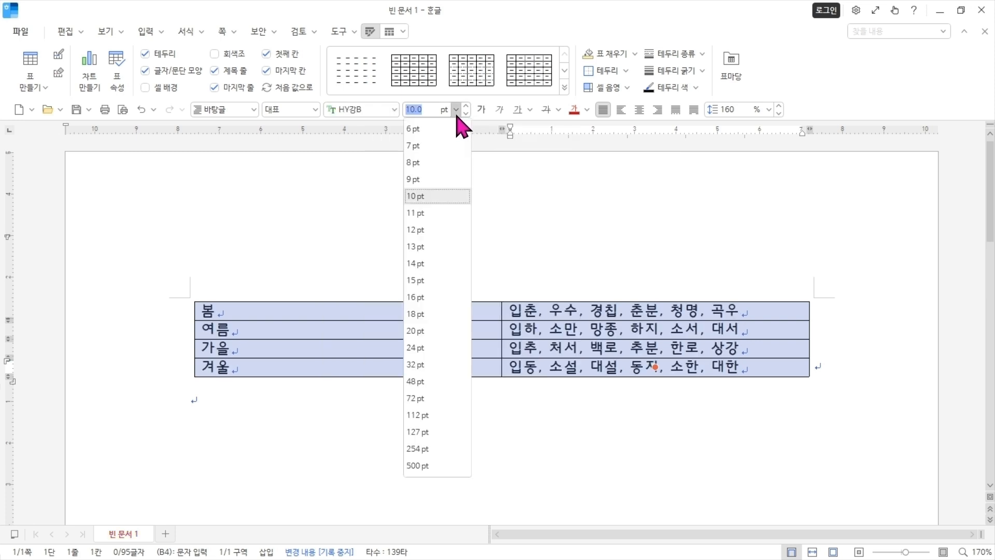
left_click(425, 297)
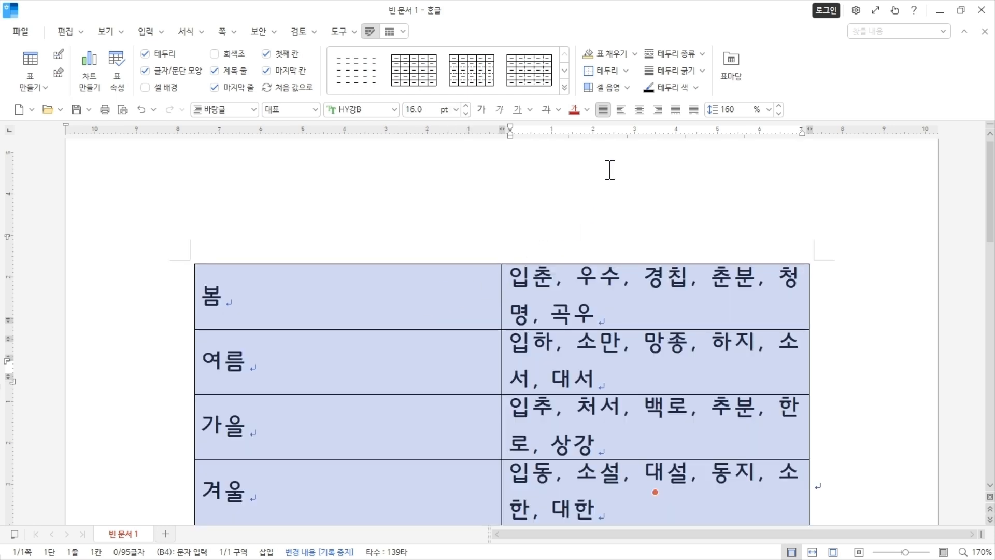
left_click(640, 110)
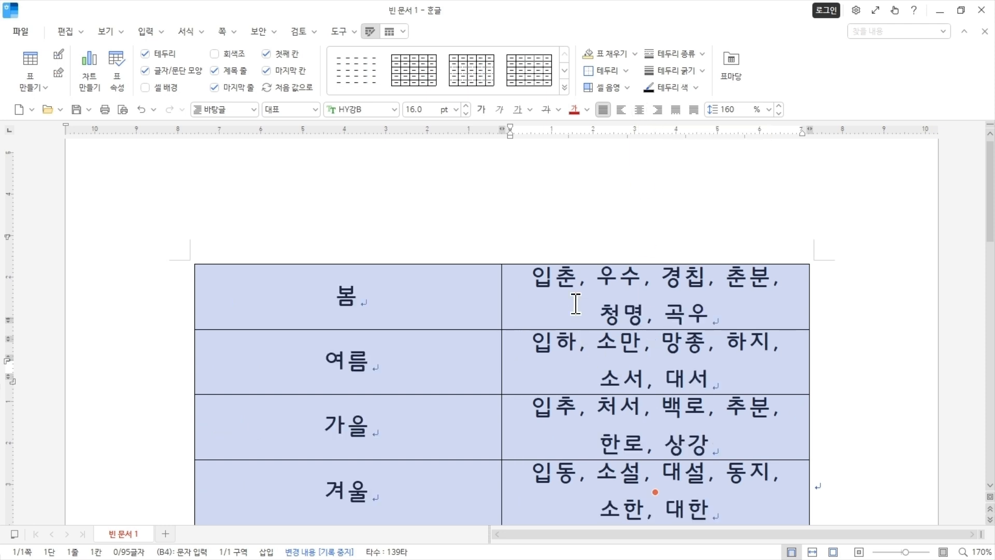
left_click(633, 334)
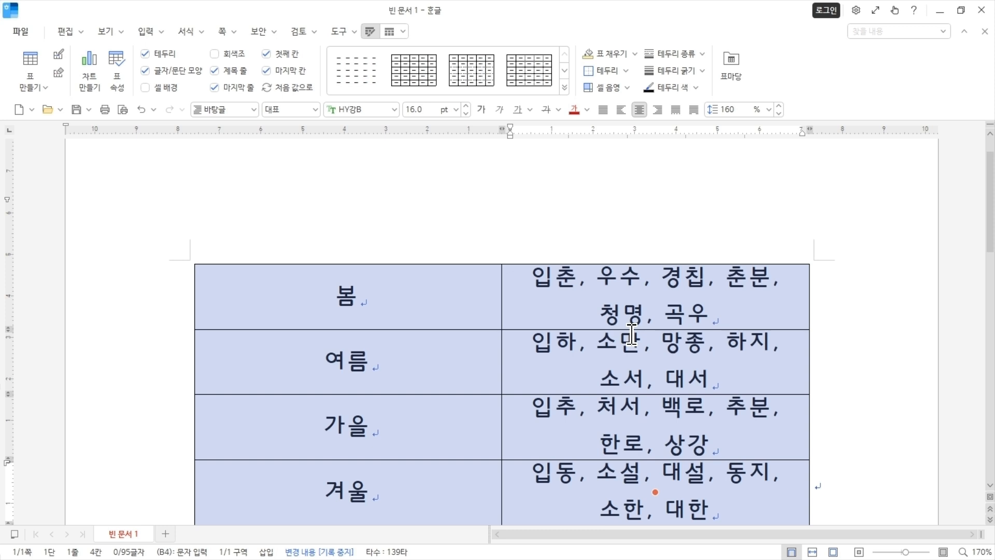
key("Escape")
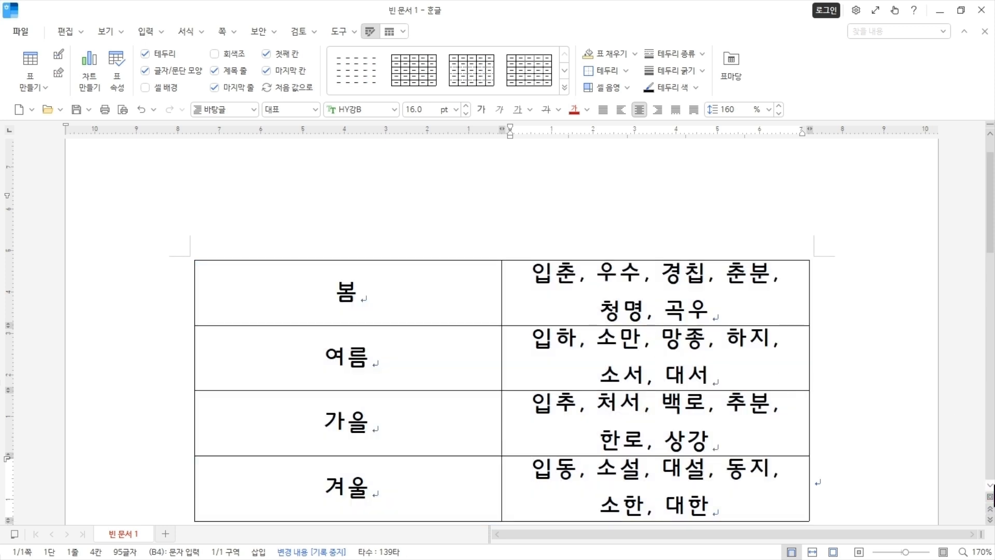
scroll(991, 492, "down", 1)
scroll(991, 493, "down", 2)
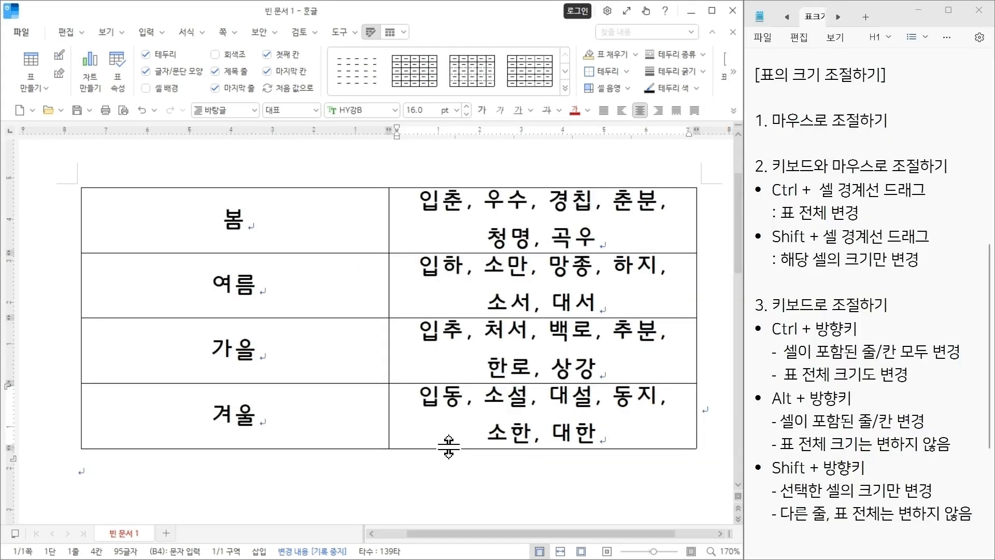
Step: Select the whole table and stretch its lower edge downward until it is about 10 cm tall
key("Hangul")
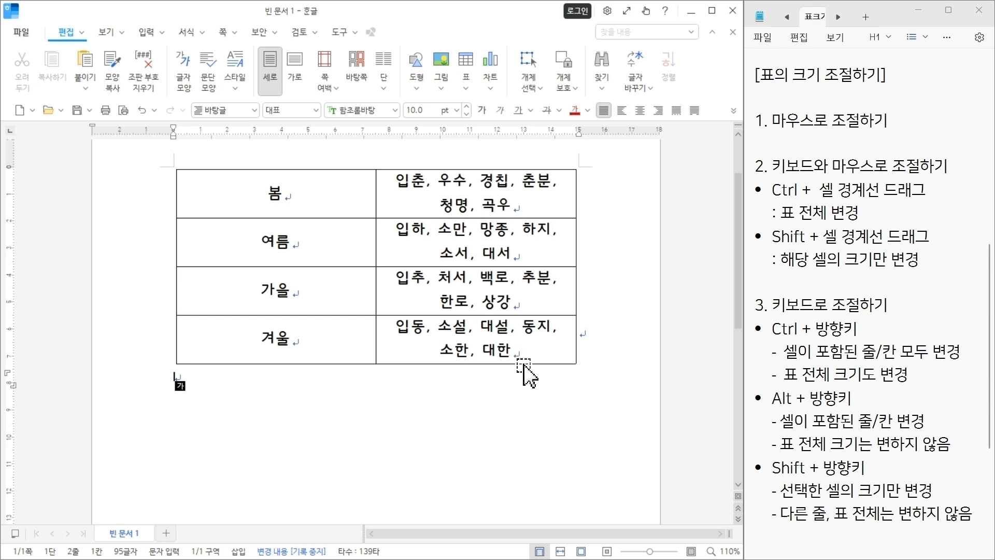
left_click(523, 364)
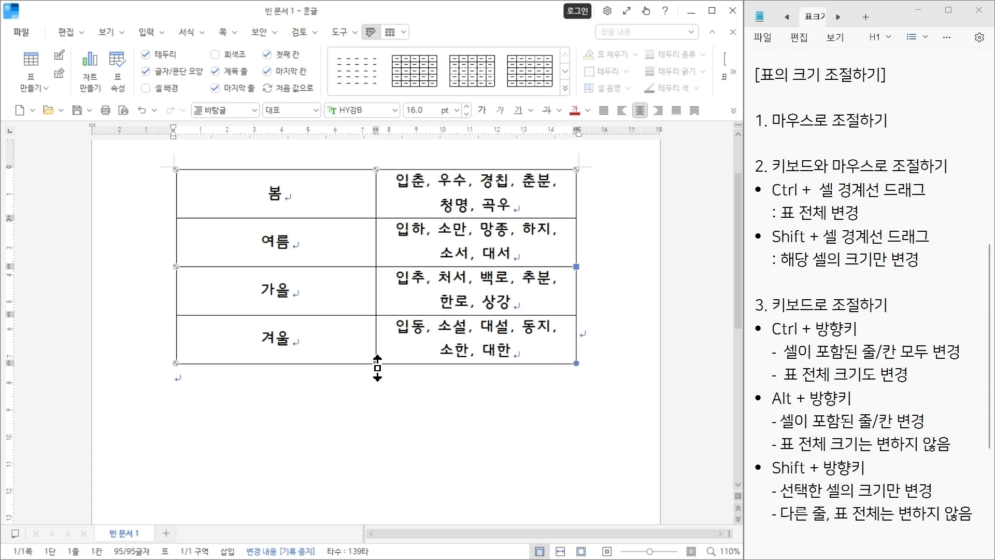
left_click_drag(378, 369, 377, 420)
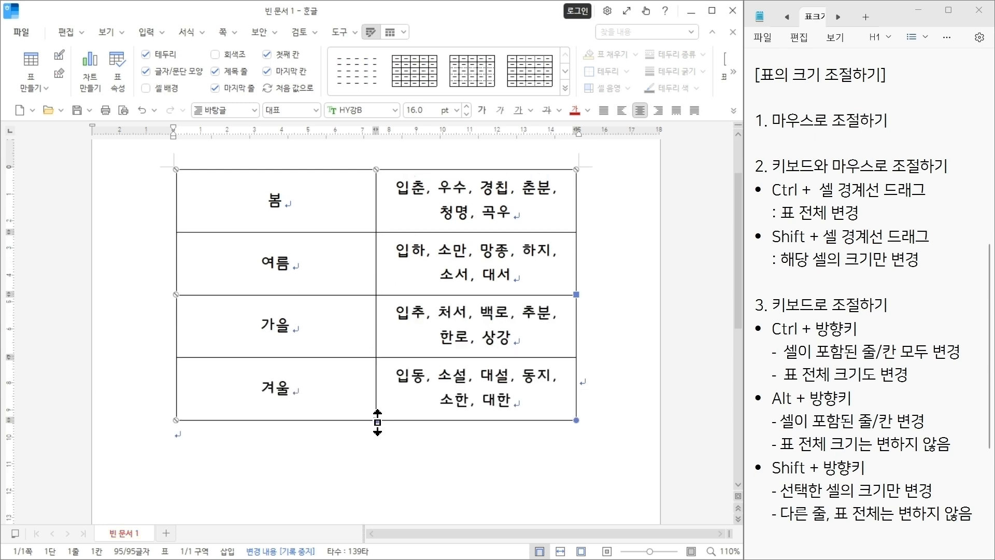
mouse_move(378, 421)
left_mouse_down()
mouse_move(377, 459)
mouse_move(379, 422)
mouse_move(376, 435)
left_mouse_up()
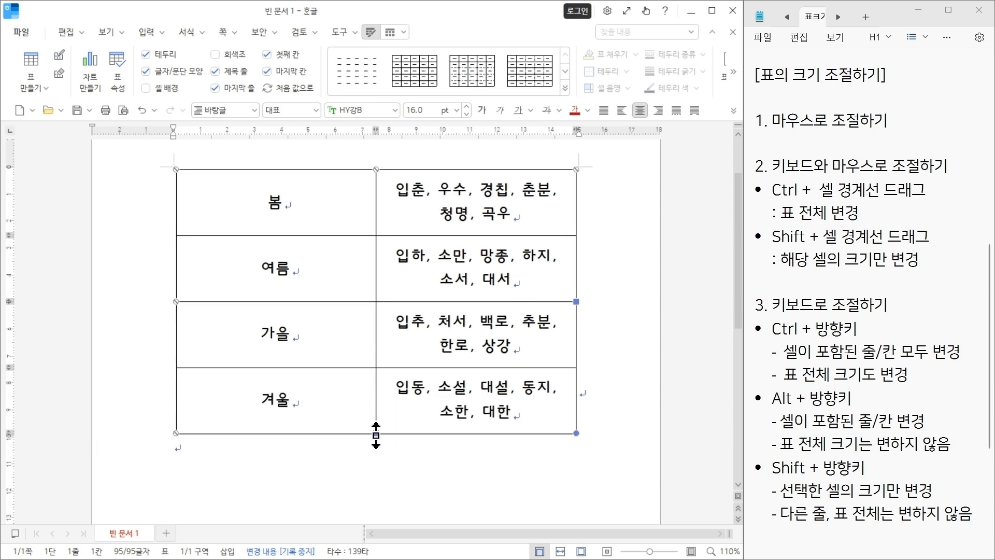
left_click(424, 440)
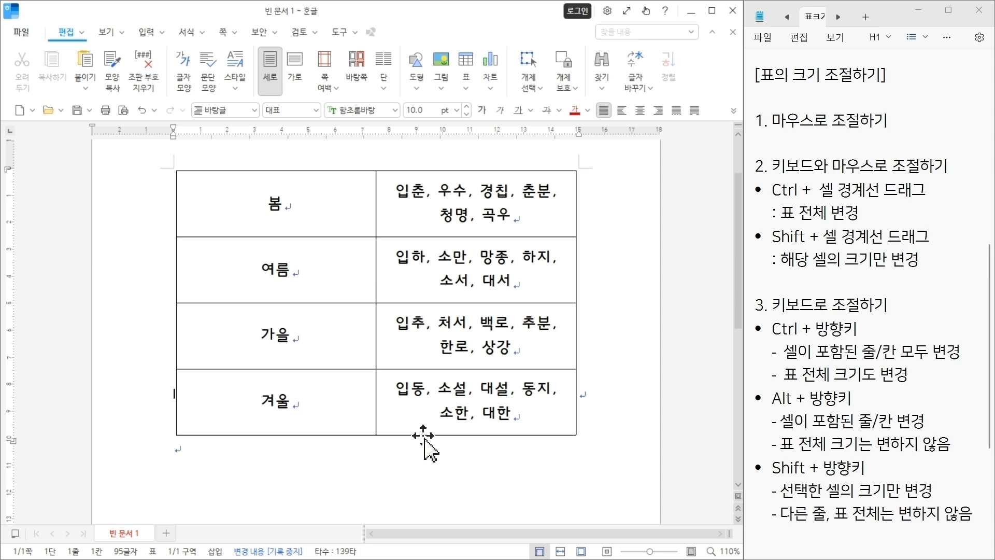
Step: Narrow the first column to about 2.4 cm and pull in the table's outer right border to about 13.6 cm overall width
key("Hangul")
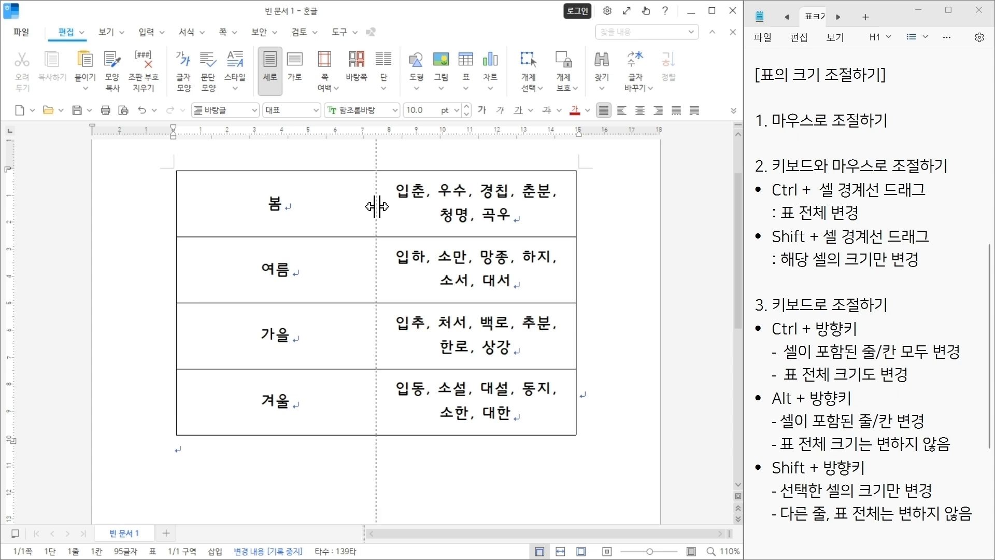
left_click_drag(376, 207, 303, 204)
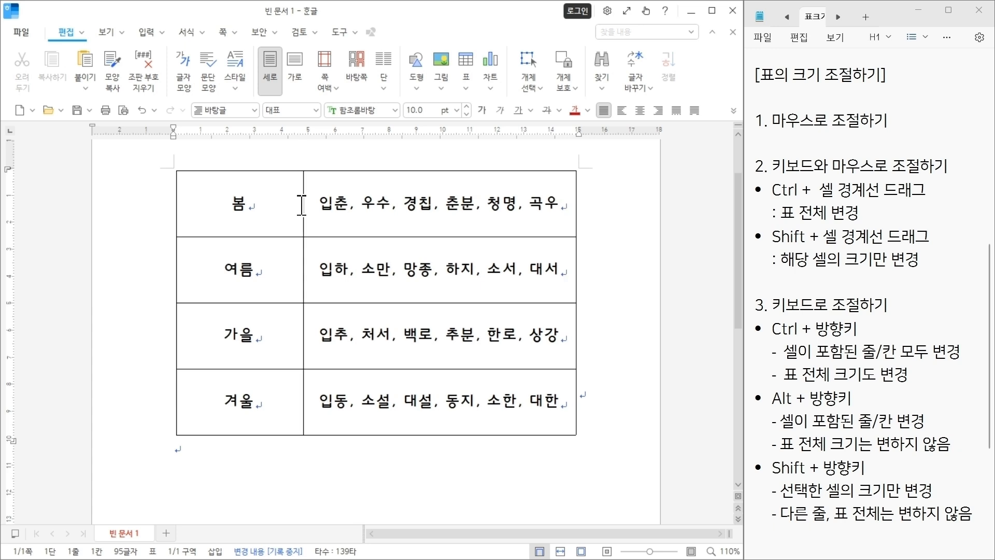
left_click_drag(302, 204, 285, 209)
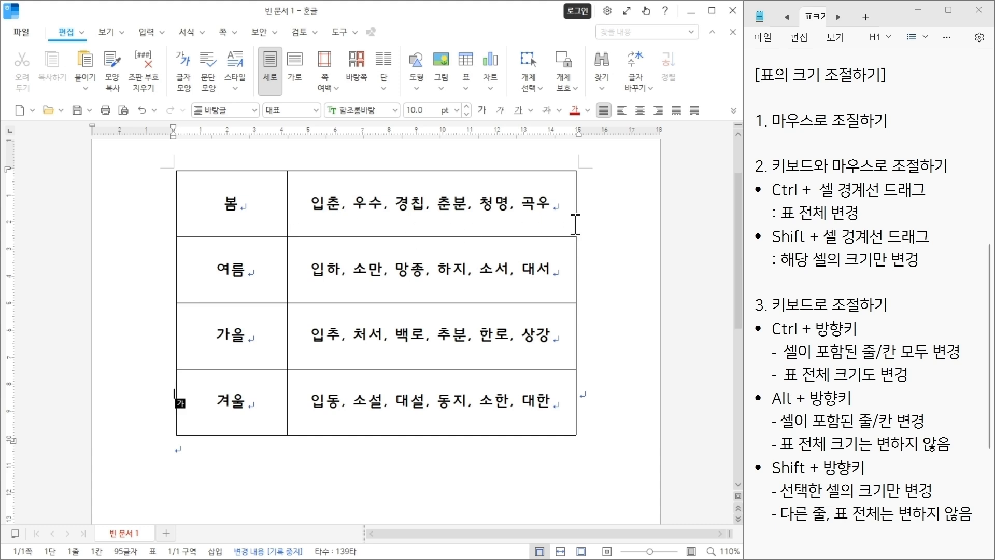
left_click_drag(574, 223, 544, 224)
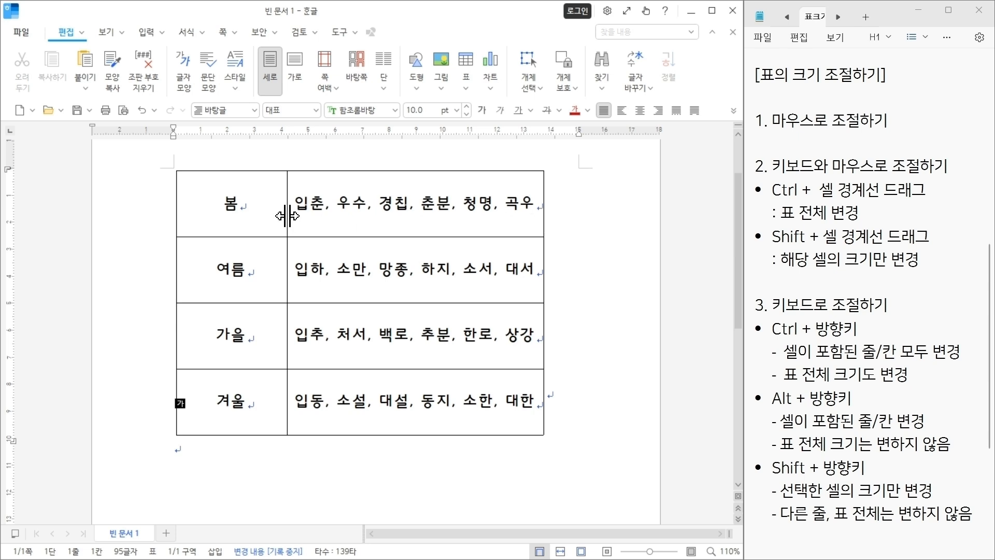
left_click_drag(288, 216, 242, 216)
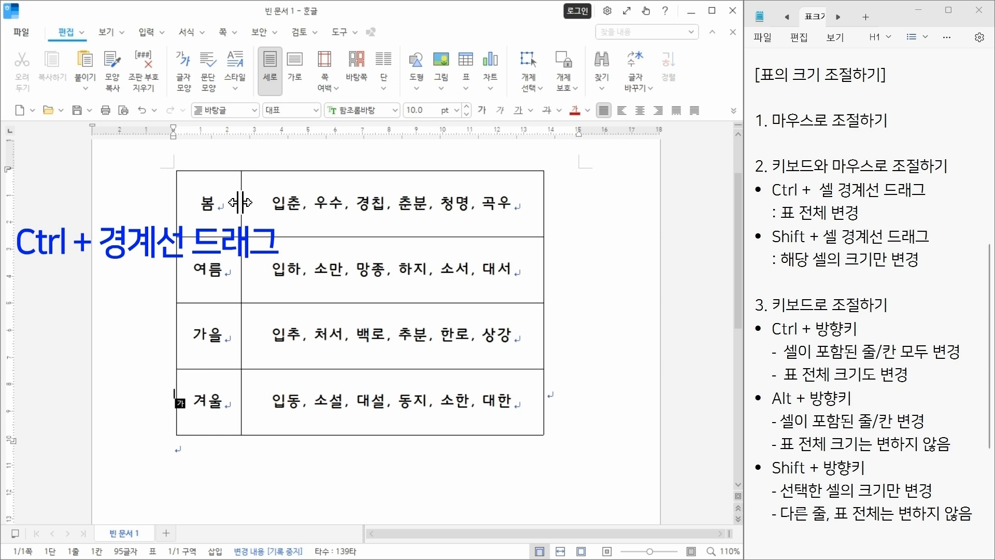
Step: Widen the first column to about 4.3 cm together with the whole table, and move only the 봄 row's divider inward and back
left_click_drag(240, 202, 293, 203)
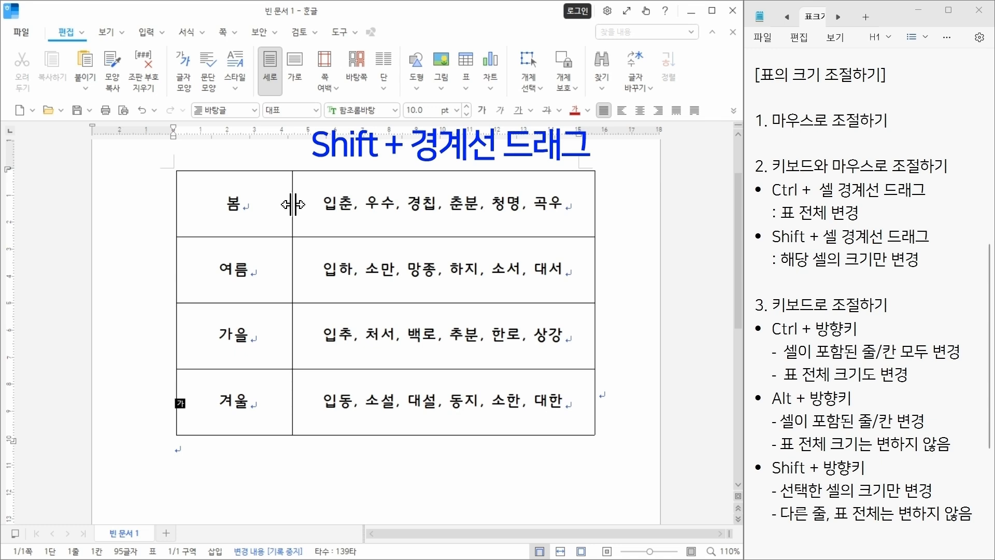
left_click_drag(293, 204, 262, 205)
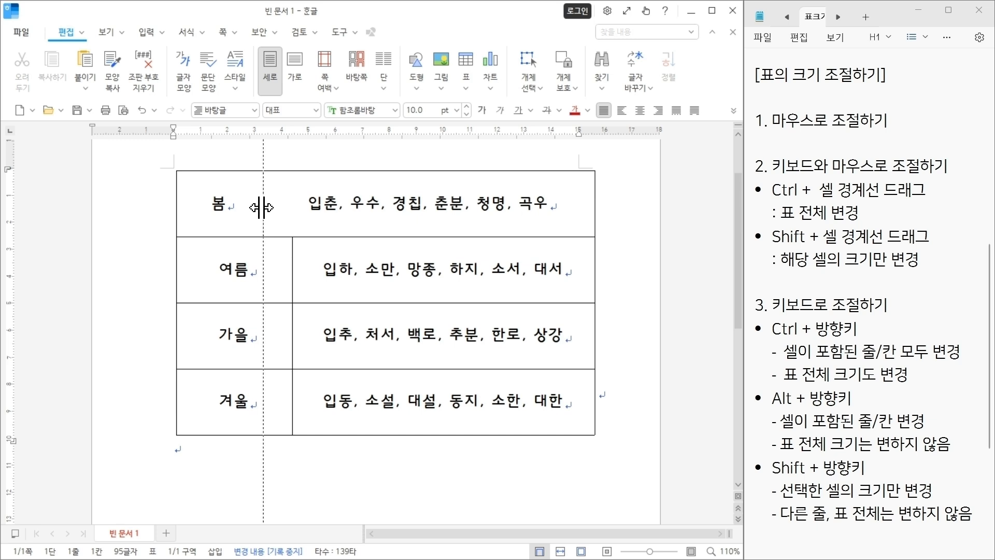
left_click_drag(261, 208, 294, 212)
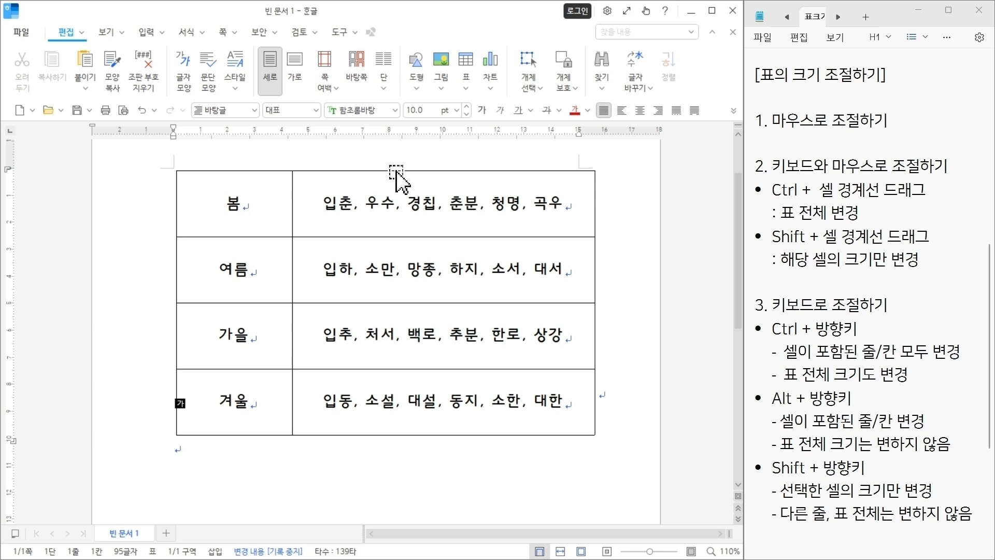
Step: Select all table cells and narrow both columns until the table is about 14.7 cm wide
mouse_move(269, 200)
left_mouse_down()
mouse_move(413, 200)
mouse_move(473, 284)
mouse_move(475, 385)
left_mouse_up()
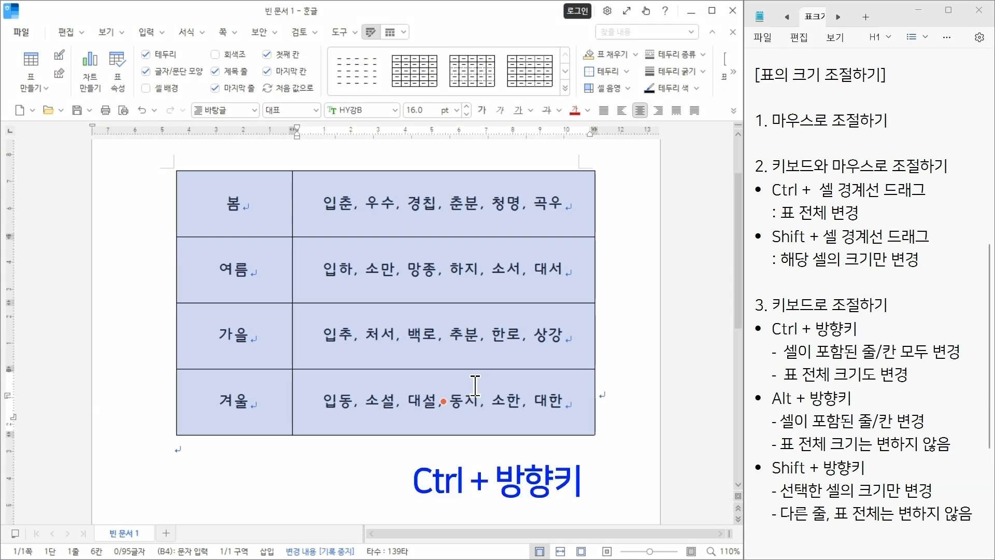
key("ctrl+Left")
key("ctrl+Left")
key("ctrl+Left")
key("ctrl+Left")
key("ctrl+Left")
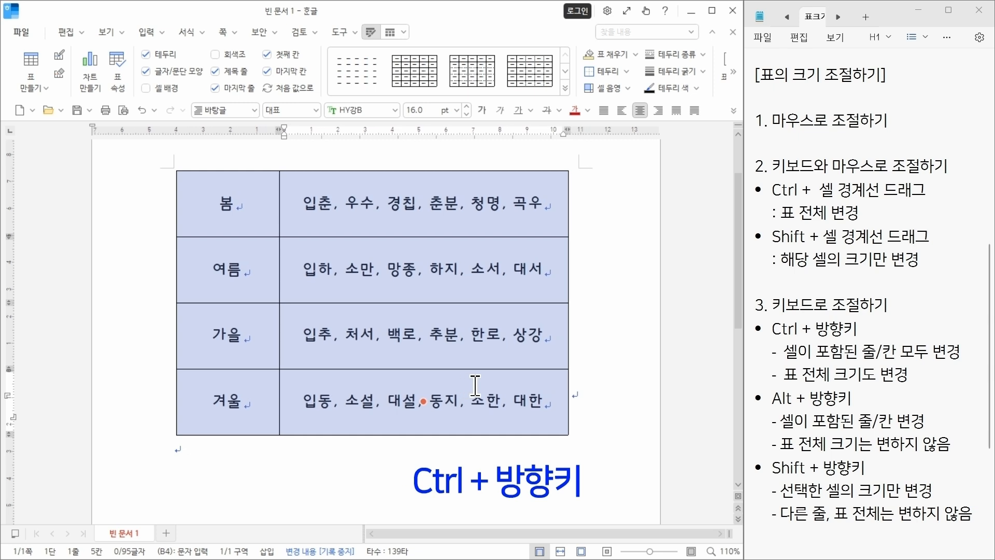
key("ctrl+Right")
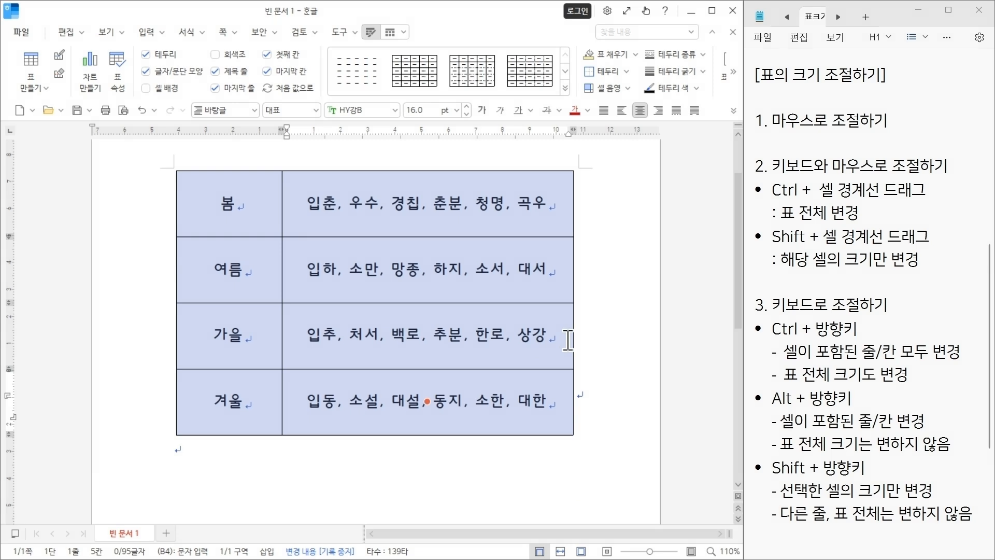
Step: Reduce all row heights until the table is about 7.8 cm tall, adjust its width to about 14.9 cm, and deselect the cells
key("ctrl+Up")
key("ctrl+Up")
key("ctrl+Up")
key("ctrl+Up")
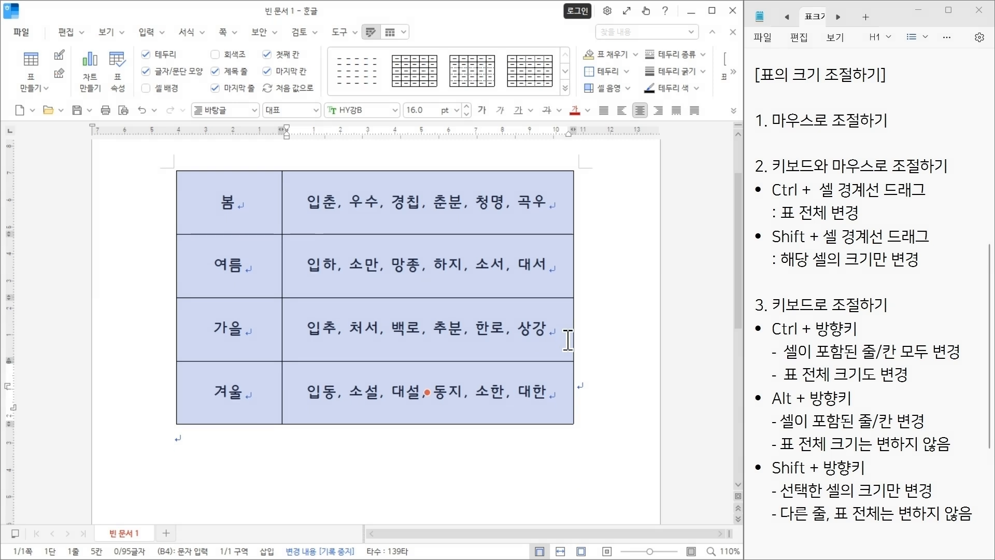
key("ctrl+Left")
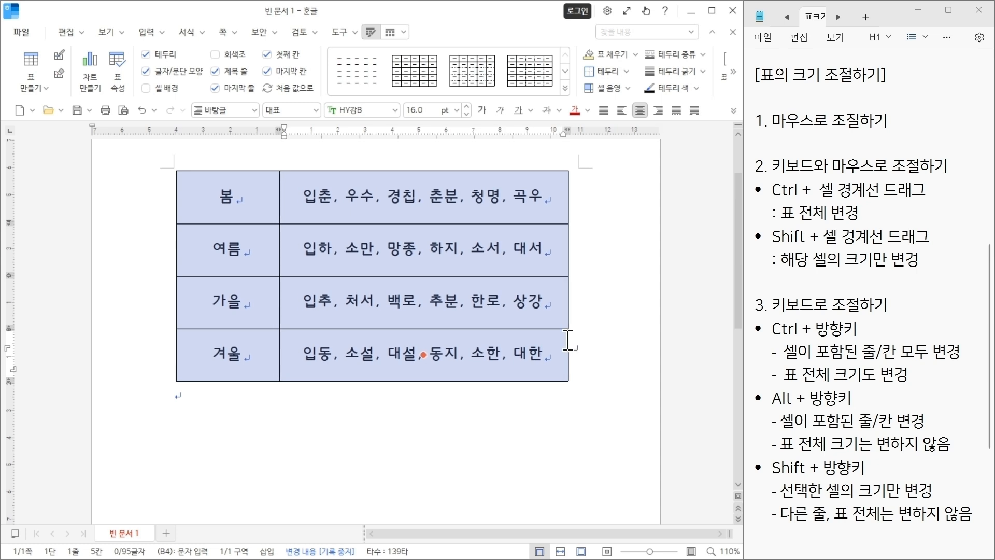
key("ctrl+Right")
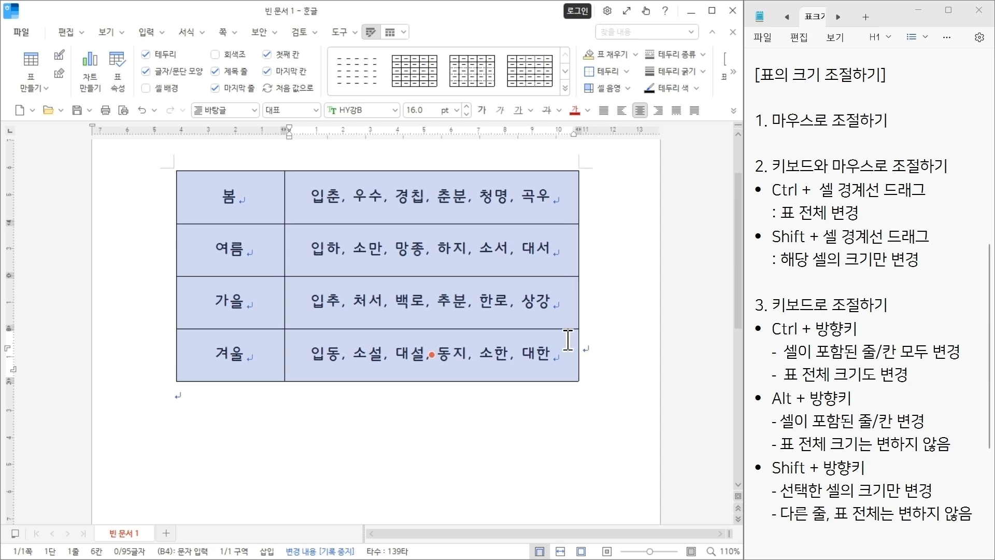
left_click(493, 411)
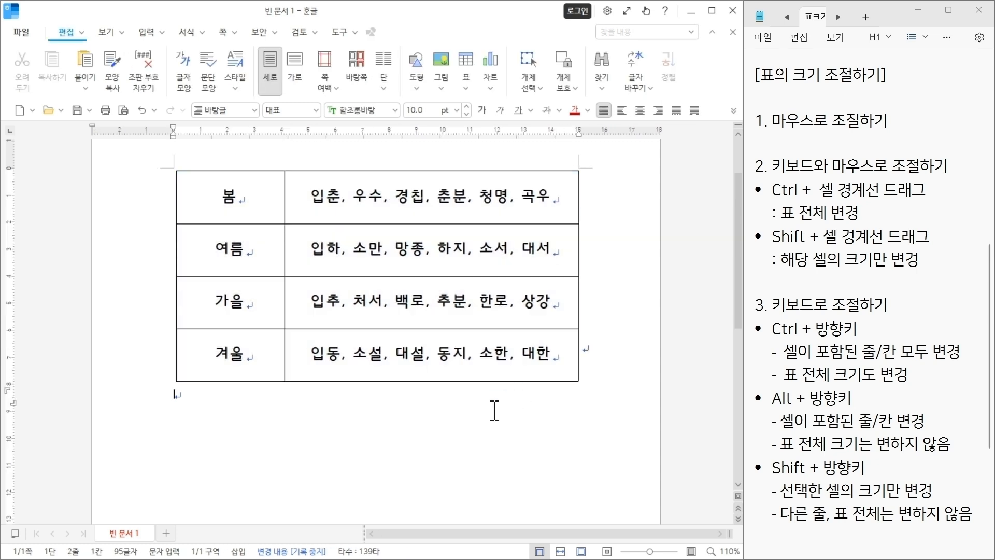
Step: Select the four season cells and narrow their column to about 3.7 cm, letting the table width shrink with it
left_click_drag(259, 197, 250, 358)
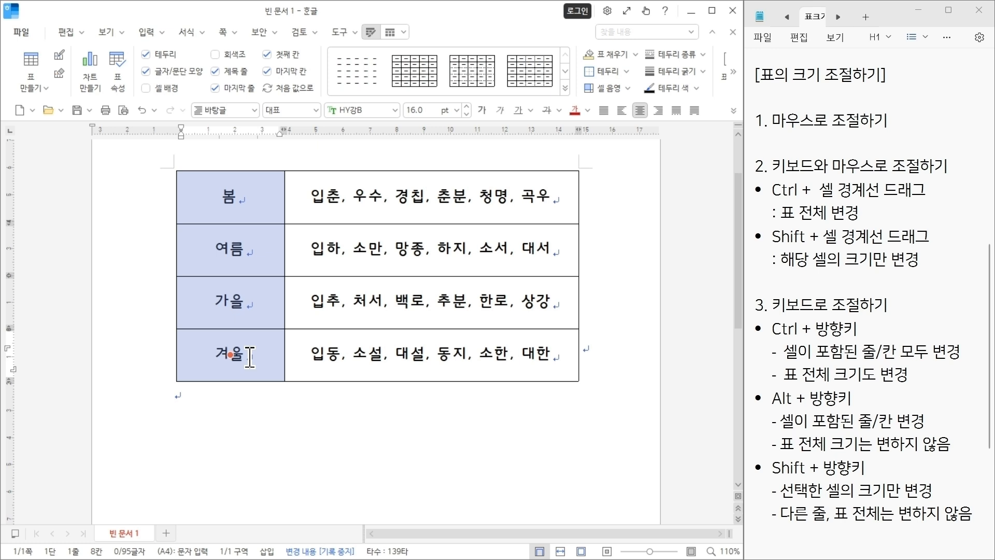
key("ctrl+Left")
key("ctrl+Left")
key("ctrl+Left")
key("ctrl+Left")
key("ctrl+Left")
key("ctrl+Left")
key("ctrl+Left")
key("ctrl+Left")
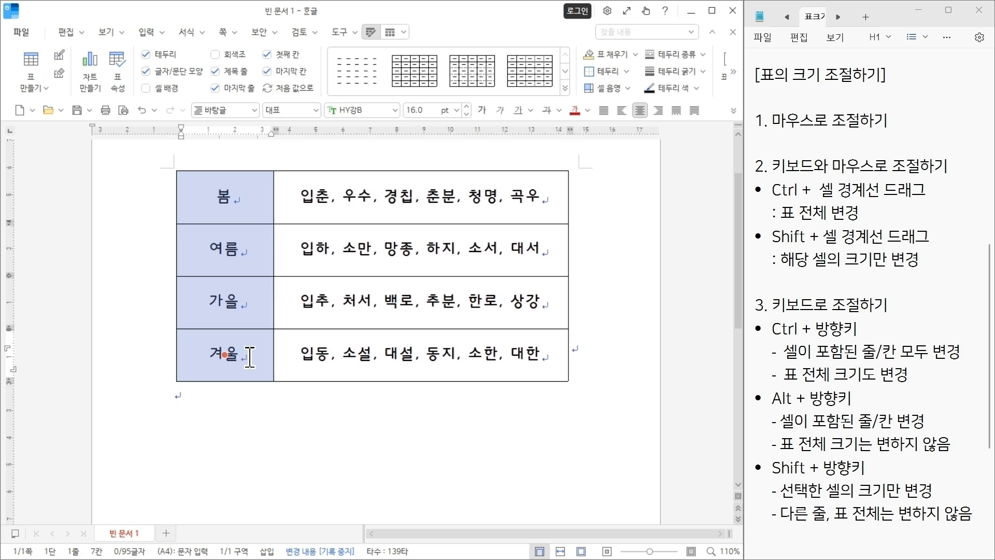
key("ctrl+Right")
key("ctrl+Right")
key("ctrl+Right")
key("ctrl+Right")
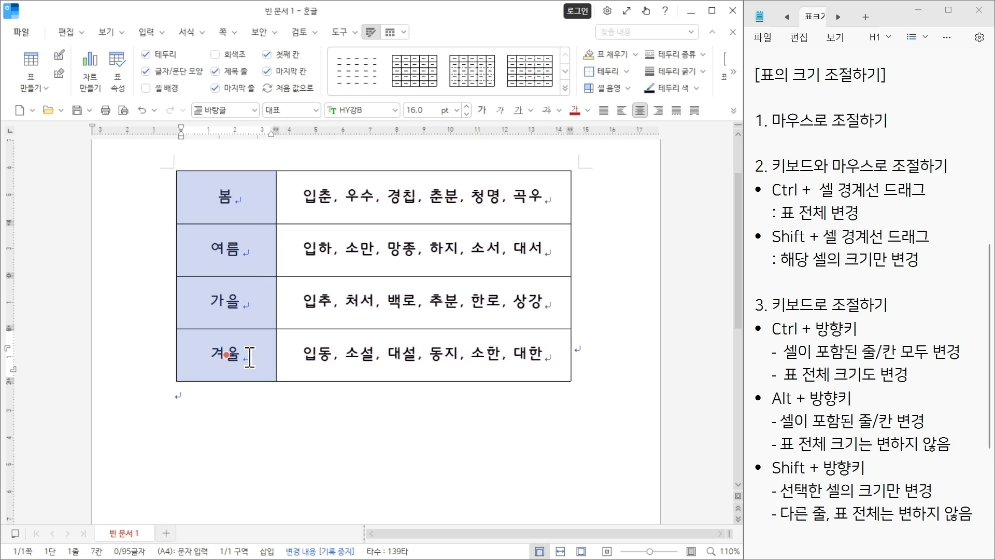
Step: Narrow the selected season column further to about 3.2 cm, pulling in the overall table width
key("ctrl+Left")
key("ctrl+Left")
key("ctrl+Left")
key("ctrl+Left")
key("ctrl+Left")
key("ctrl+Left")
key("ctrl+Left")
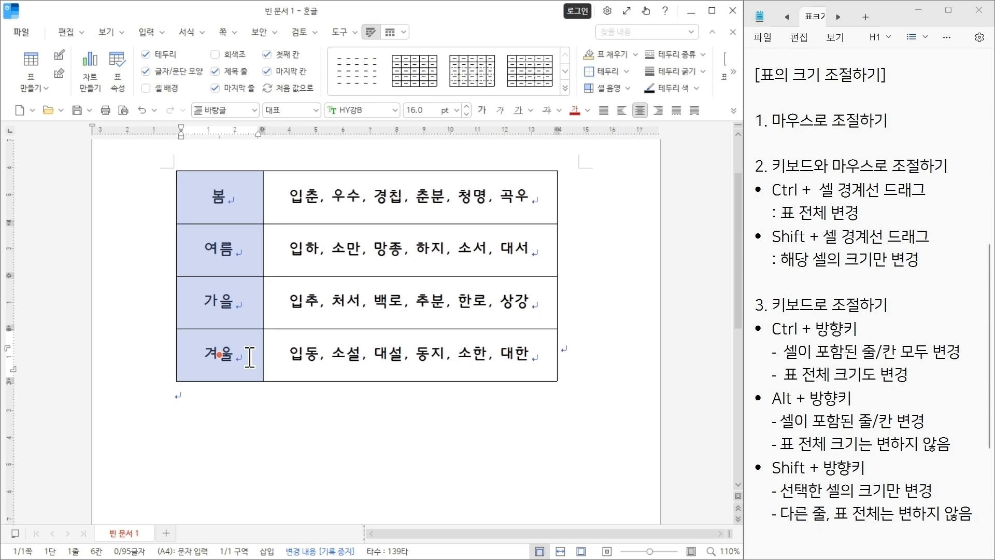
Step: Widen the selected season column to about 3.8 cm, expanding the whole table with it
key("ctrl+Right")
key("ctrl+Right")
key("ctrl+Right")
key("ctrl+Right")
key("ctrl+Right")
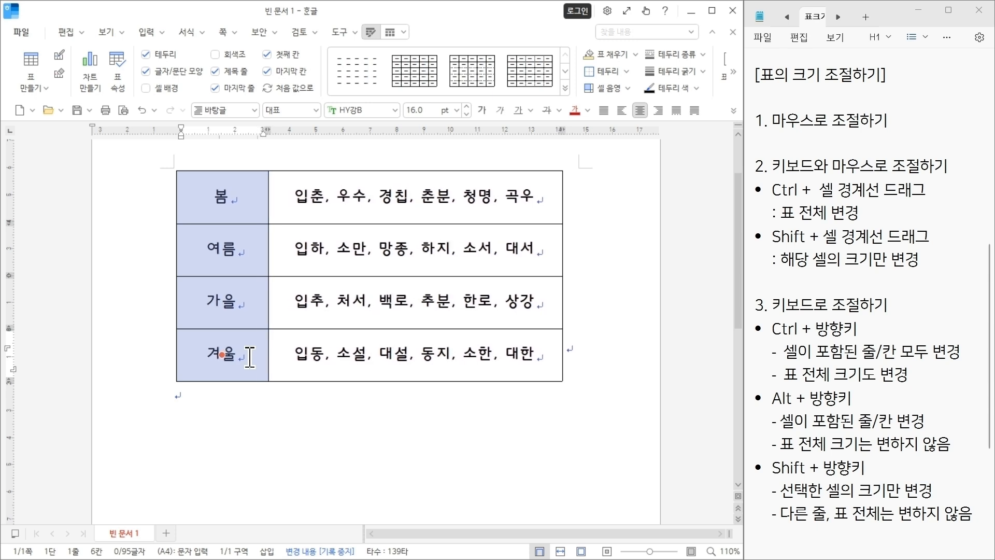
key("ctrl+Right")
key("ctrl+Right")
key("ctrl+Right")
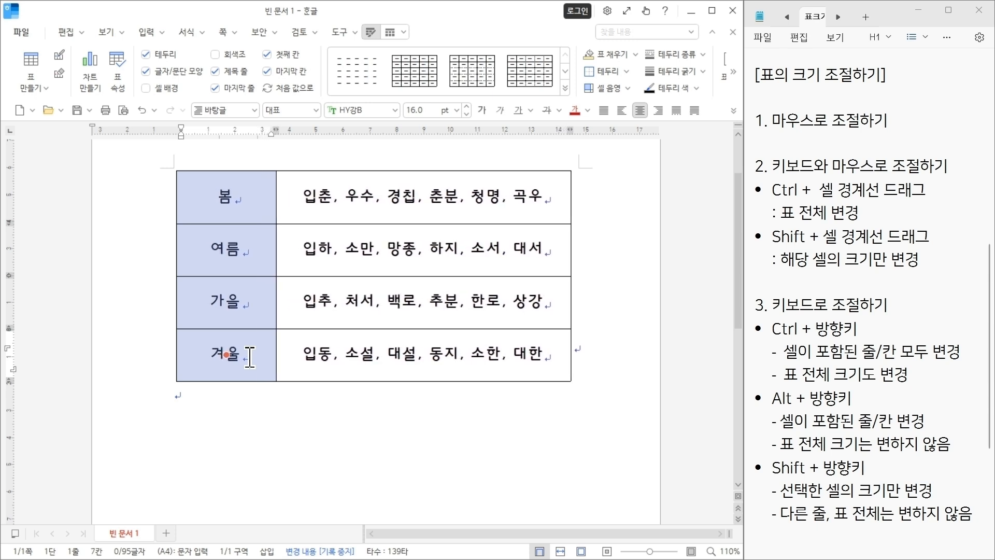
key("ctrl+Right")
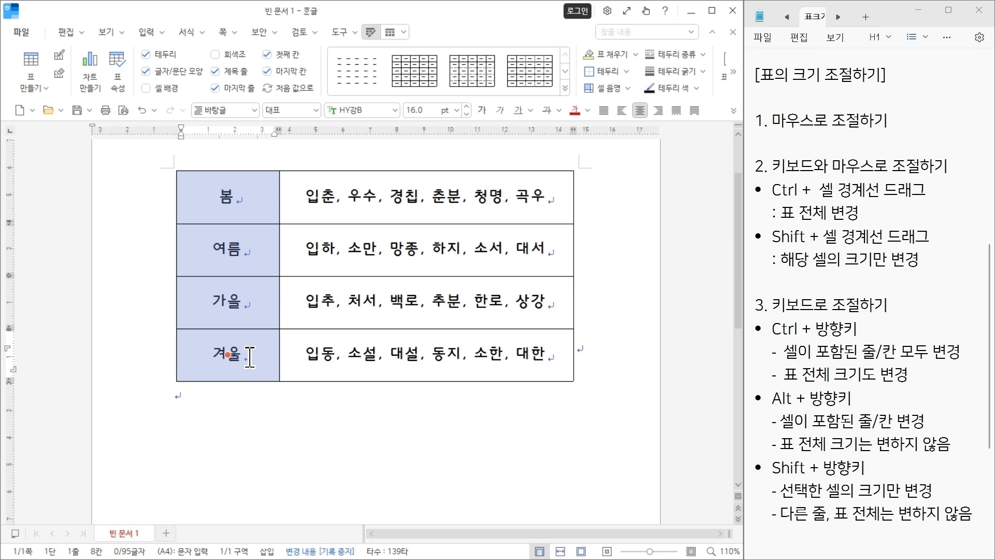
Step: Select only the 겨울 cell and narrow its whole column to about 3.3 cm while keeping the table's overall width
key("Escape")
key("F5")
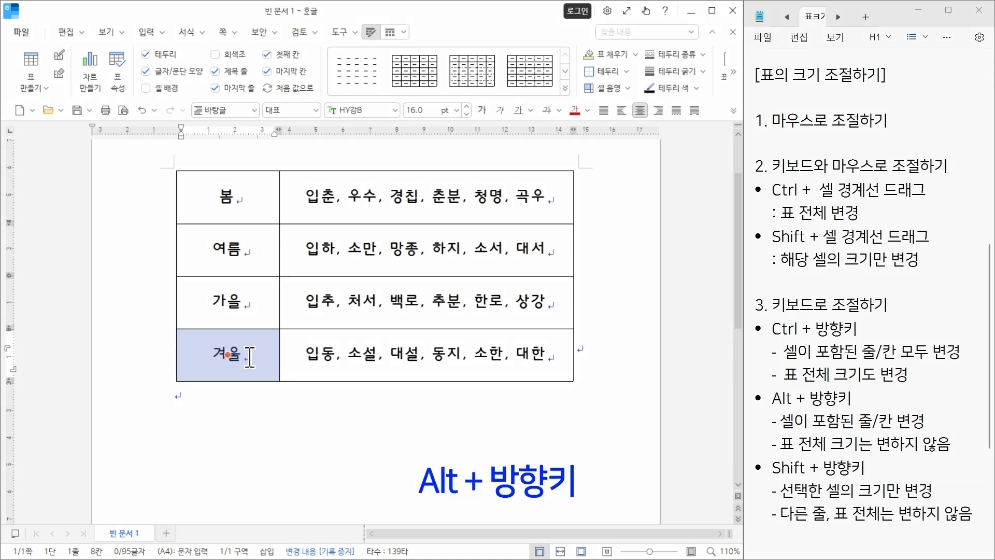
key("alt+Left")
key("alt+Left")
key("alt+Left")
key("alt+Left")
key("alt+Left")
key("alt+Left")
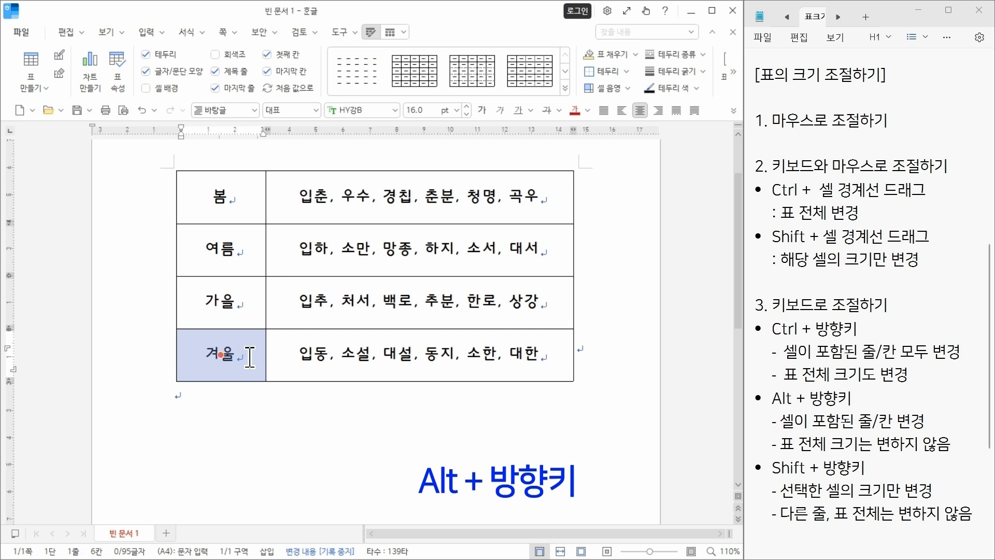
Step: Widen the 겨울 cell's column back to about 3.8 cm without changing the table's overall width
key("alt+Right")
key("alt+Right")
key("alt+Right")
key("alt+Right")
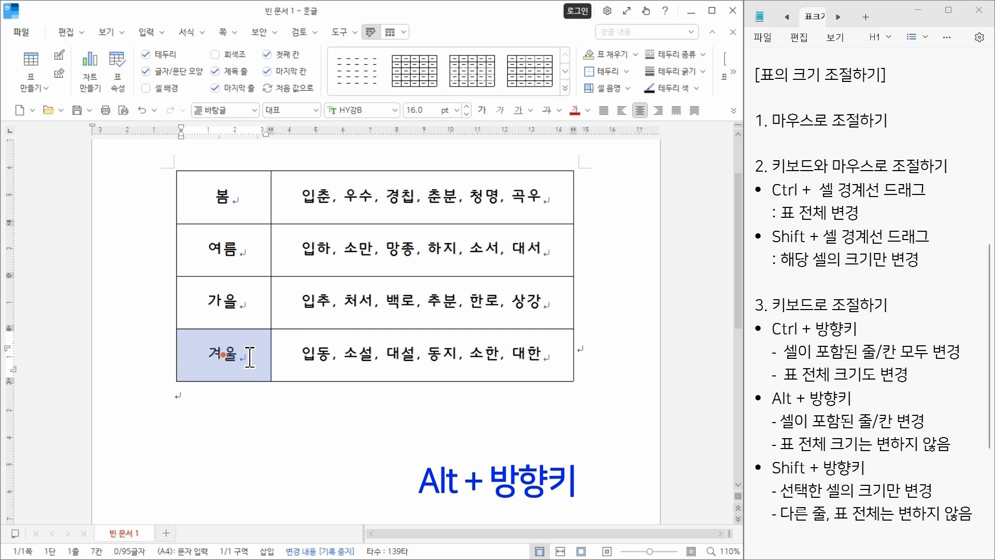
key("alt+Right")
key("alt+Right")
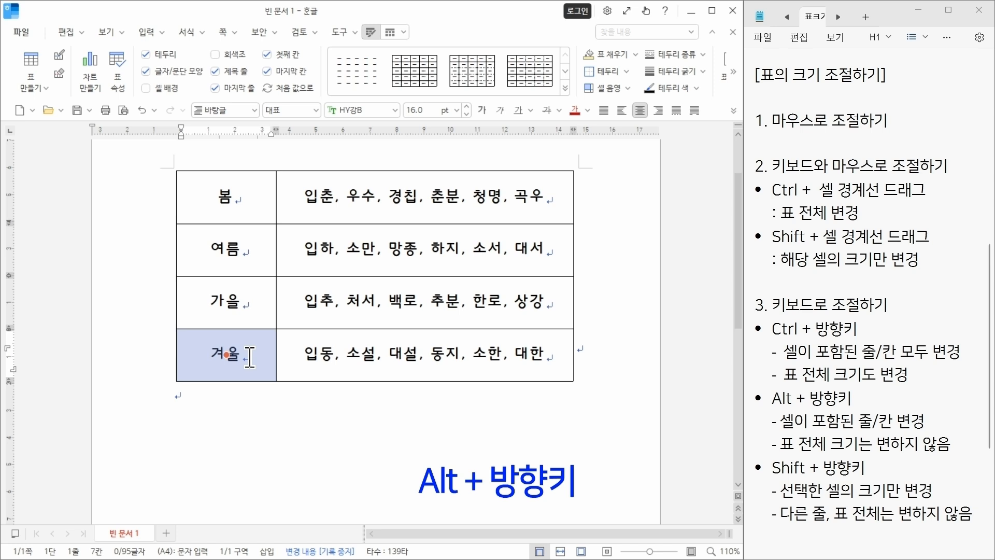
key("alt+Right")
key("alt+Right")
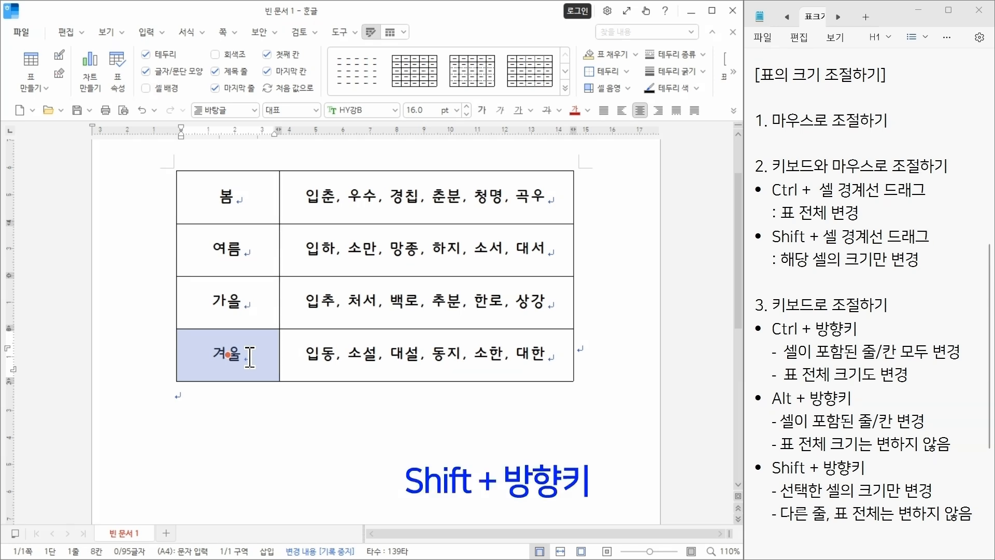
Step: Widen only the selected 겨울 cell, leaving the other rows and the table's outer width as they are
key("shift+Right")
key("shift+Right")
key("shift+Right")
key("shift+Right")
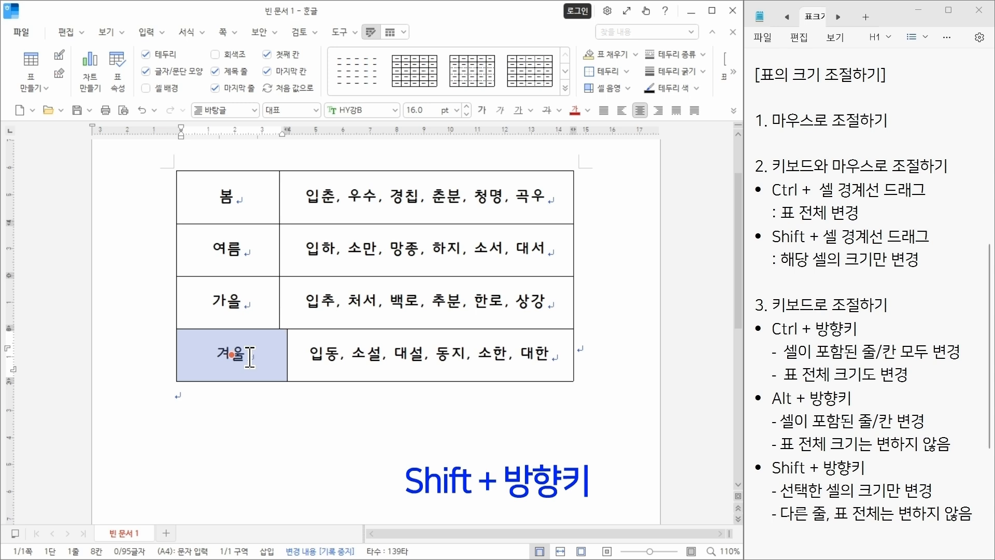
key("shift+Right")
key("shift+Right")
Step: Narrow only the 겨울 cell until its divider lines up with the rows above, and leave cell selection
key("shift+Left")
key("shift+Left")
key("shift+Left")
key("shift+Left")
key("shift+Left")
key("shift+Left")
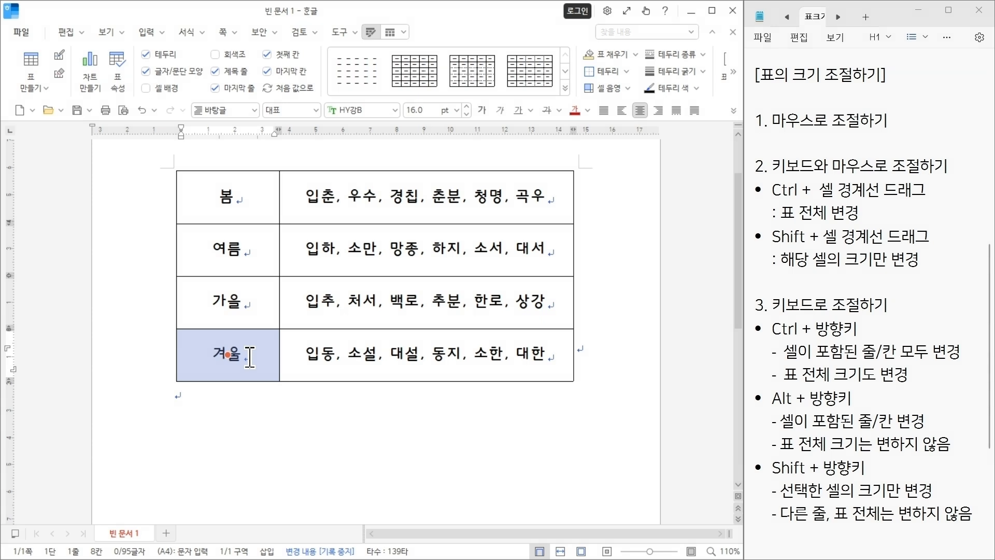
key("Escape")
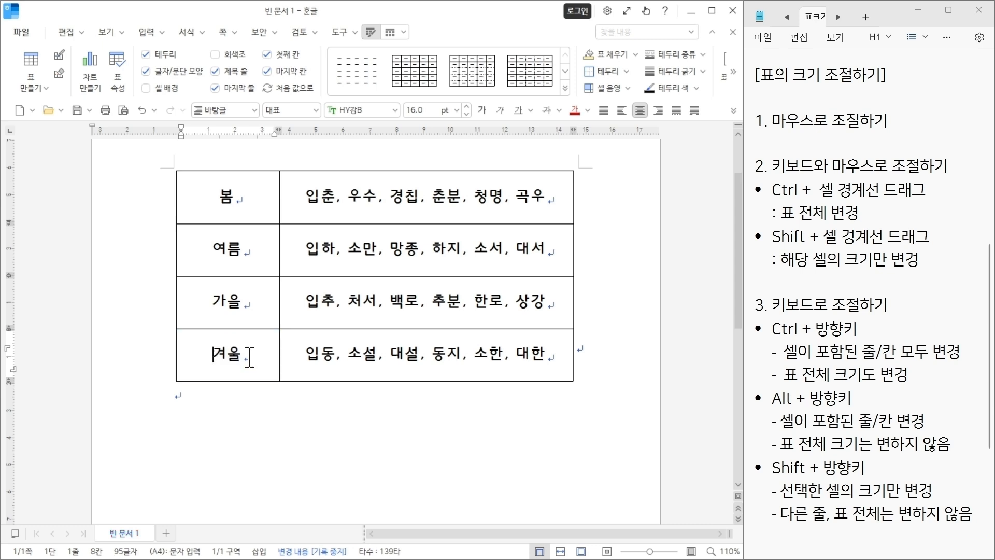
key("Hangul")
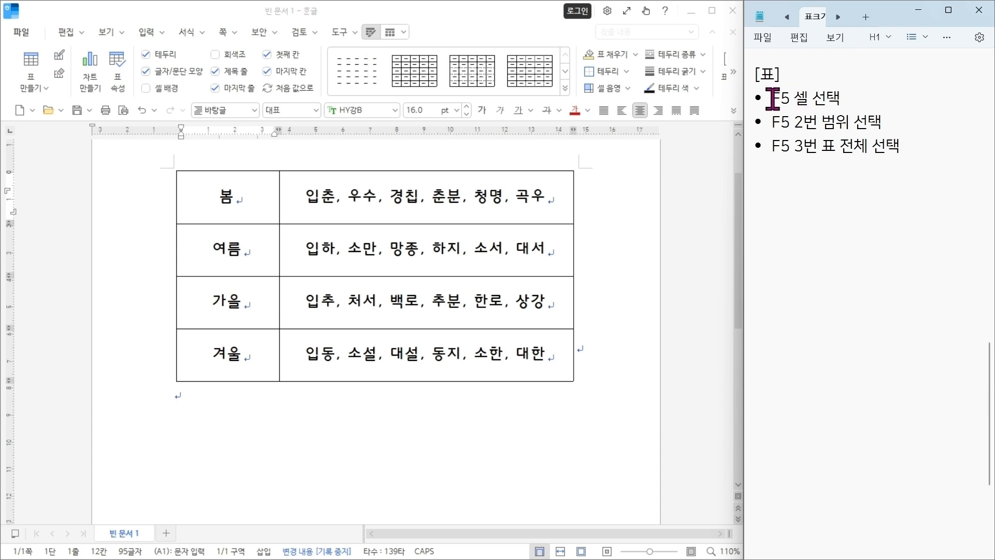
Step: Highlight the line "F5 셀 선택" in the notes window, and select the 여름 row's solar terms cell in the Hangul table
left_click_drag(766, 98, 860, 98)
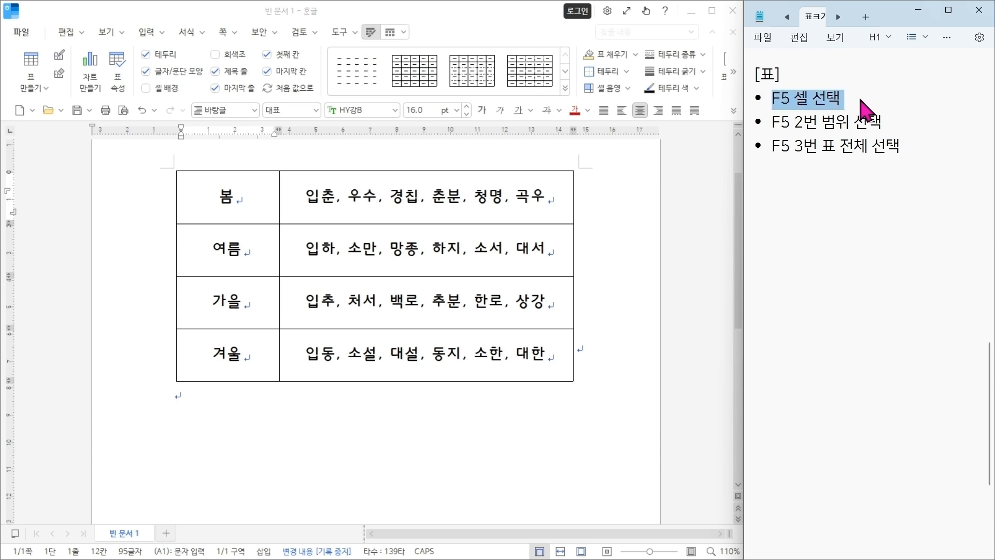
left_click(240, 197)
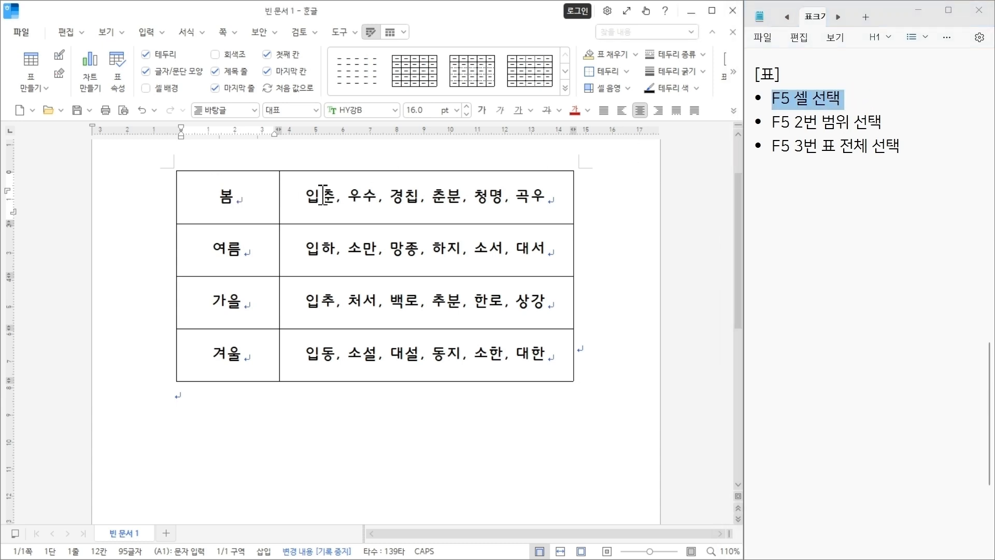
left_click(322, 251)
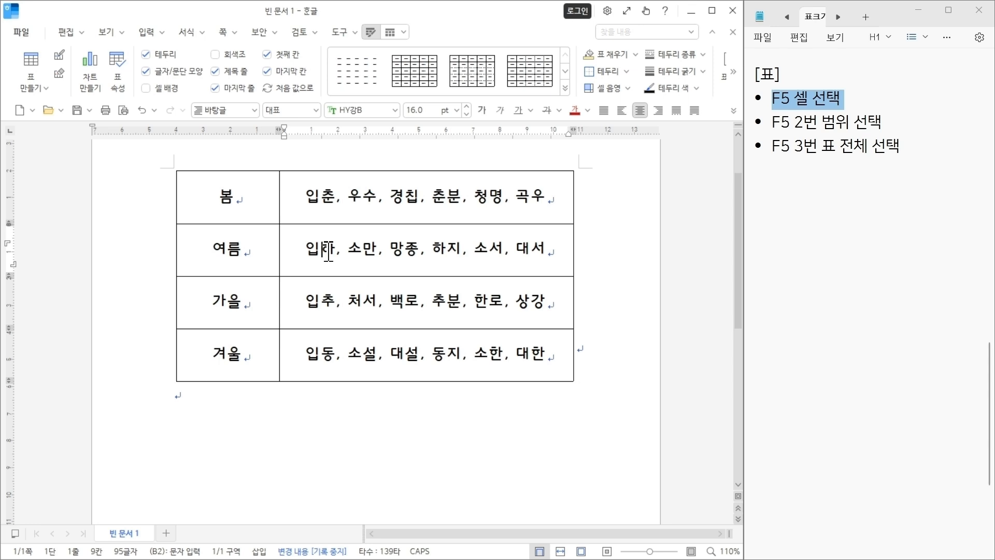
key("F5")
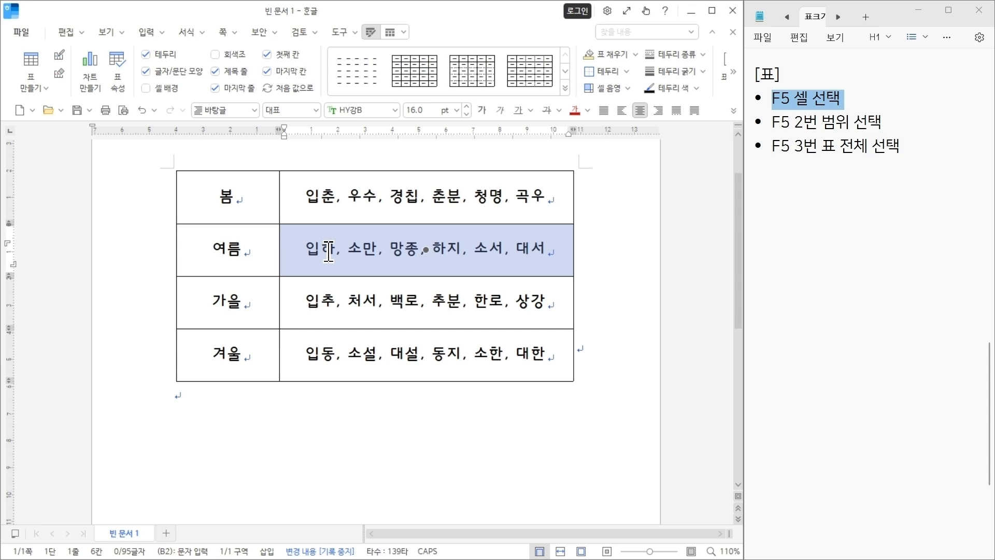
Step: Move the cell selection down to the 겨울 cell and up the second column to the 봄 row's solar terms cell
key("Down")
key("Left")
key("Down")
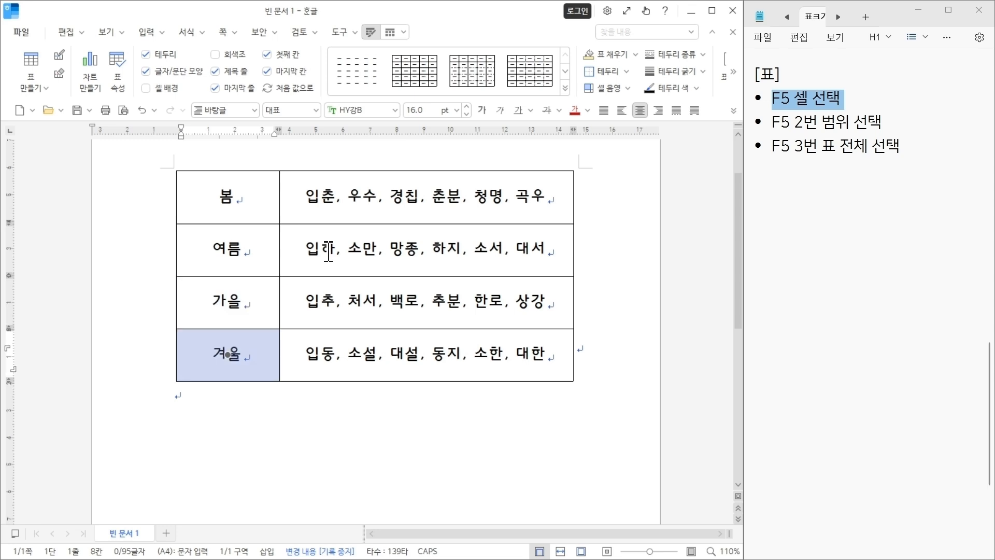
key("Right")
key("Up")
key("Up")
key("Up")
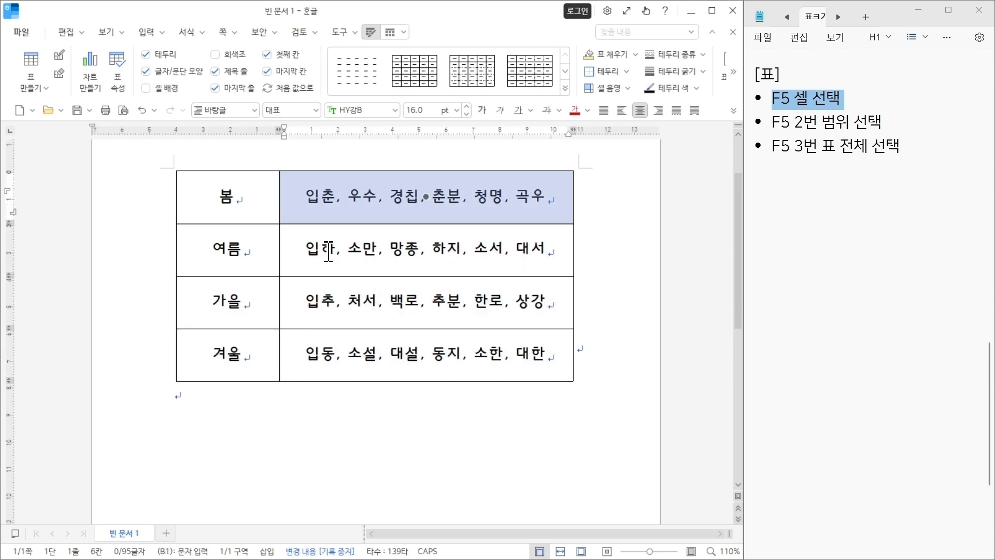
Step: Move the cell selection through the lower rows of the table, ending on the 가을 row's solar terms cell
key("Left")
key("Down")
key("Right")
key("Down")
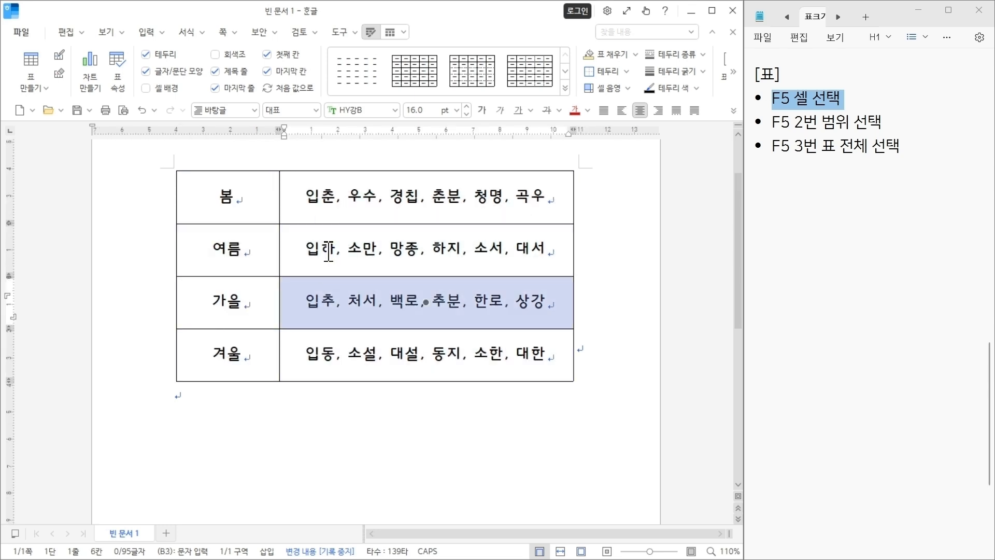
key("Left")
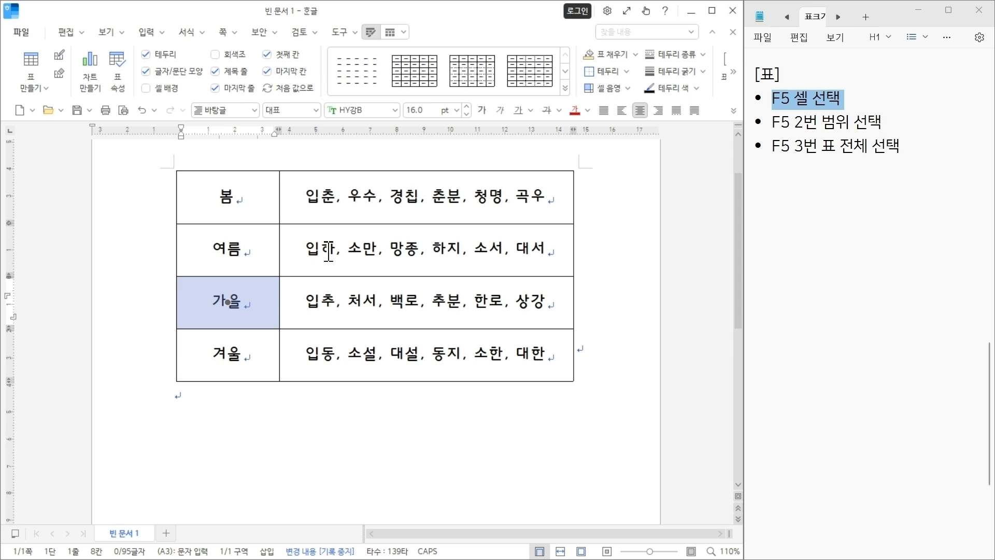
key("Down")
key("Right")
key("Up")
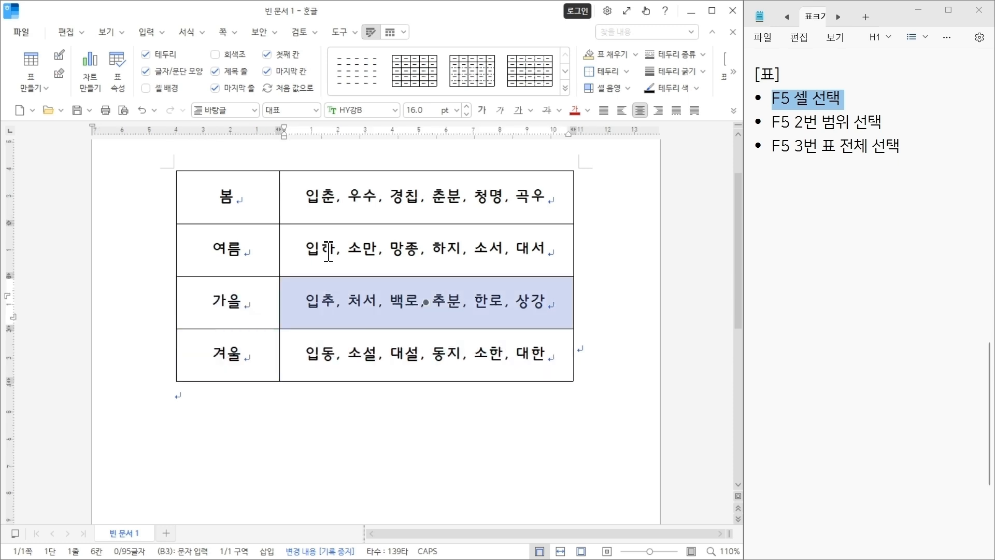
Step: Move the single-cell selection up to the top row, through the 여름 row, and onto the 봄 cell
key("Up")
key("Up")
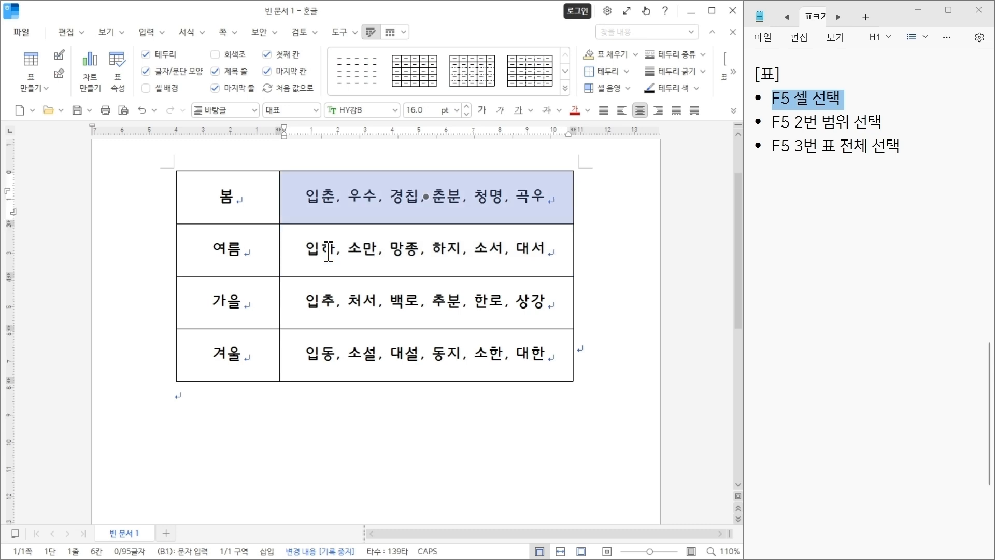
key("Left")
key("Down")
key("Right")
key("Left")
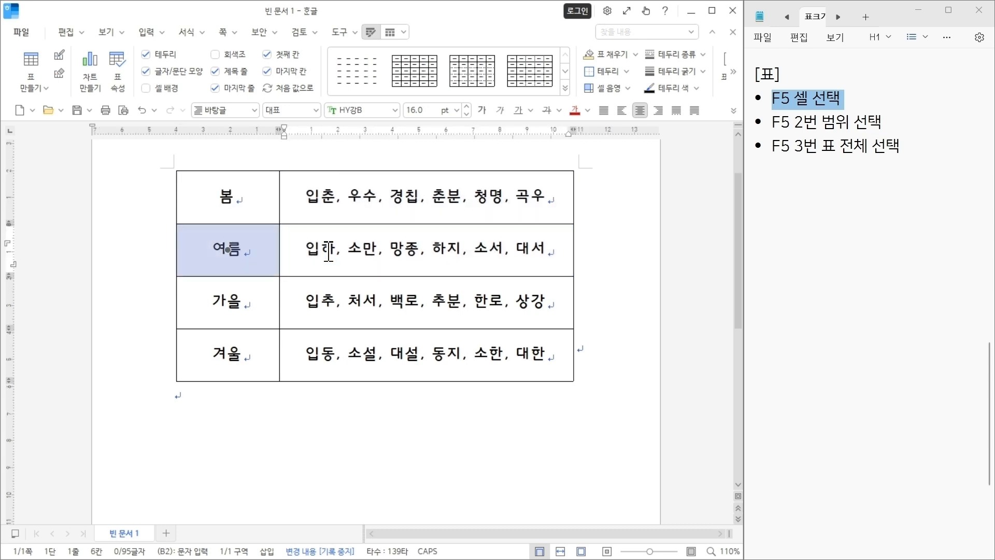
key("Up")
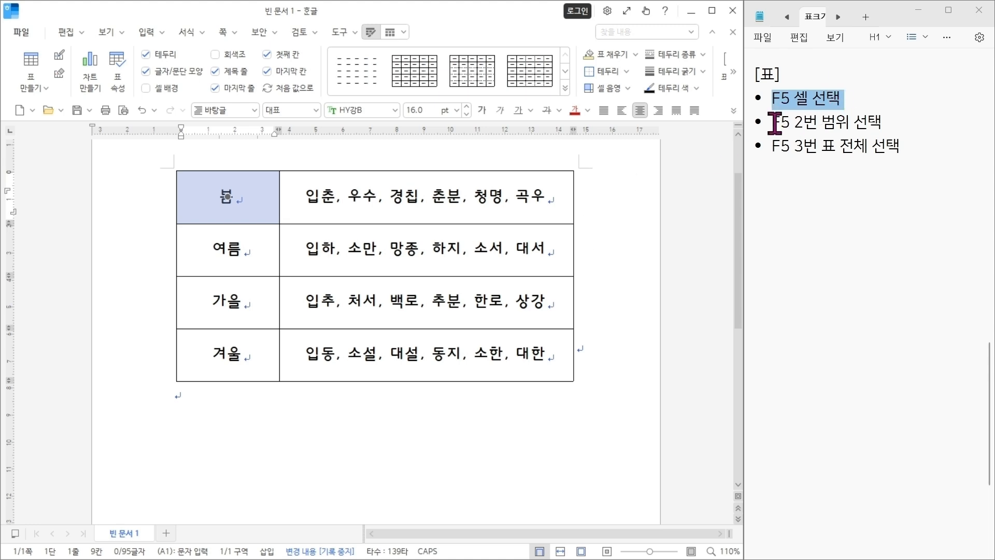
Step: Highlight the line "F5 2번 범위 선택" in the notes window, and extend a range selection from the 봄 cell across the 봄 and 여름 rows
left_click_drag(775, 123, 881, 119)
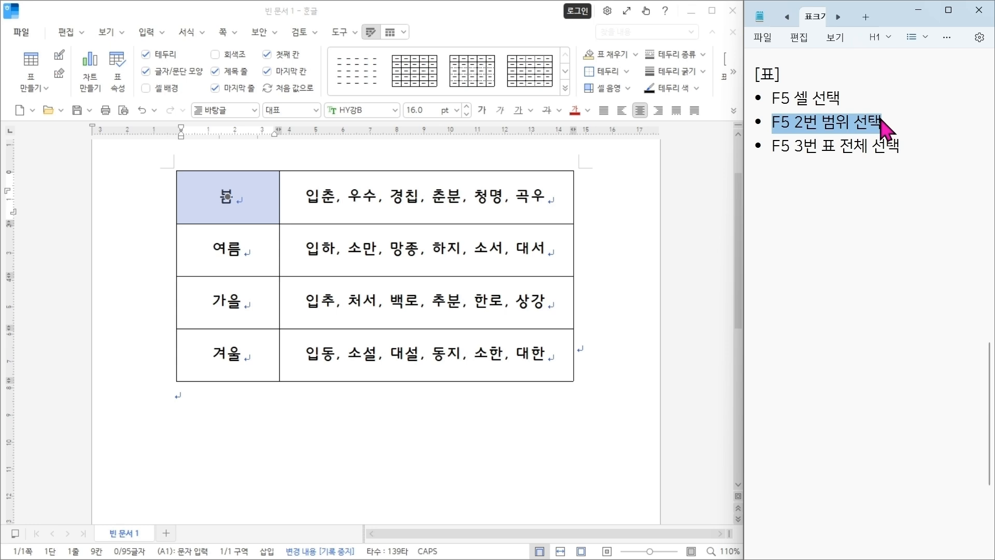
left_click(251, 200)
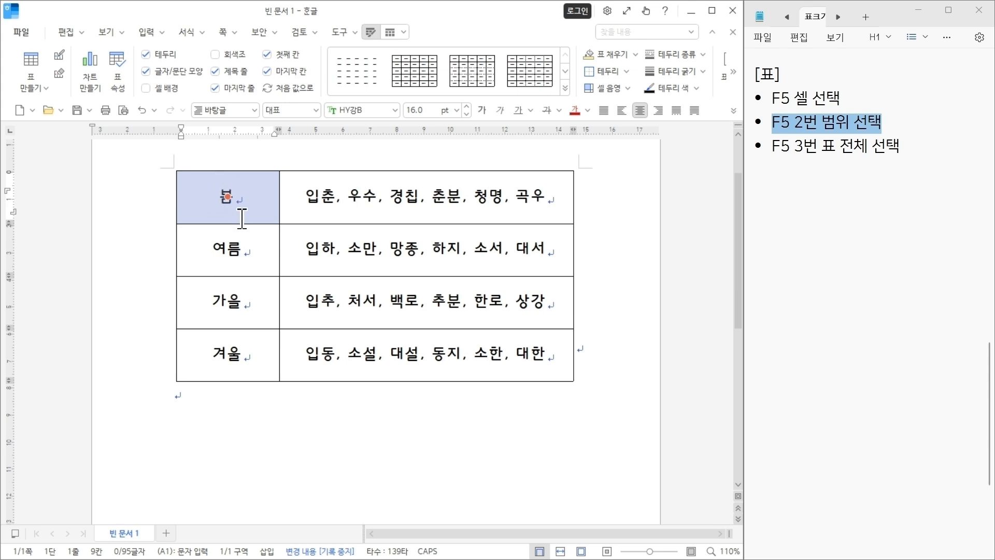
key("Right")
key("Left")
key("Down")
key("Right")
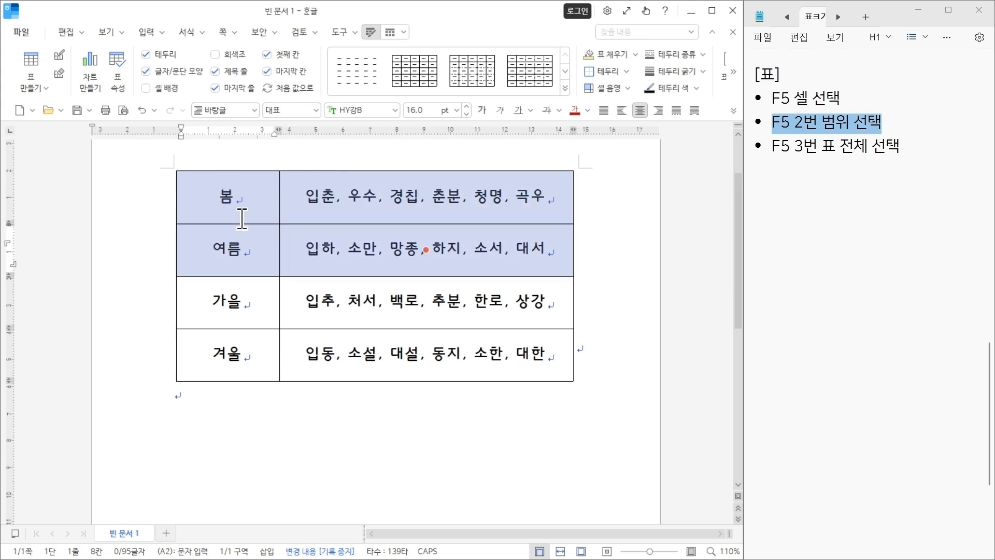
Step: Extend the range selection over all four rows of the table and shrink it back to the 봄 cell
key("Down")
key("Left")
key("Down")
key("Right")
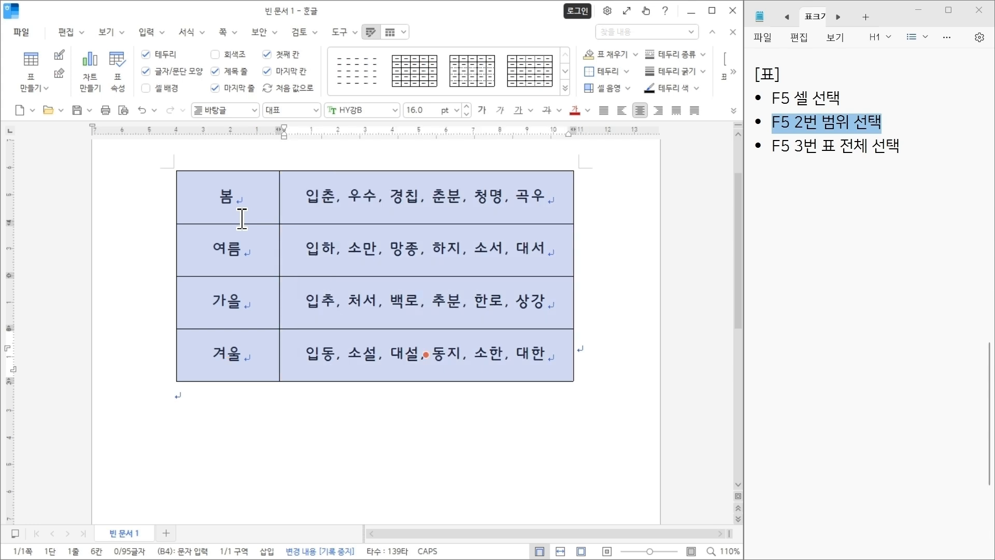
key("Left")
key("Up")
key("Up")
key("Up")
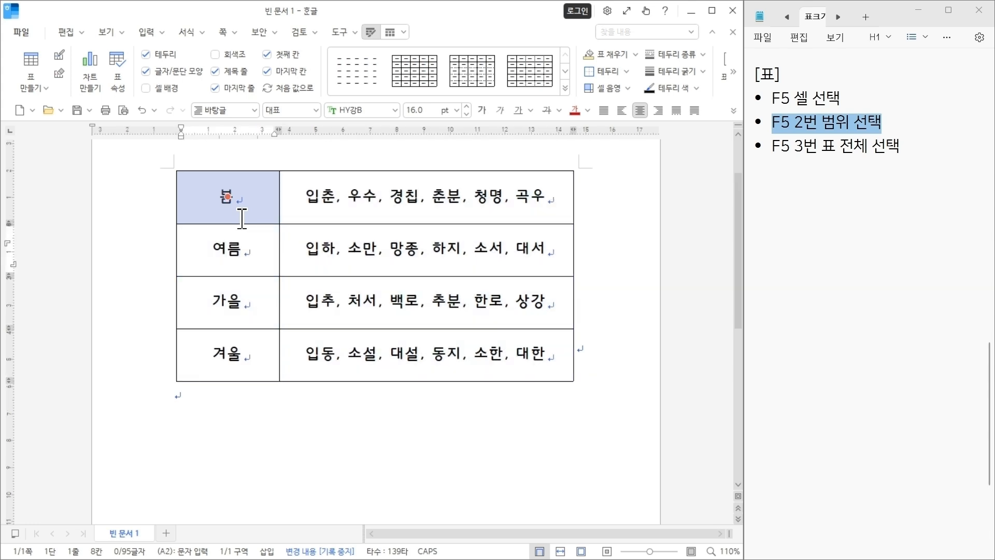
Step: Extend the range selection from the 봄 cell down the first column to the 가을 cell, trying the second column along the way
key("Right")
key("Down")
key("Left")
key("Down")
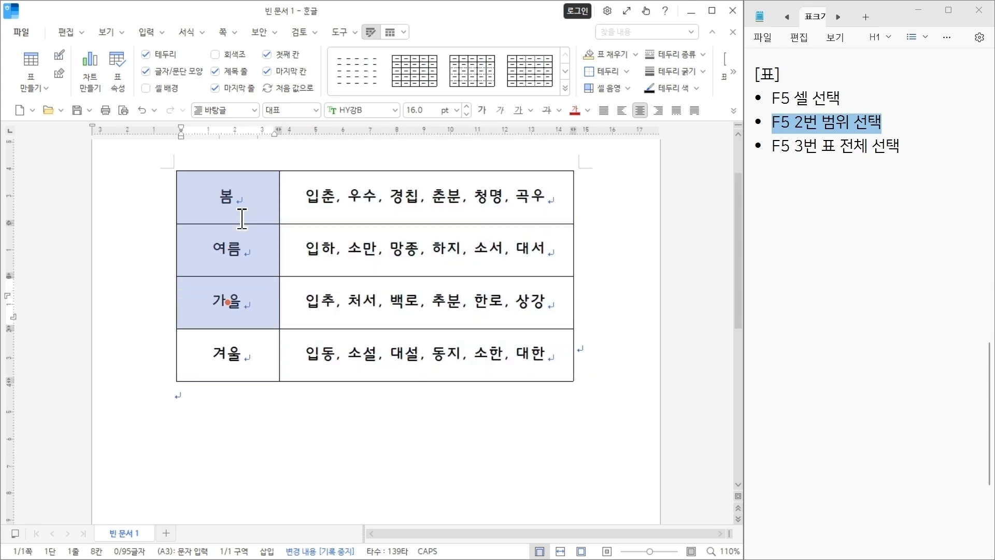
key("Right")
key("Down")
key("Left")
key("Up")
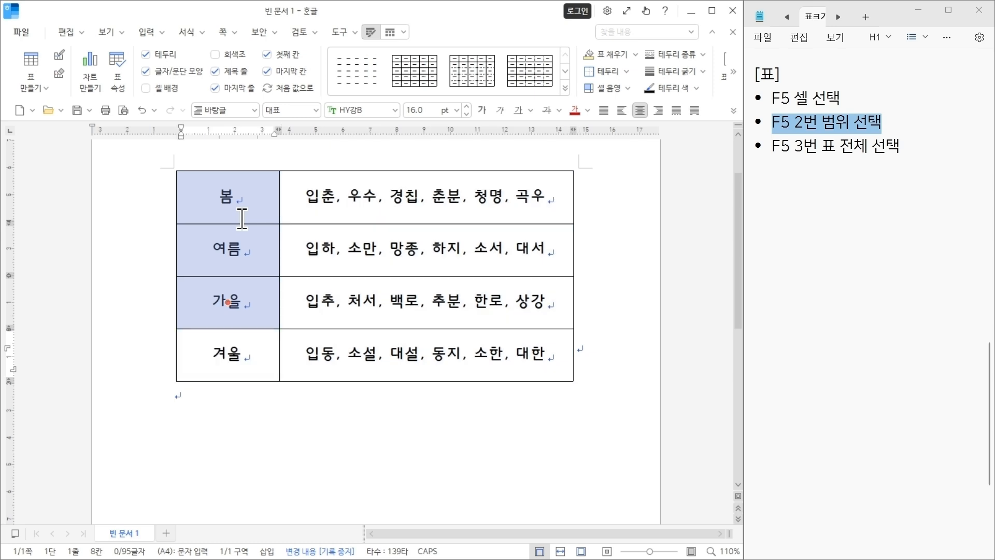
Step: Change the range selection to the whole 봄 row, reduce it to the 봄 cell, and leave cell selection
key("Right")
key("Up")
key("Up")
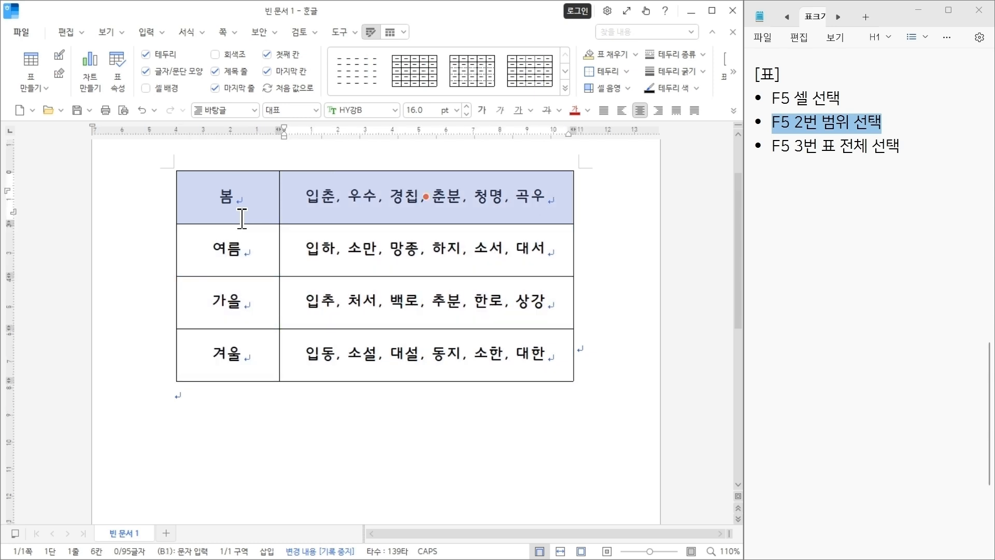
key("Left")
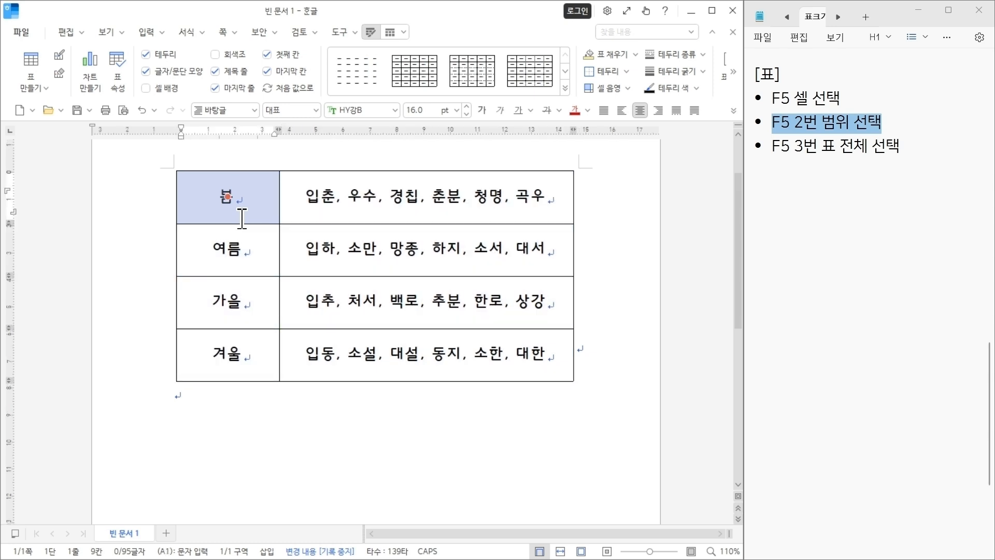
key("Escape")
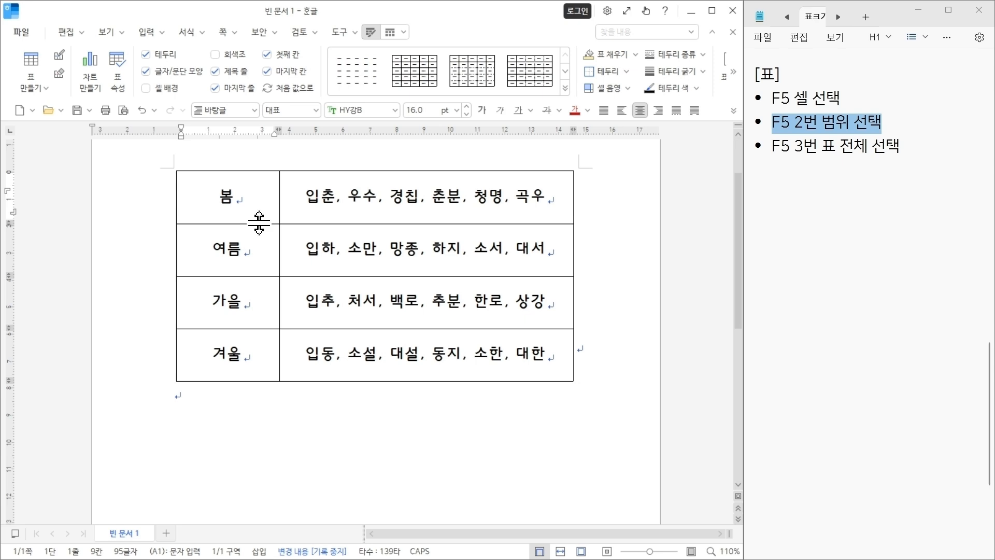
Step: Highlight the line "F5 3번 표 전체 선택" in the notes window, and select the entire Hangul table starting from the 봄 cell
left_click_drag(773, 147, 901, 146)
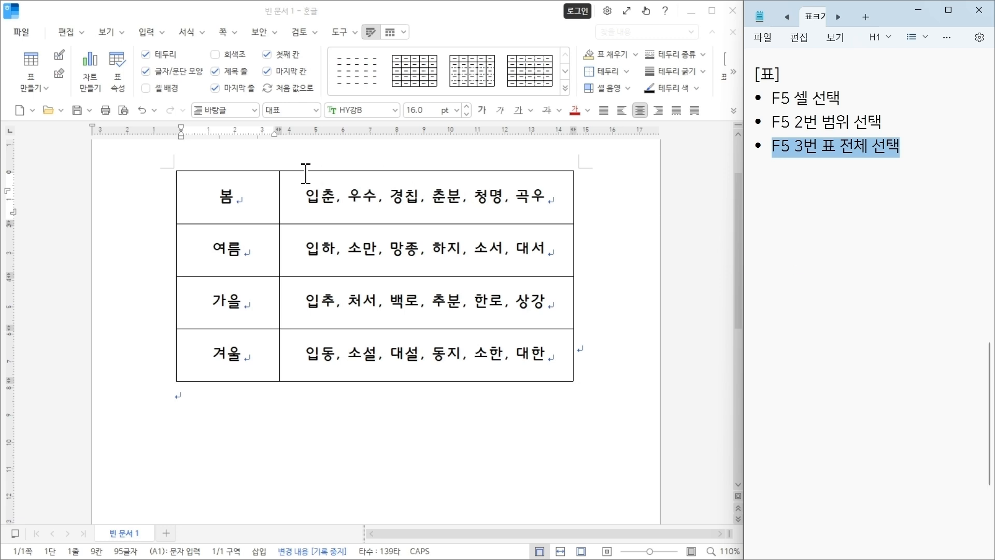
left_click(262, 192)
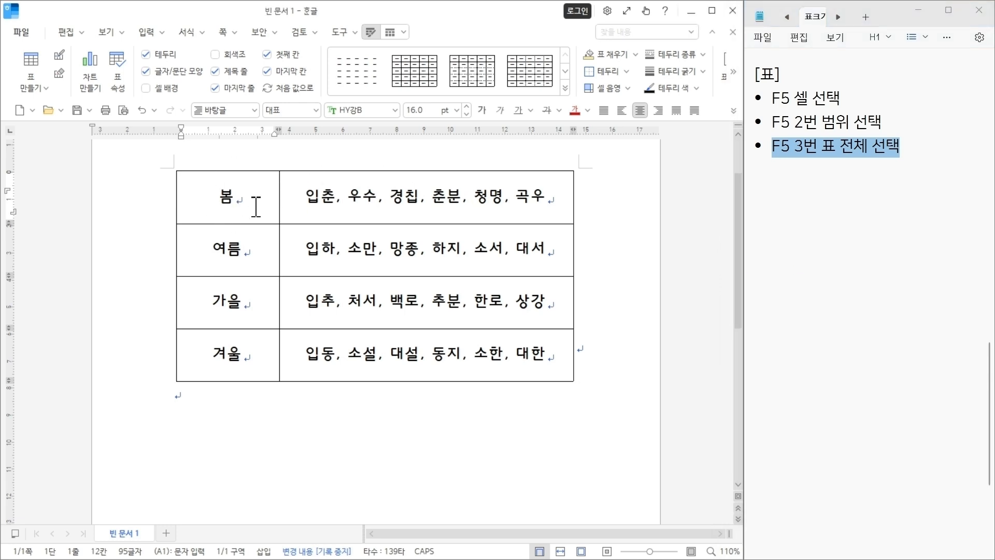
key("F5")
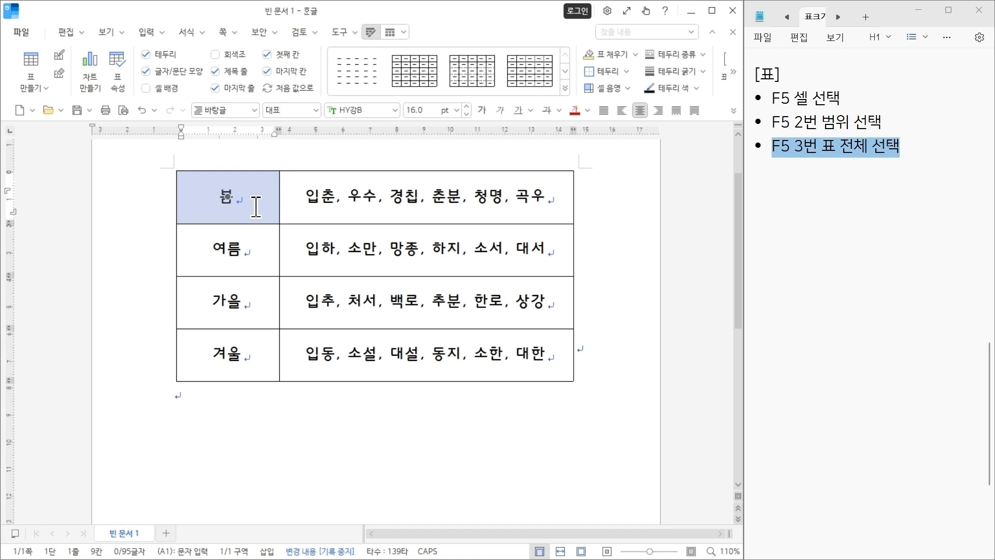
key("F5")
key("F5")
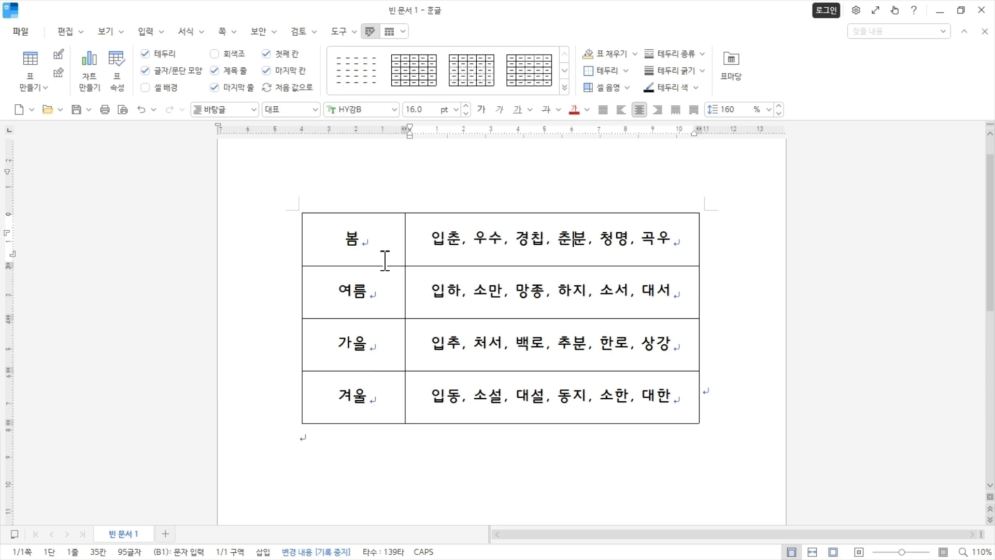
Step: Place the cursor in different table cells and examine the table design tools and the table layout tools
left_click(384, 247)
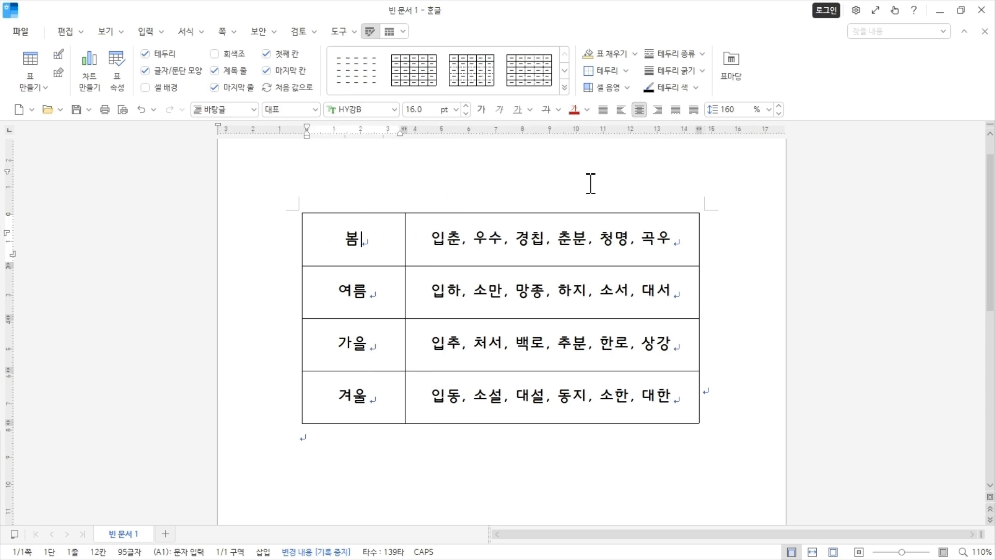
key("Hangul")
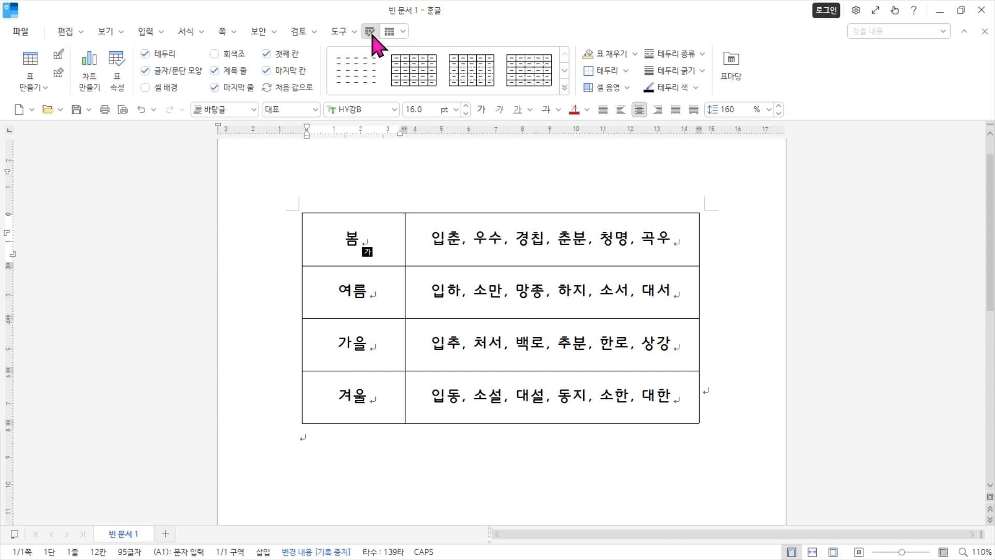
left_click(446, 242)
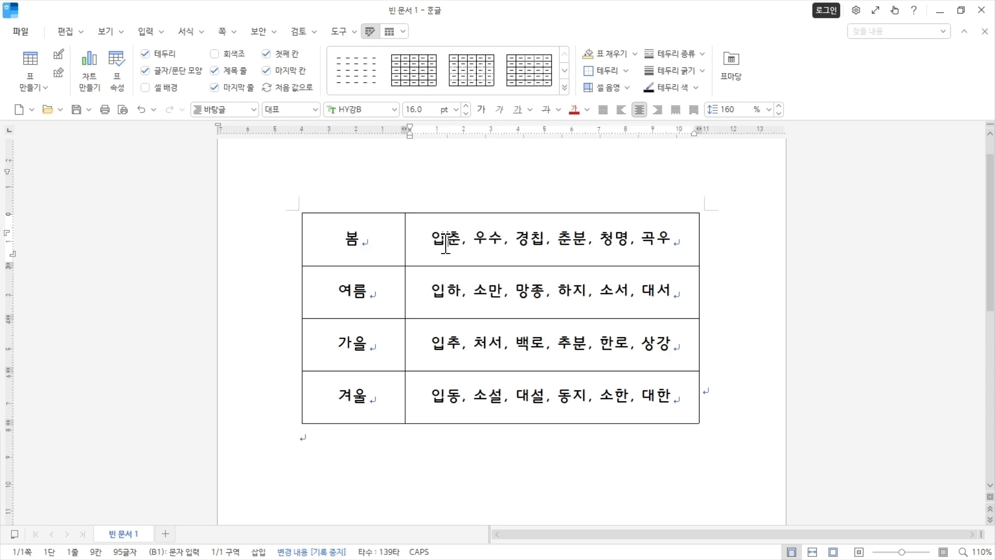
left_click(451, 291)
left_click(369, 295)
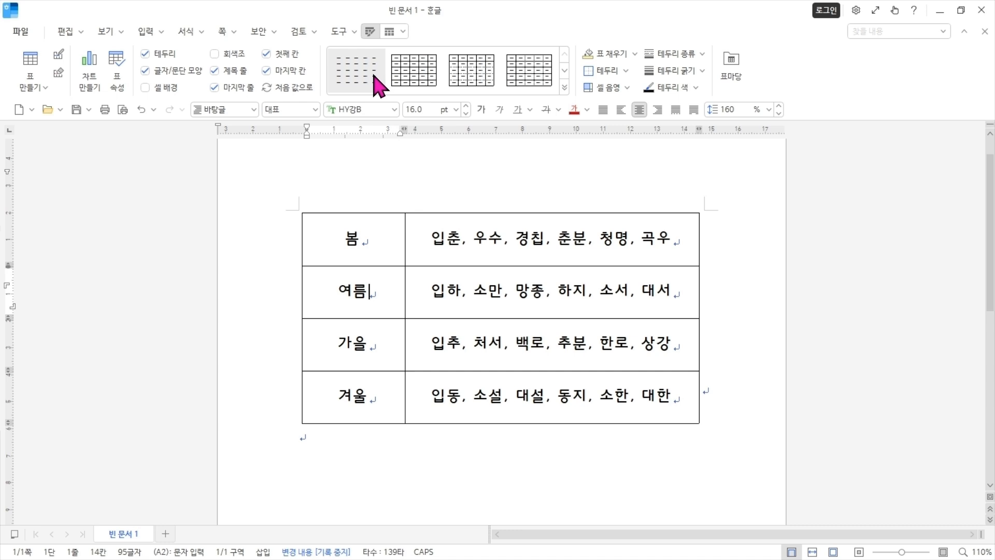
left_click(389, 32)
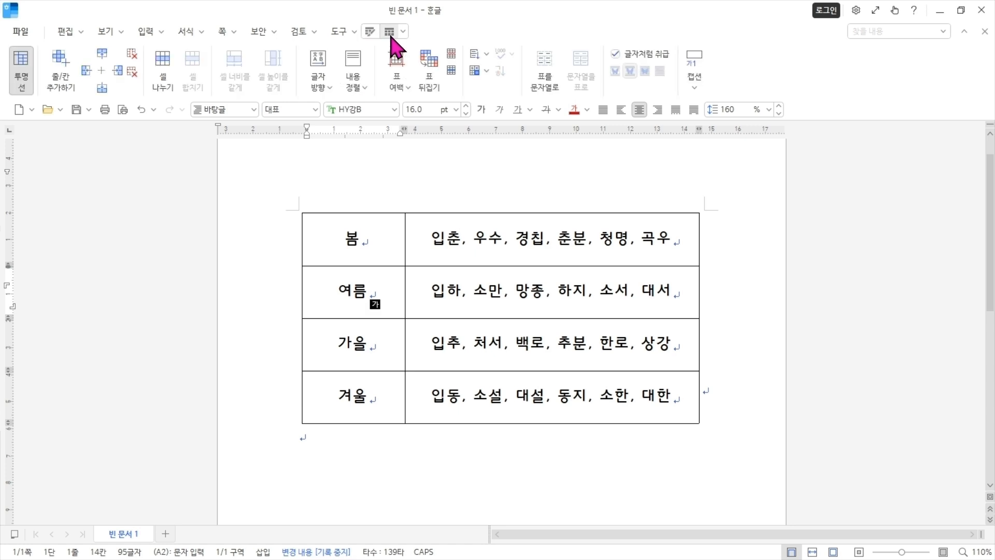
left_click(370, 32)
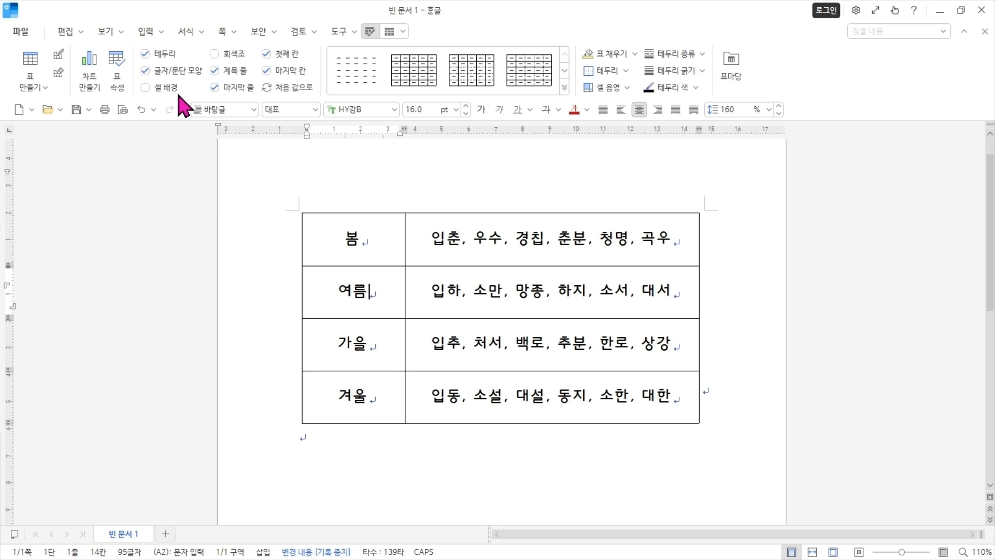
left_click(390, 32)
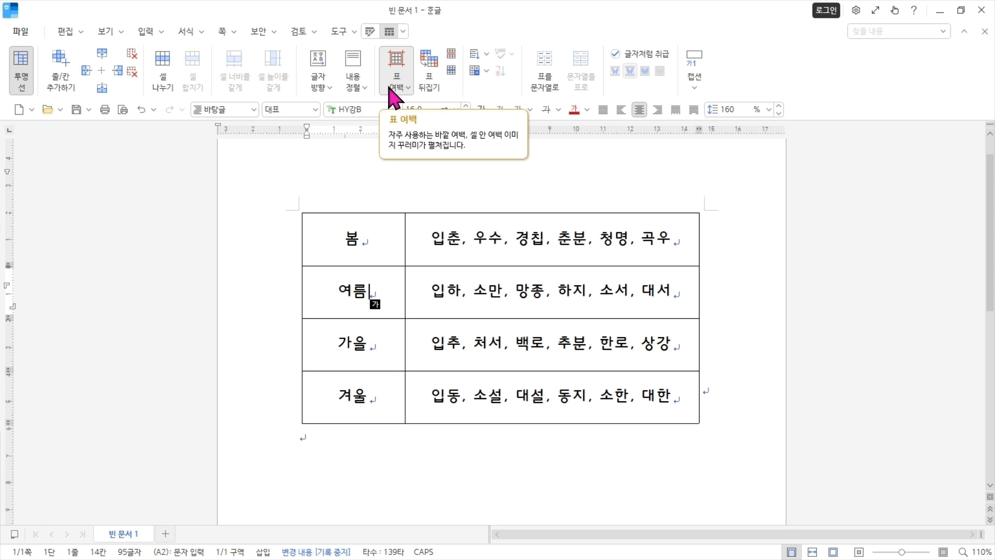
left_click(376, 236)
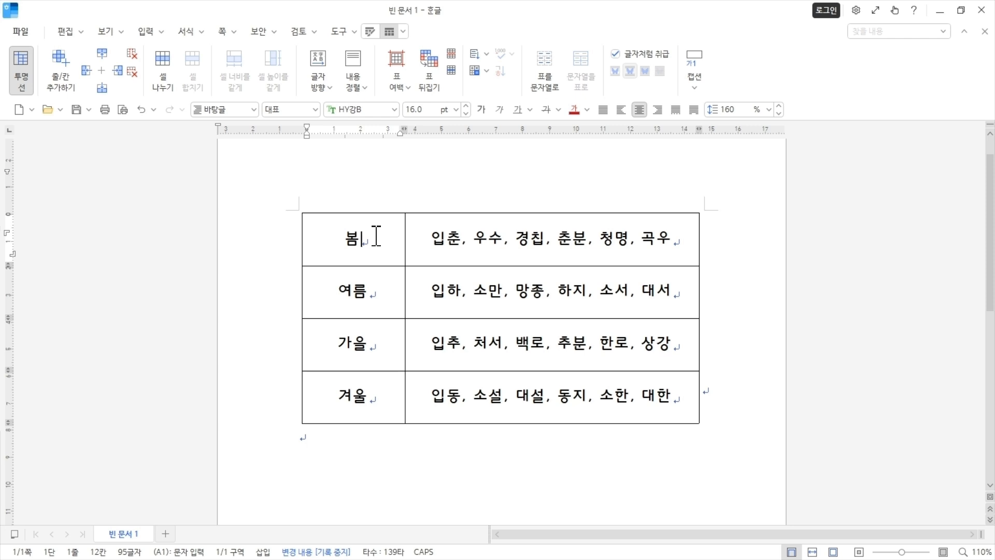
left_click(372, 31)
left_click(387, 32)
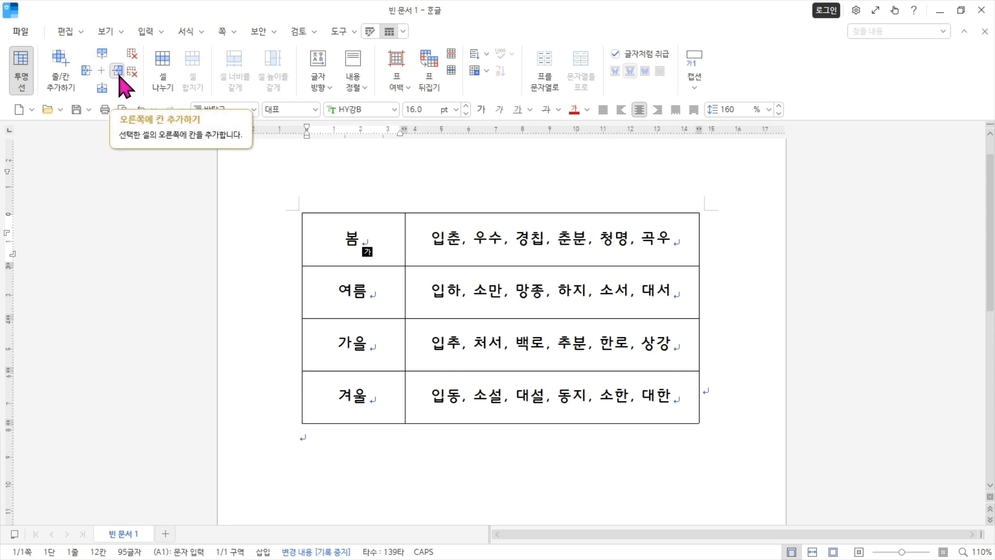
Step: Add 1 row above the 봄 row of the table
left_click(64, 91)
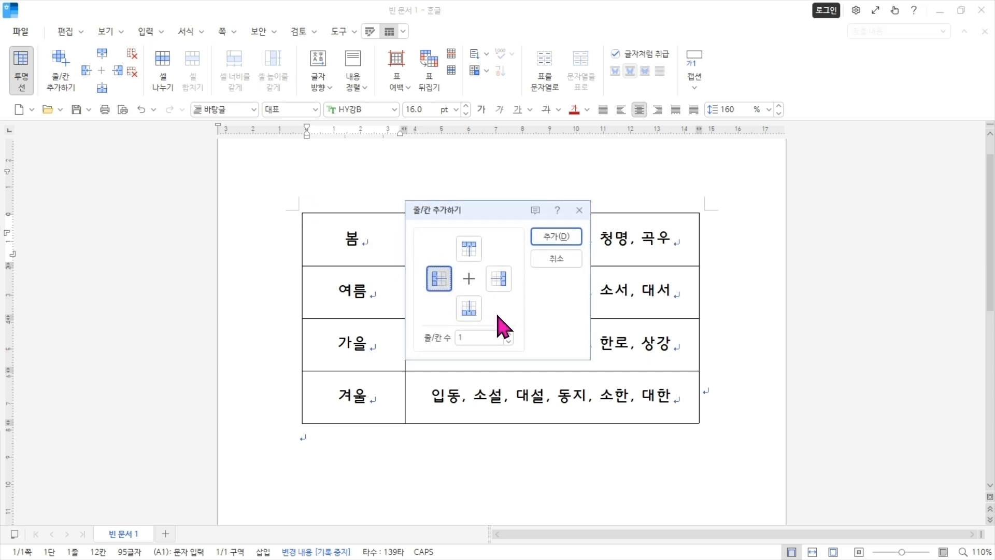
left_click(474, 256)
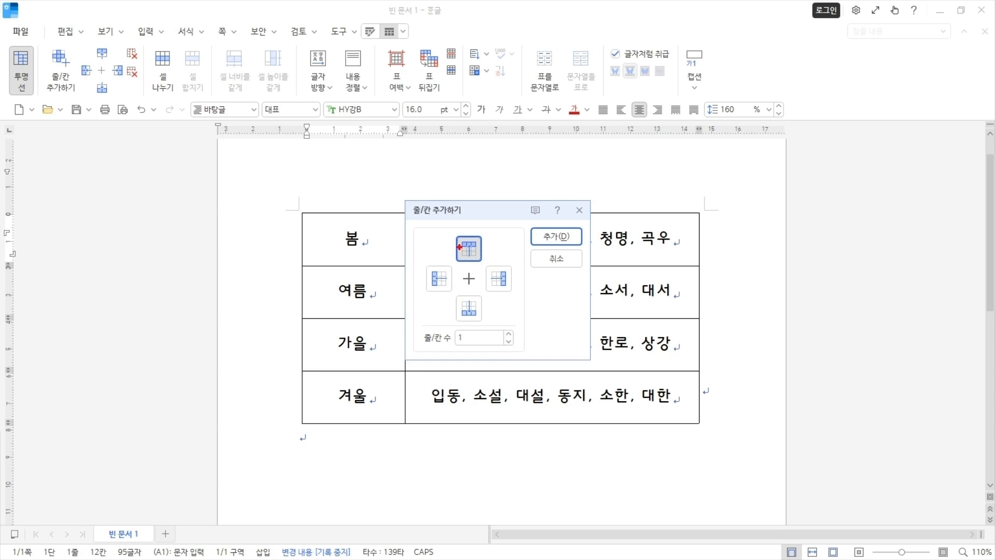
left_click_drag(444, 224, 494, 277)
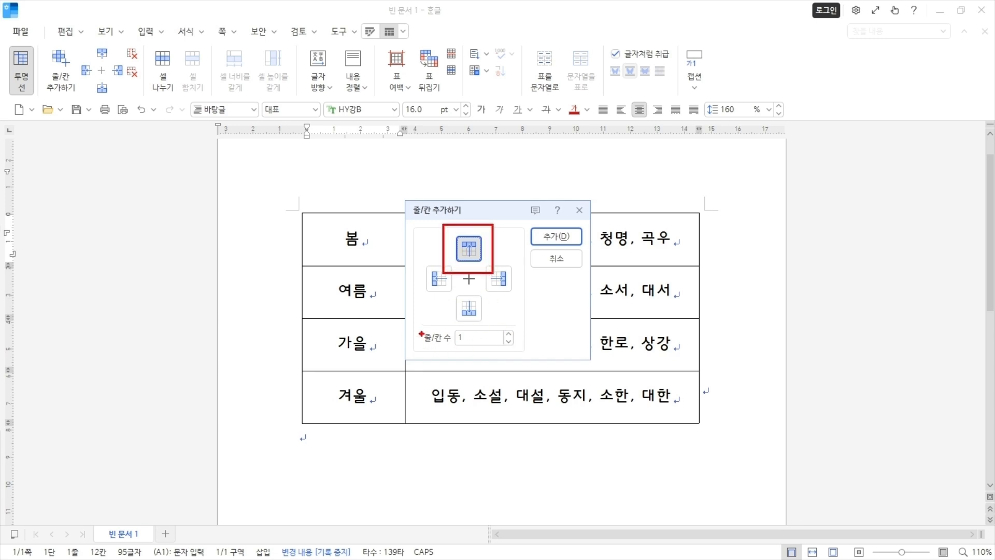
mouse_move(415, 327)
left_mouse_down()
mouse_move(423, 351)
mouse_move(526, 356)
left_mouse_up()
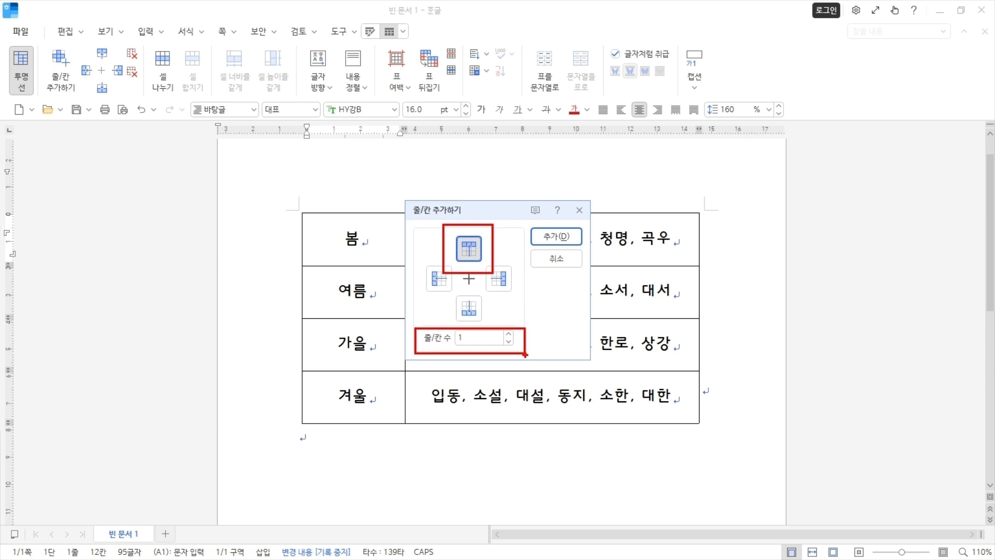
key("Escape")
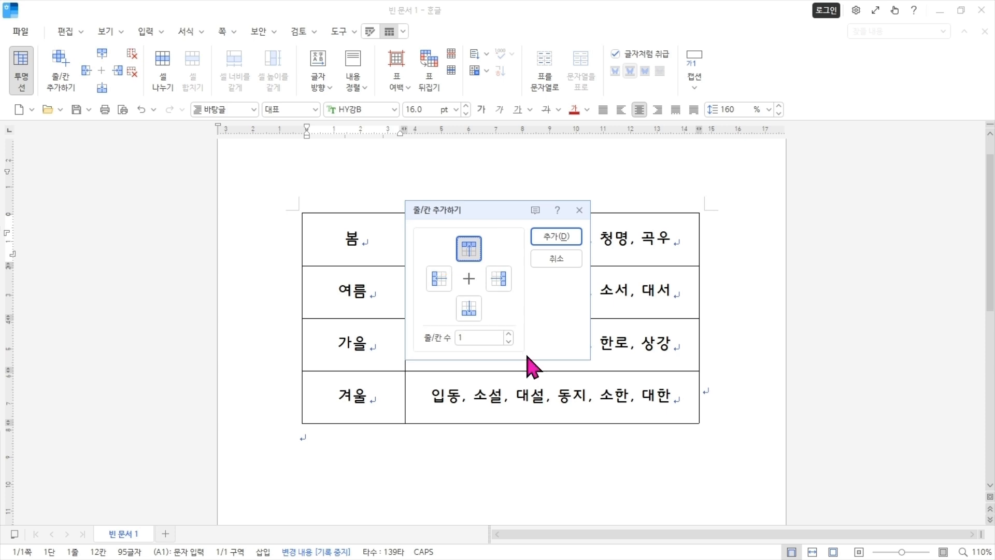
left_click(569, 239)
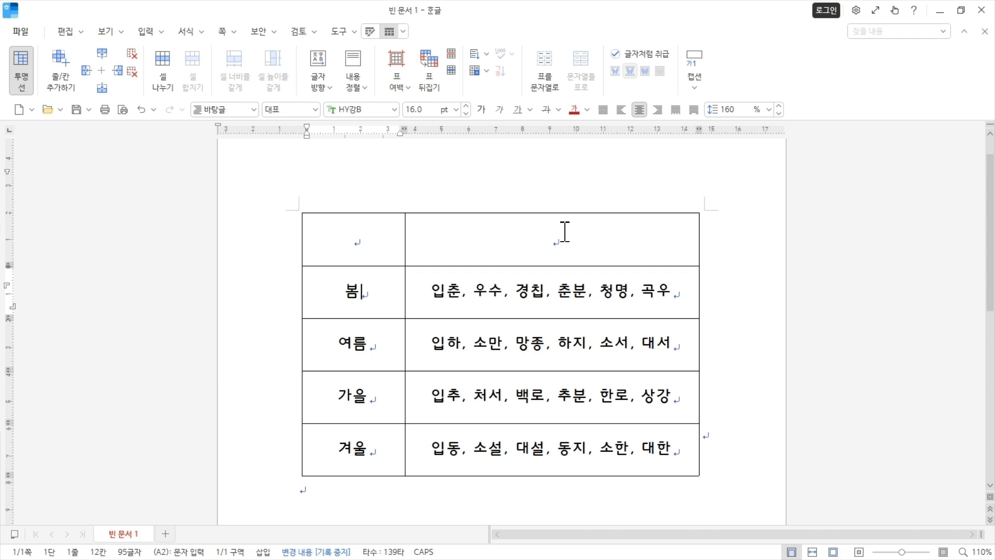
Step: Enter "24절기" in the first cell of the empty top row
key("Hangul")
left_click(376, 242)
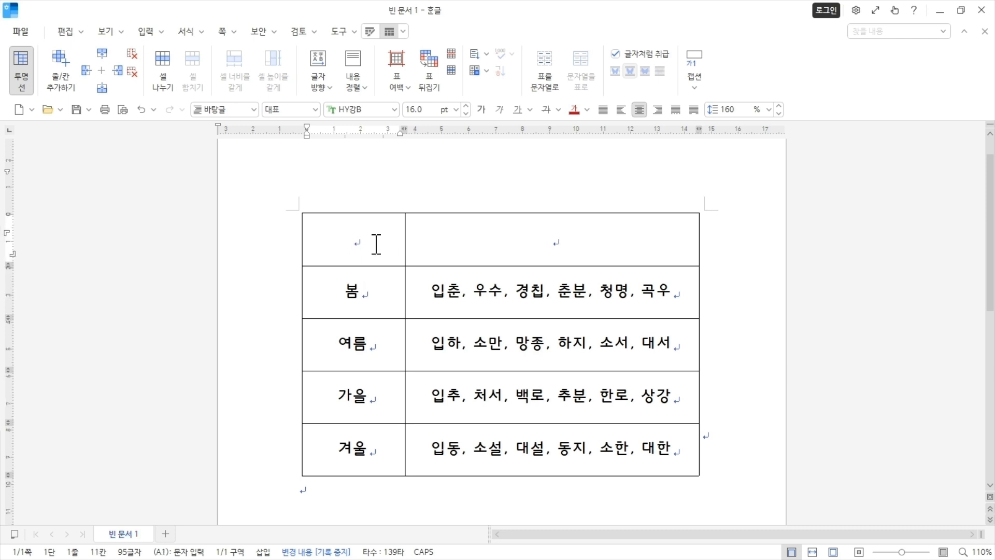
type("24절기")
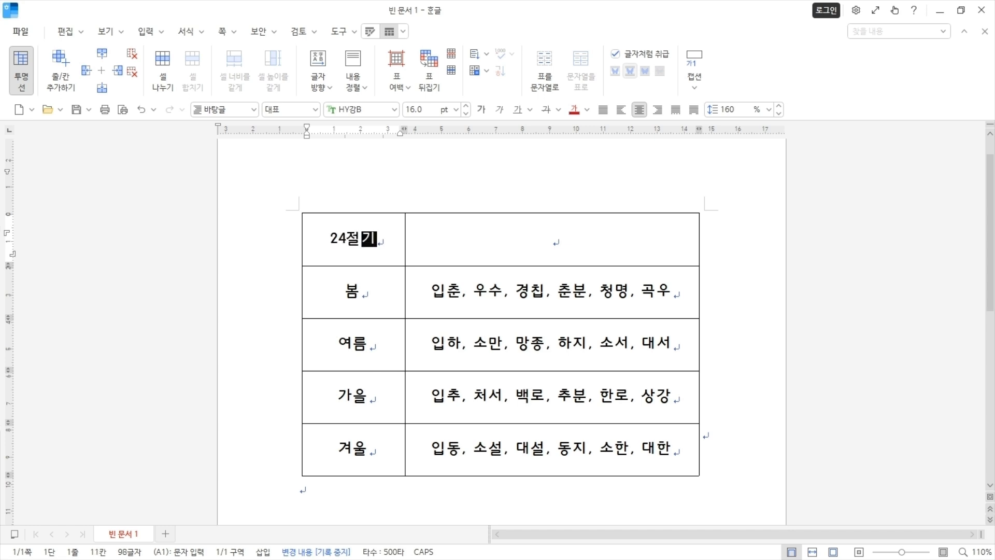
key("Escape")
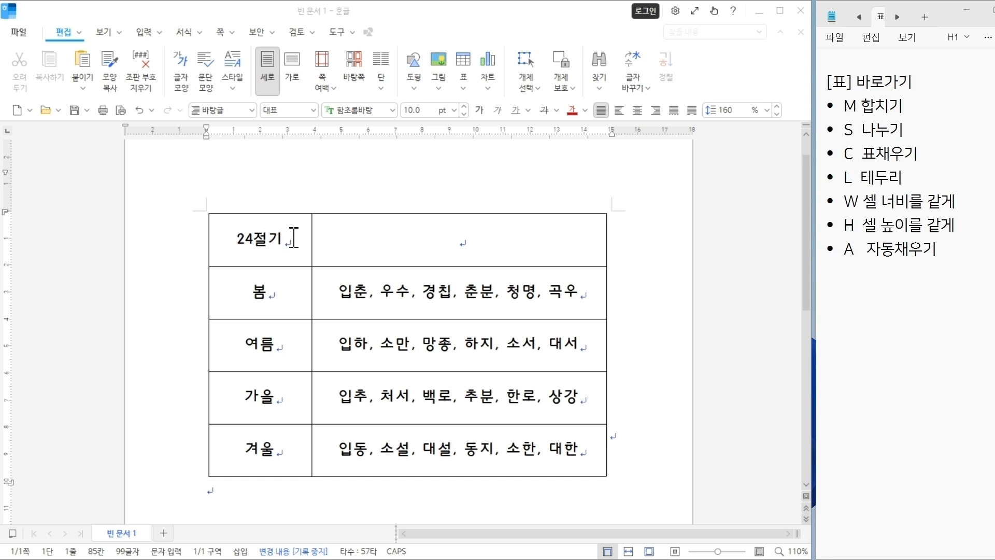
Step: Place the cursor in the empty cell of the 24절기 row and compare the table design tools with the table layout tools
left_click(344, 239)
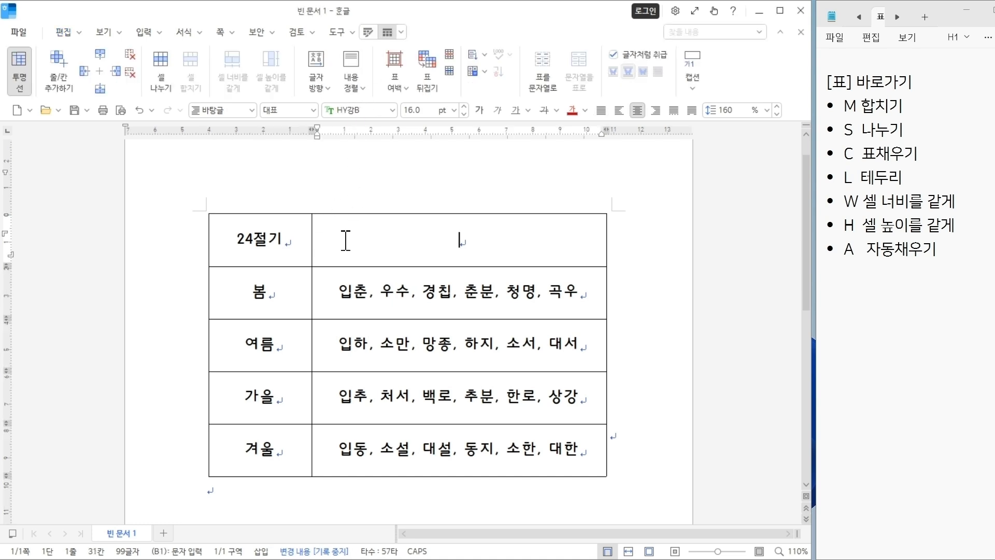
left_click(369, 33)
left_click(384, 34)
key("Hangul")
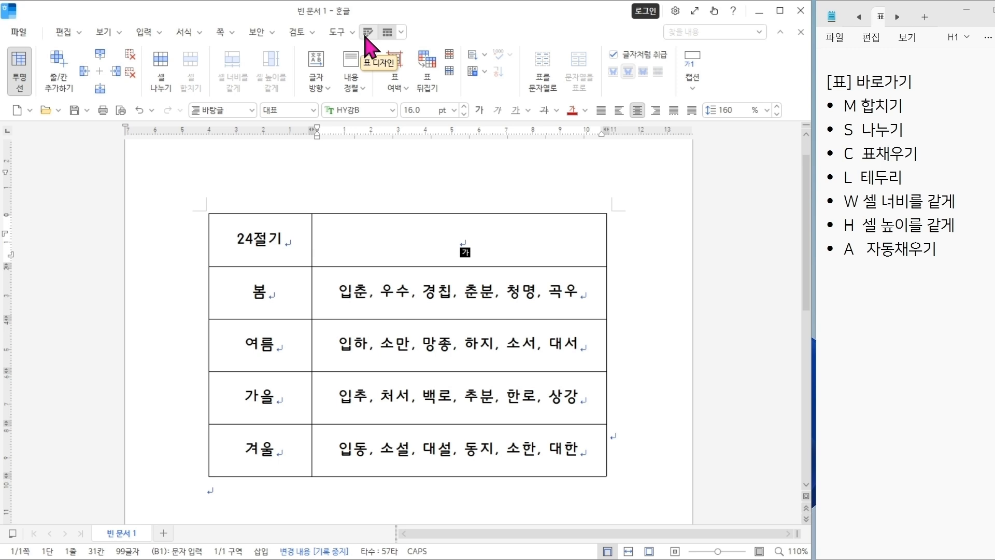
left_click(365, 40)
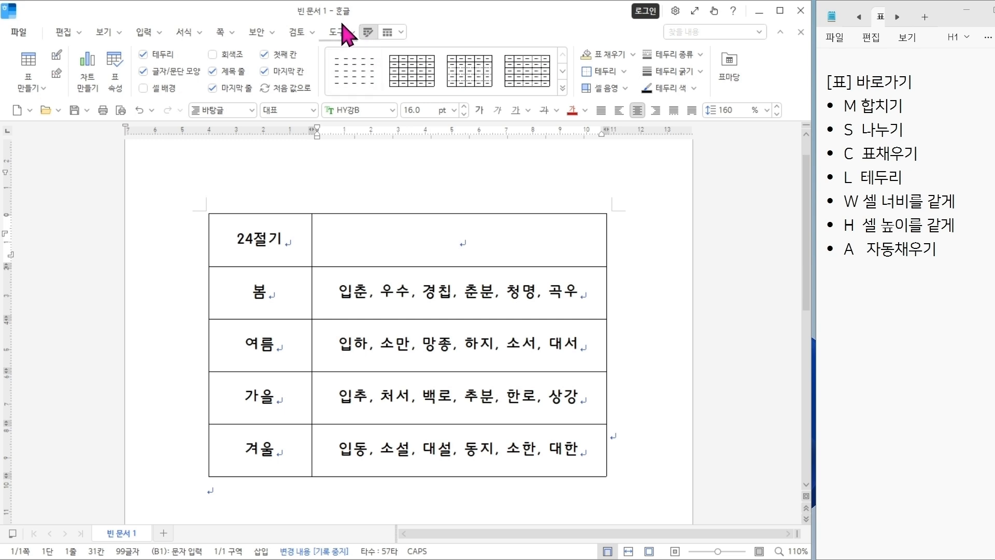
left_click(390, 34)
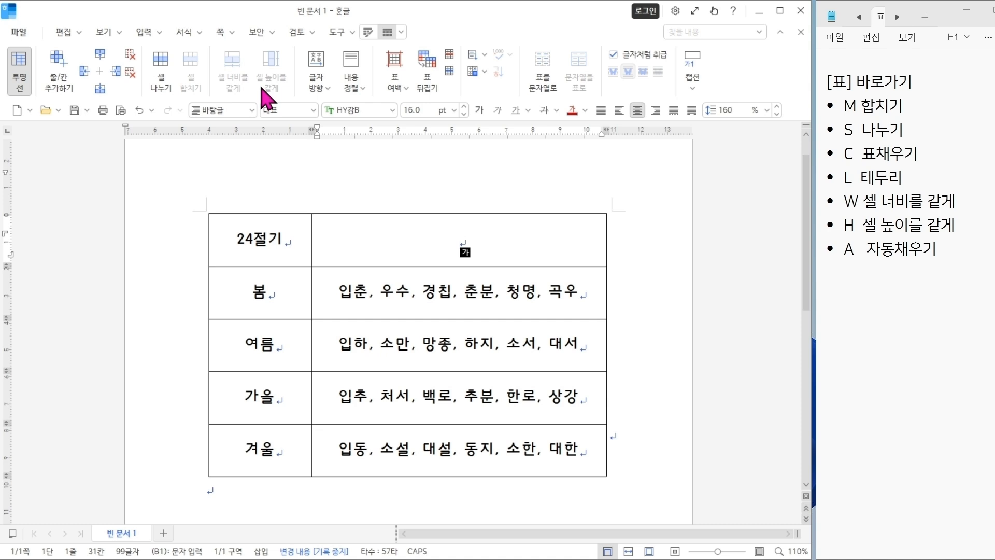
left_click(269, 239)
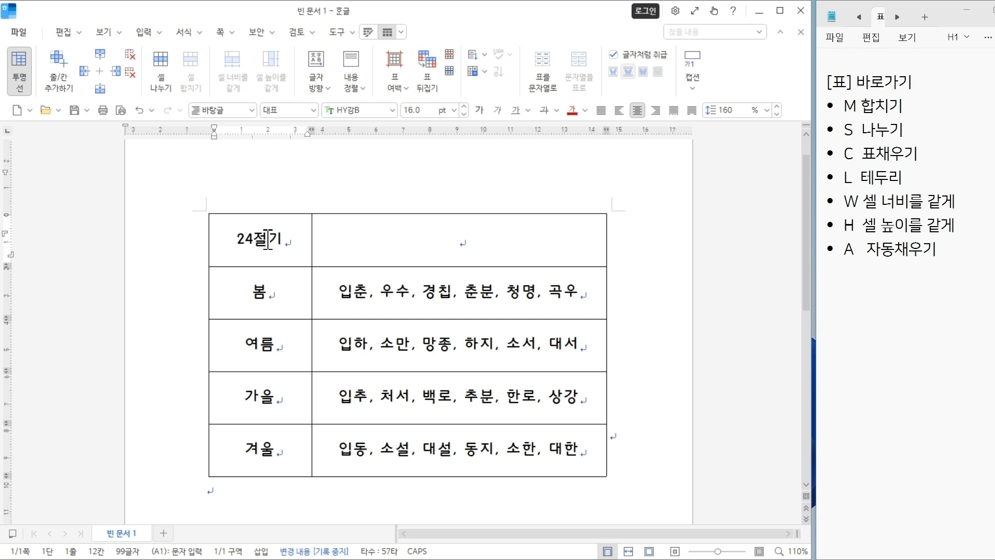
left_click_drag(268, 239, 366, 238)
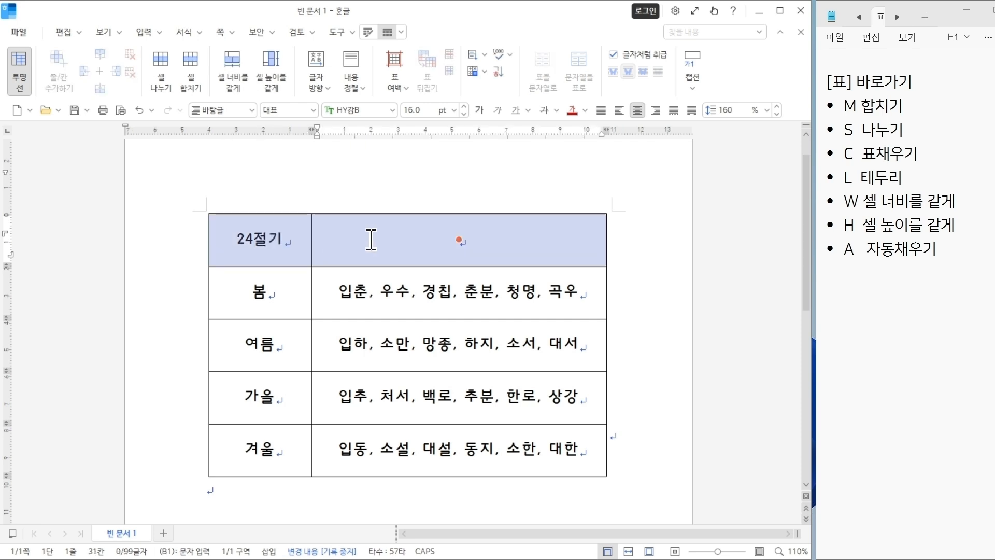
left_click(370, 238)
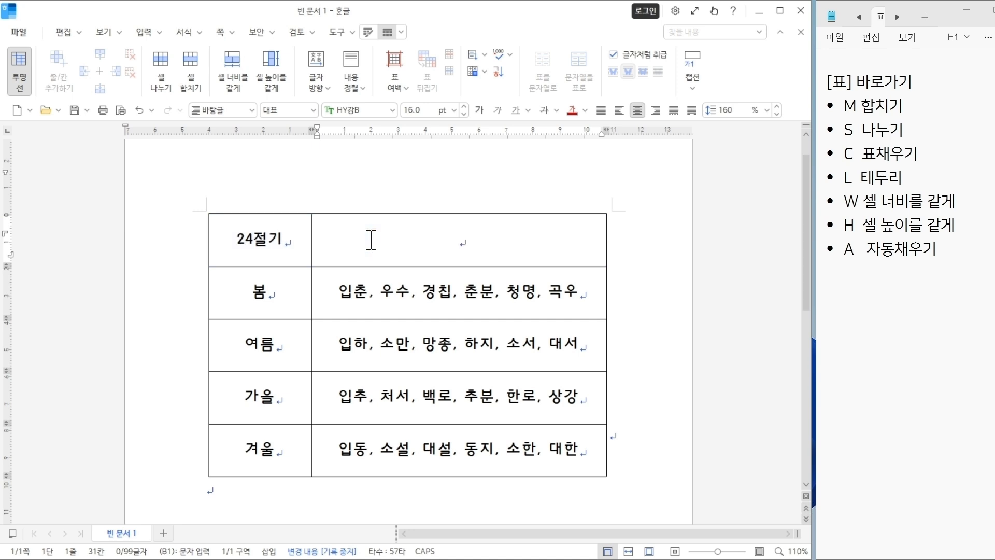
Step: Merge the 24절기 cell and the empty cell beside it into one heading cell
left_click(279, 237)
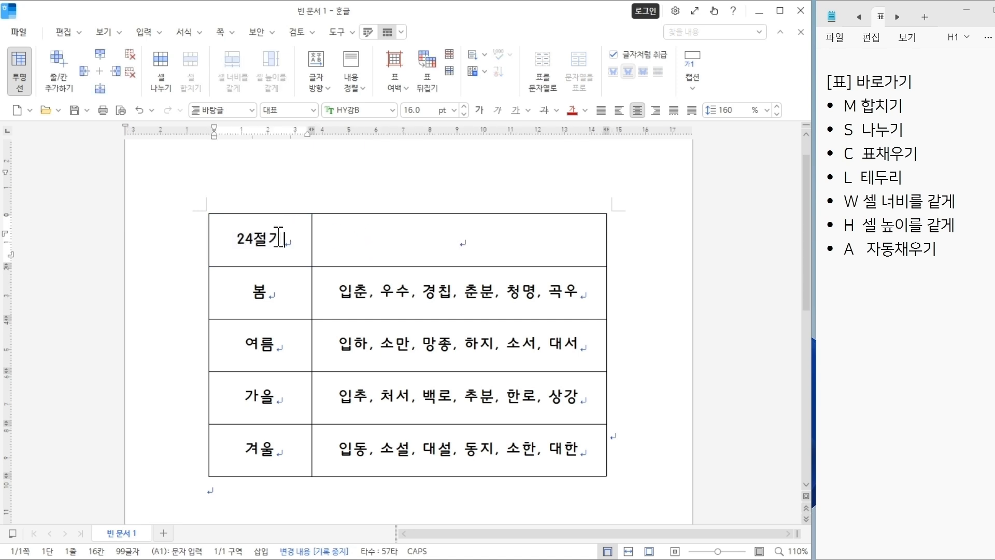
key("F5")
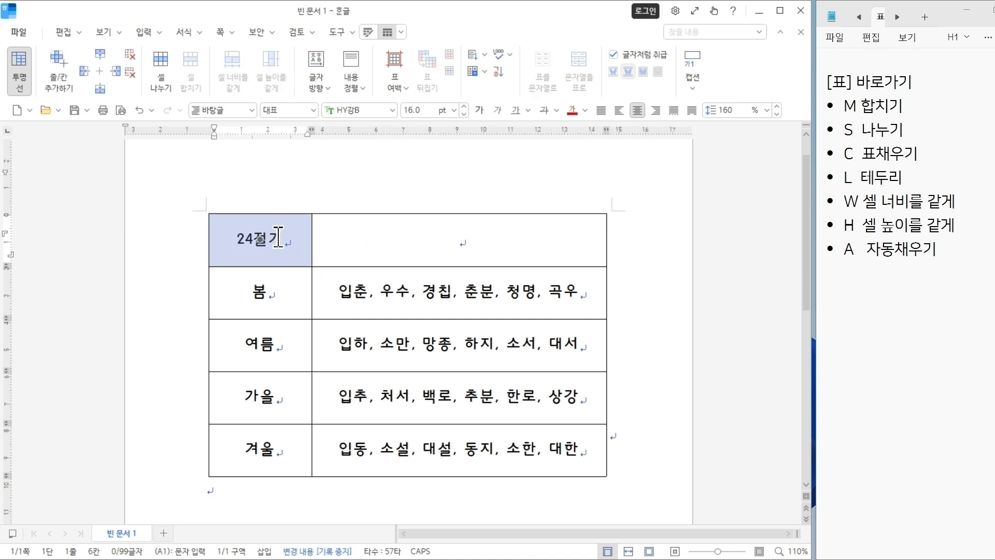
key("shift+Right")
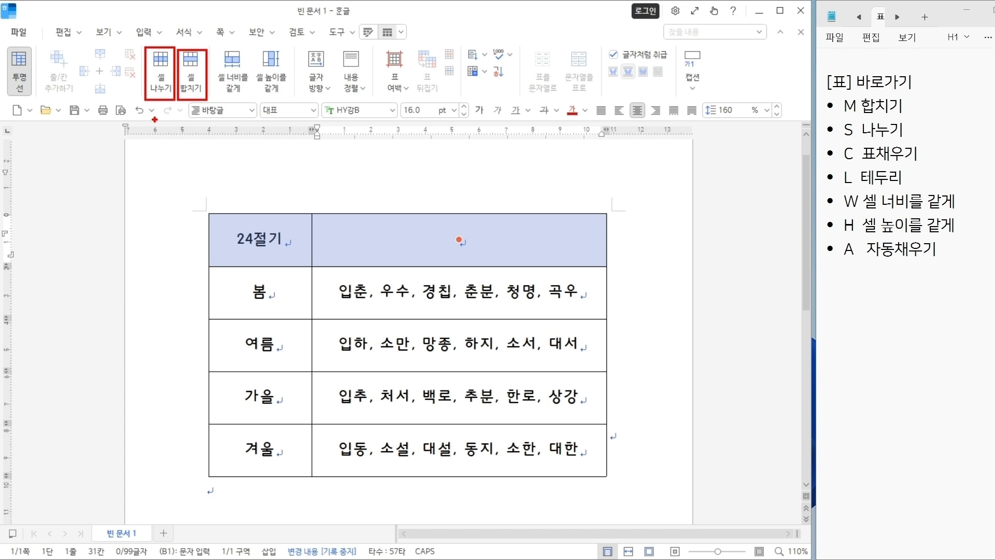
key("Escape")
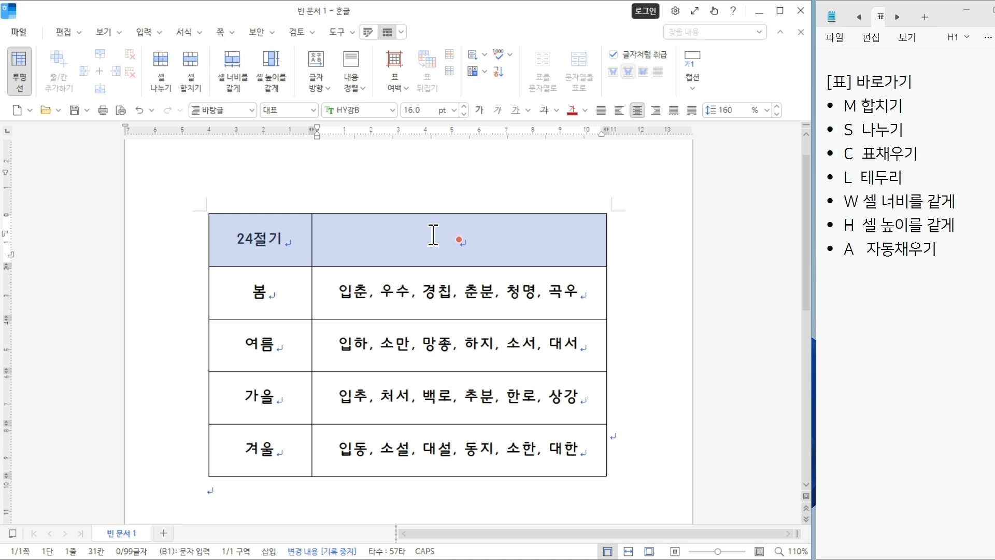
key("m")
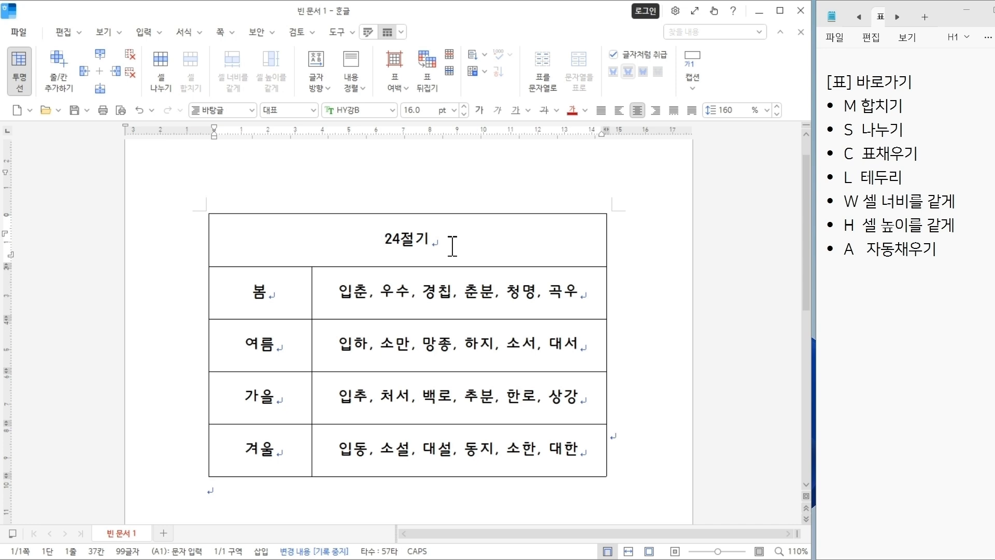
key("Hangul")
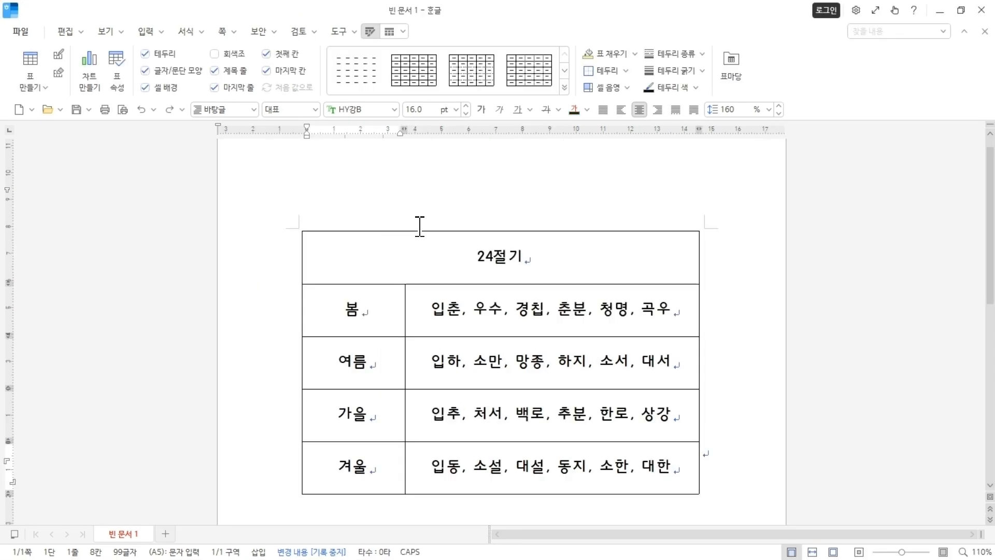
Step: Select the whole table and apply the first blue table style of the 보통 group to it
left_click(449, 228)
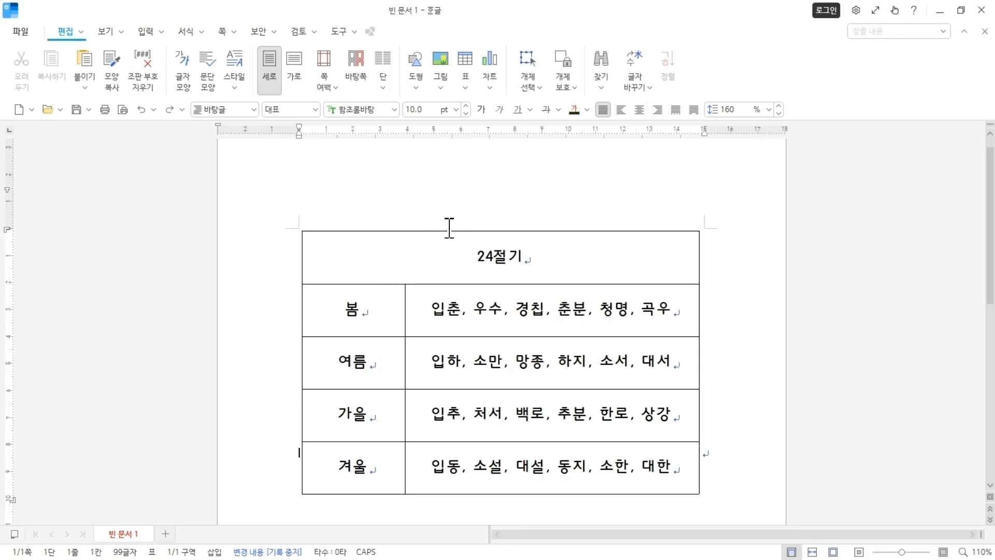
left_click(449, 231)
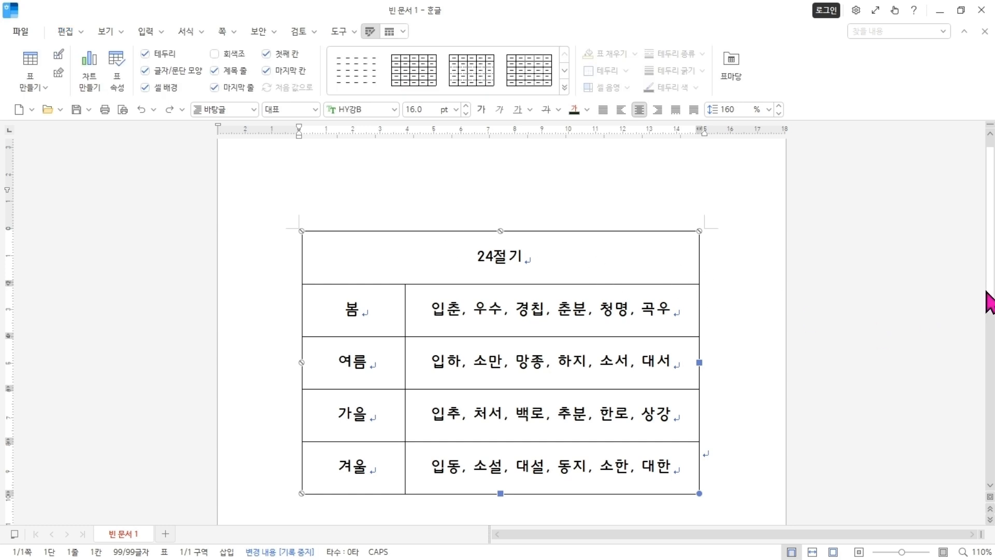
left_click_drag(992, 295, 991, 316)
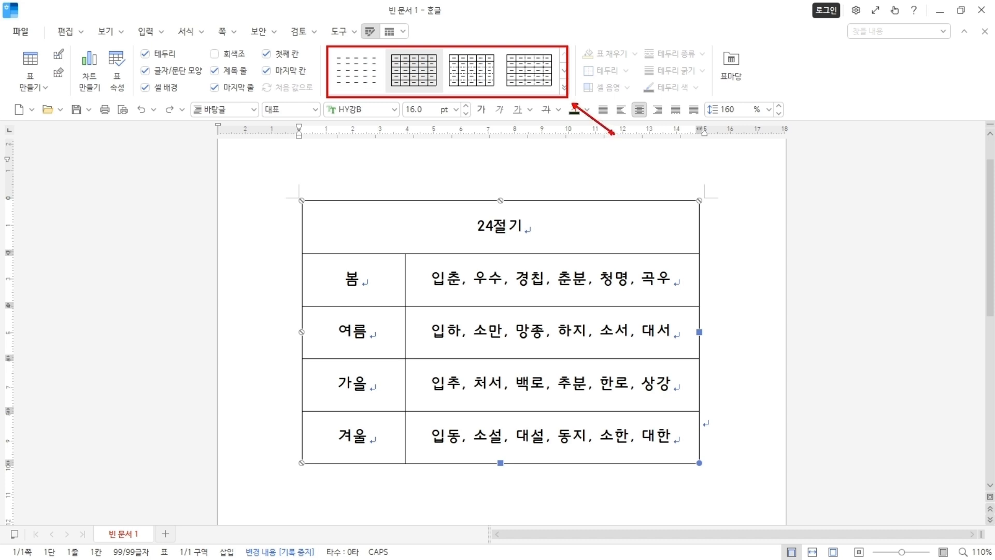
left_click(568, 91)
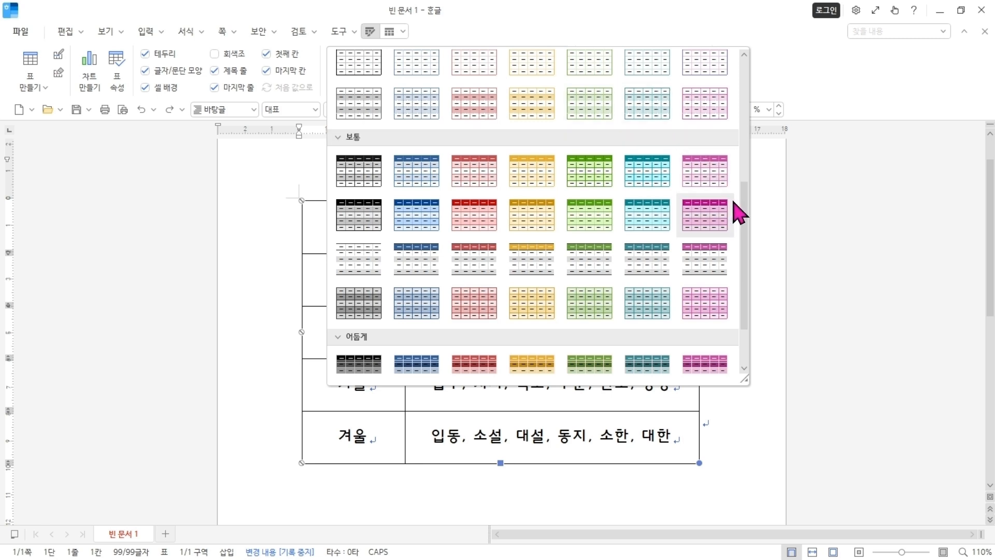
left_click_drag(747, 210, 754, 75)
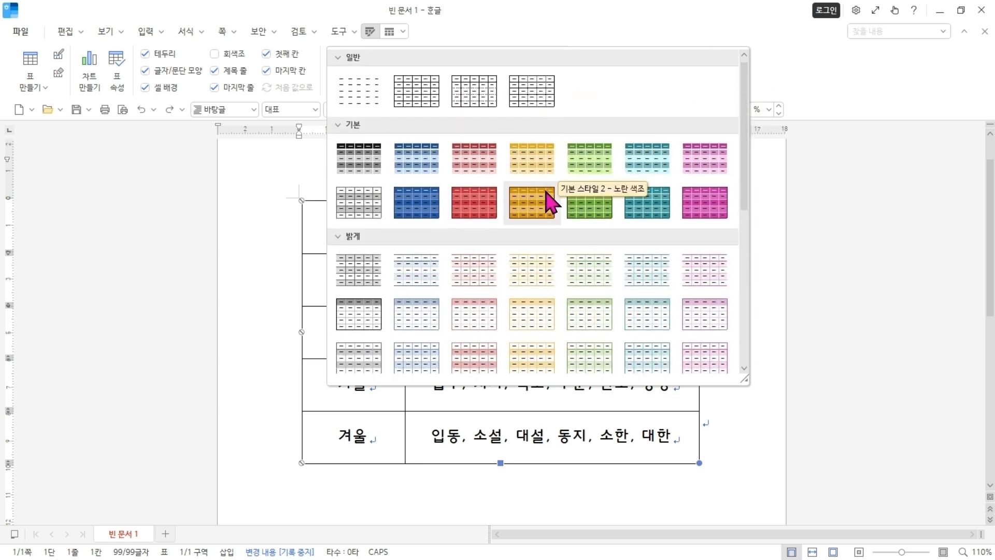
left_click_drag(747, 205, 749, 133)
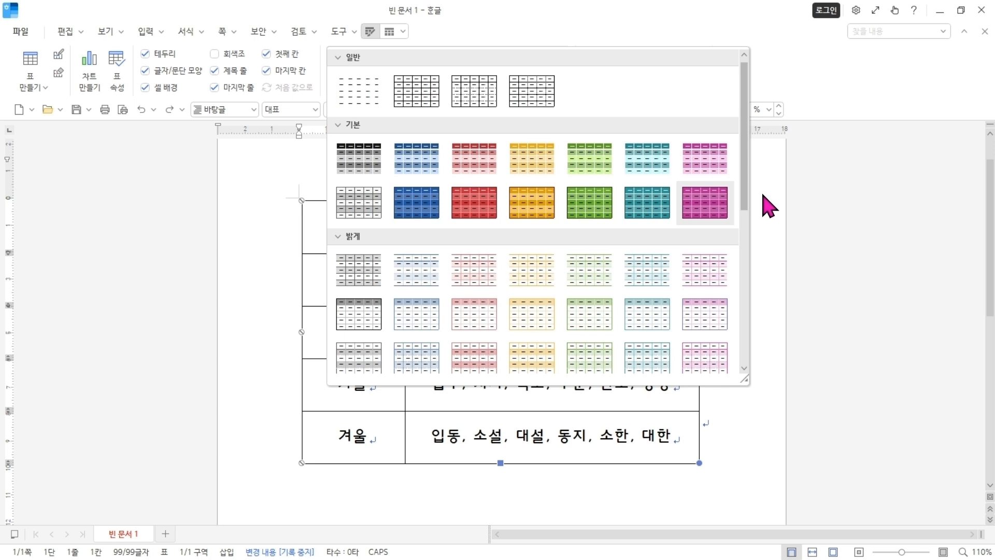
scroll(767, 223, "down", 2)
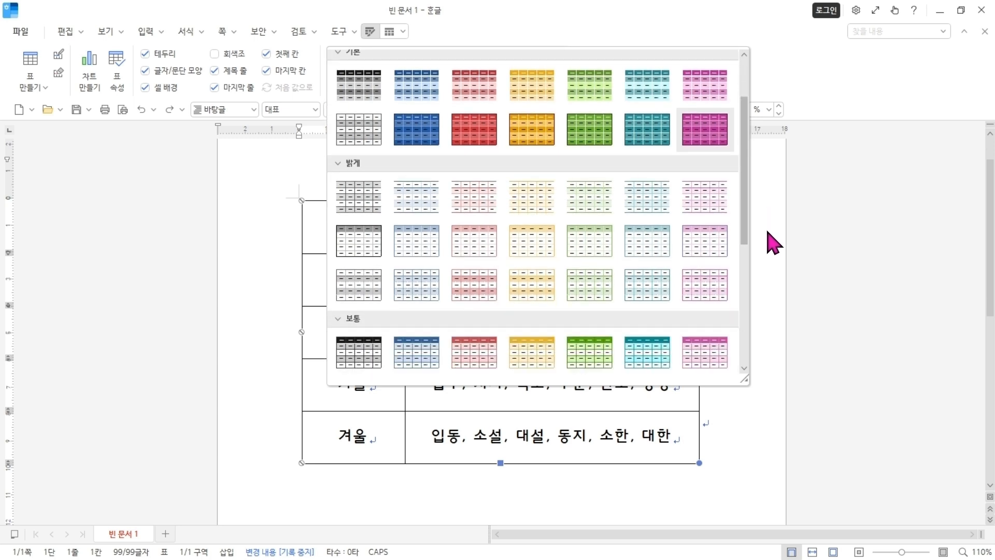
left_click_drag(774, 243, 767, 326)
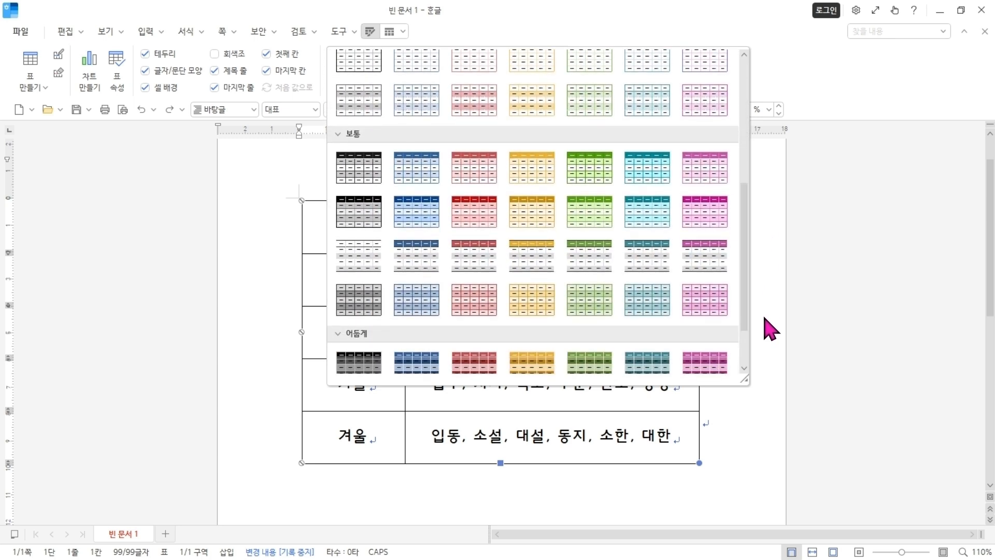
left_click(415, 171)
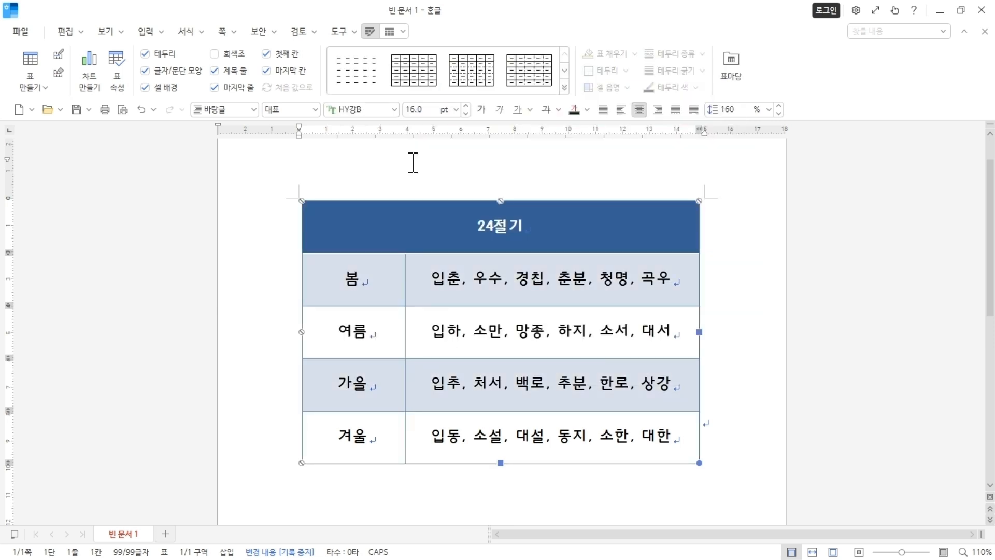
left_click(722, 255)
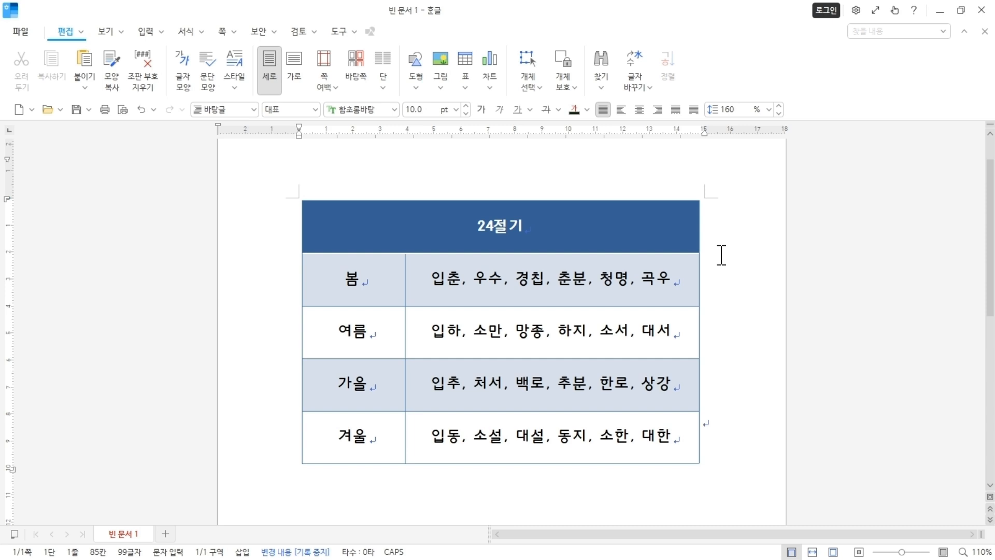
Step: Set the font size of the merged 24절기 heading cell to 20 pt
key("Hangul")
left_click(501, 226)
left_click(456, 110)
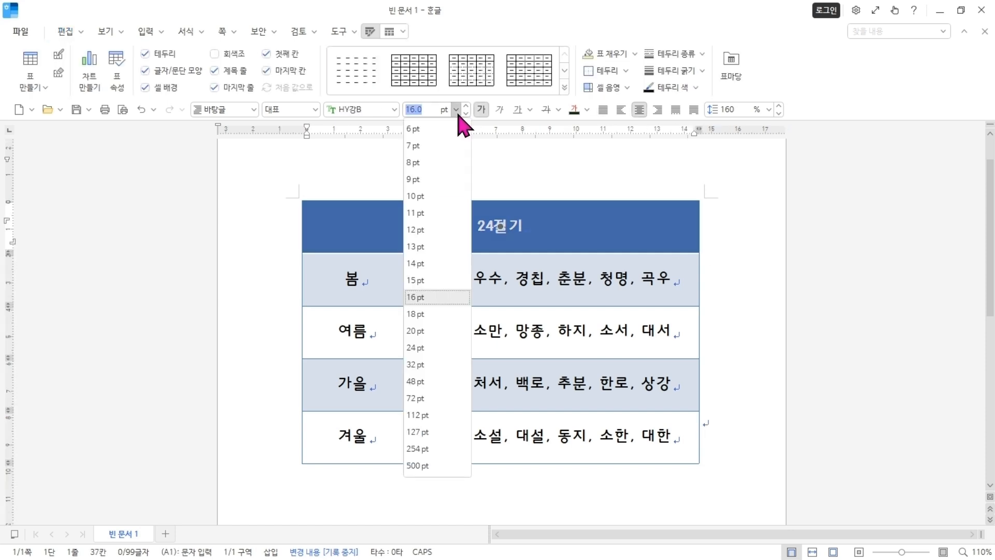
left_click(433, 331)
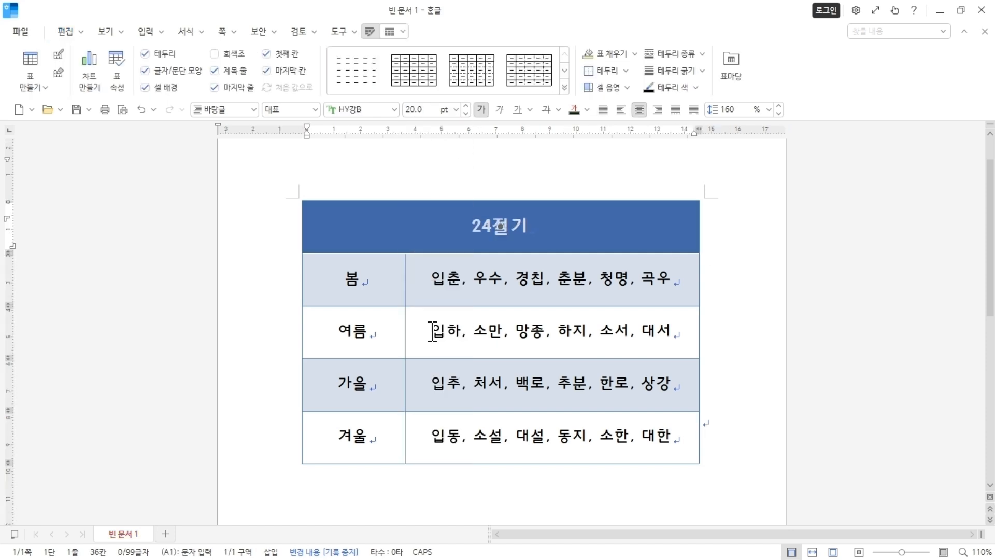
left_click(575, 281)
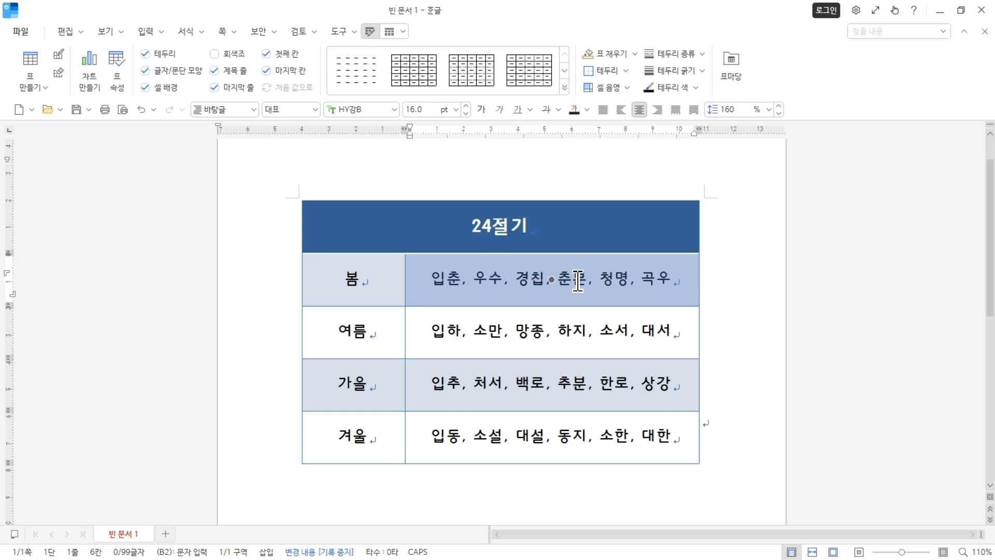
key("Escape")
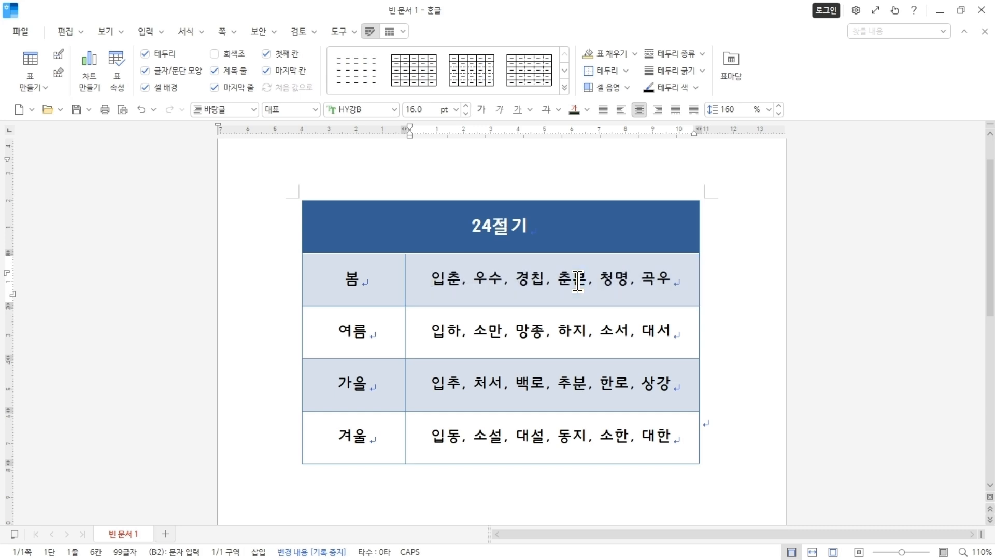
key("Hangul")
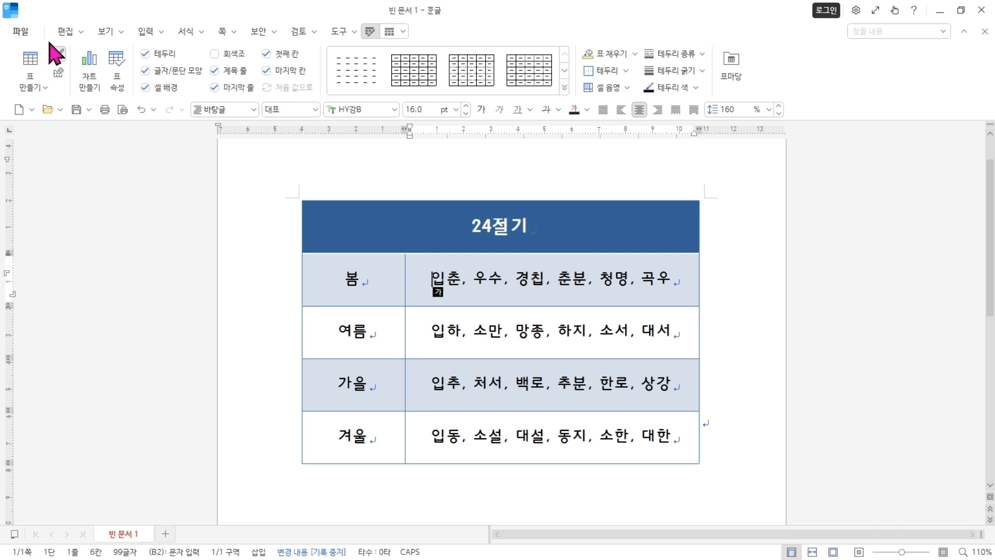
Step: Save the document in the 문서 folder under the file name 24절기
left_click(22, 32)
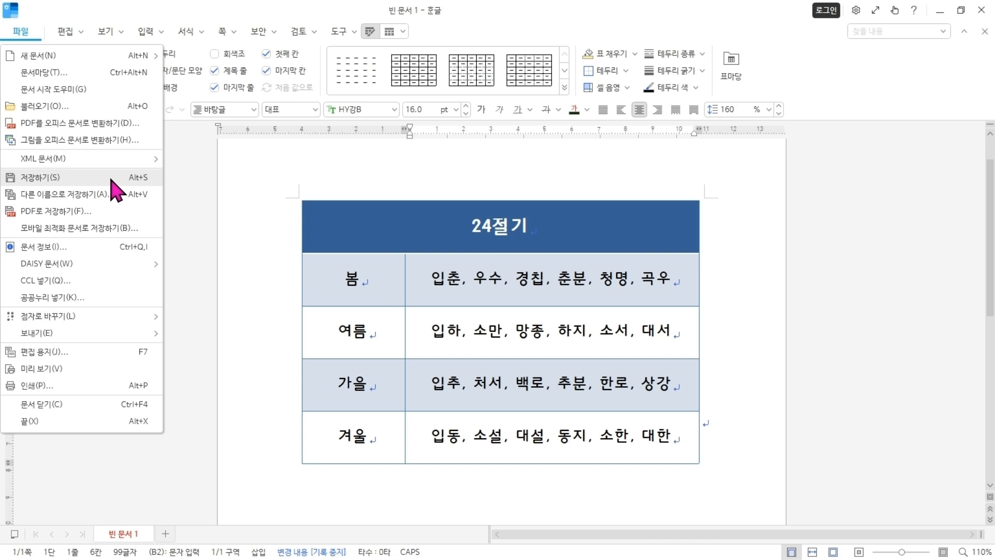
left_click(265, 172)
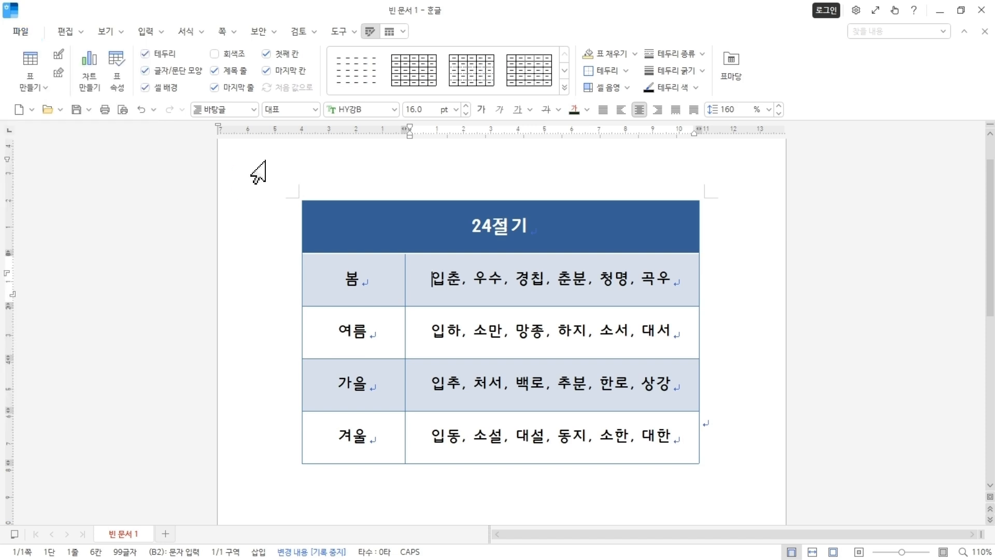
left_click(75, 110)
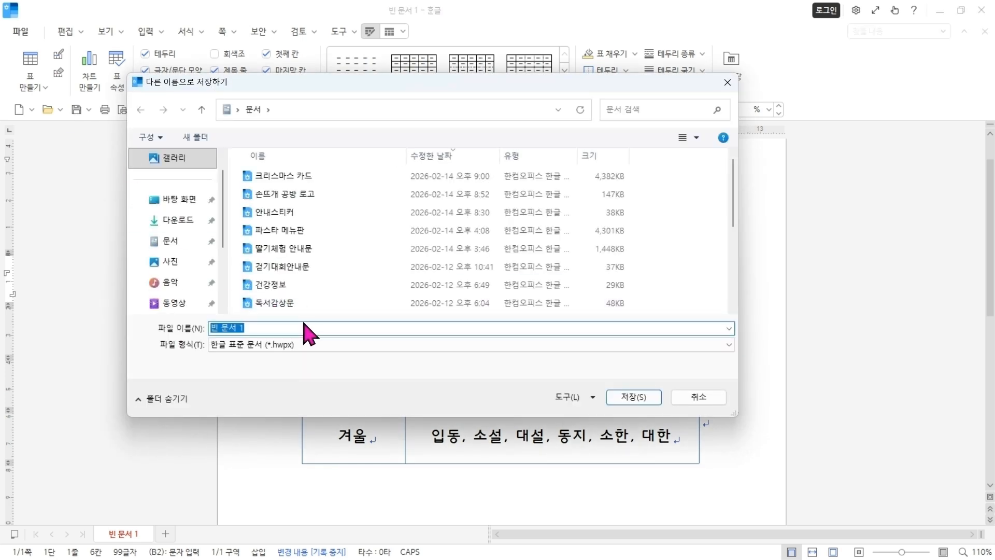
type("24WJ")
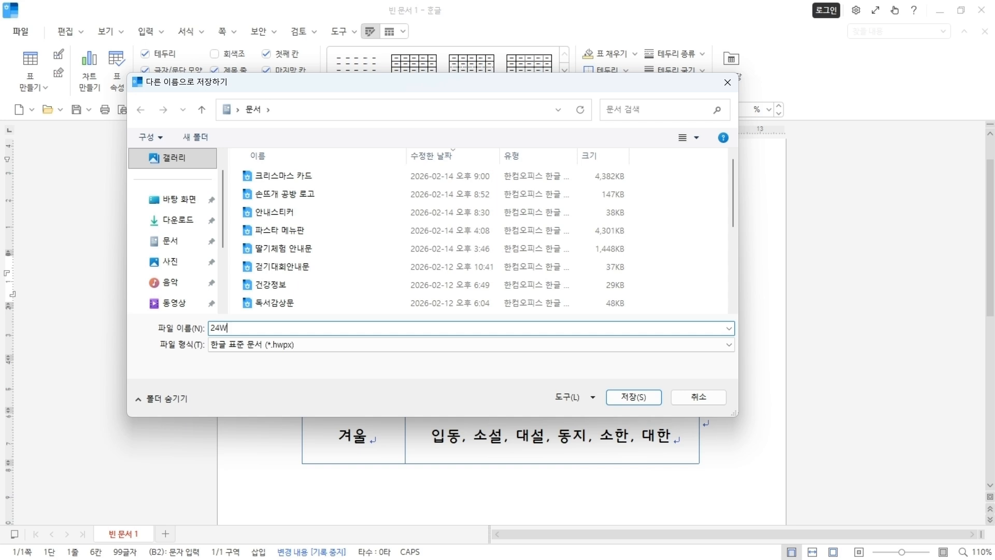
key("BackSpace")
key("BackSpace")
type("절기")
left_click(634, 397)
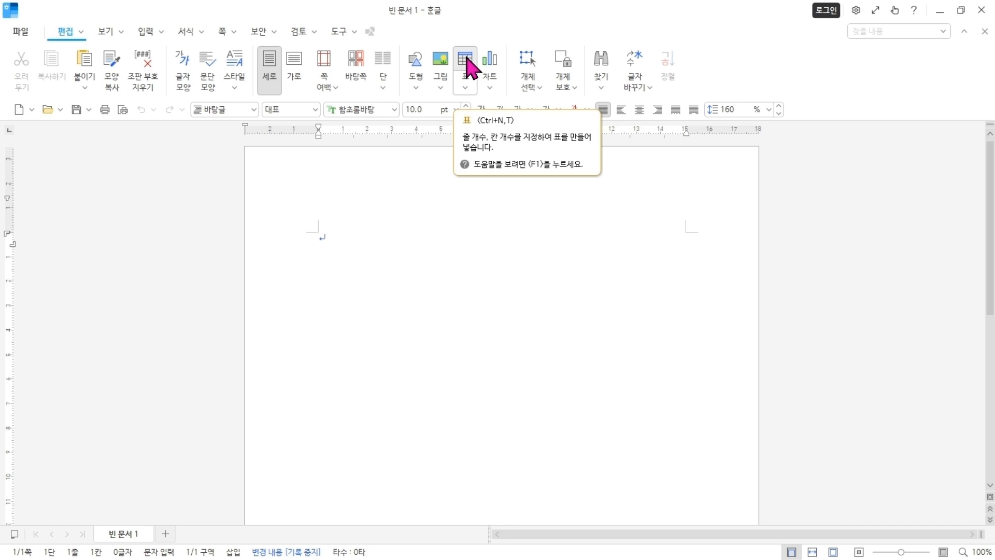
Step: Insert a table with 6 rows and 7 columns into the blank document
left_click(469, 66)
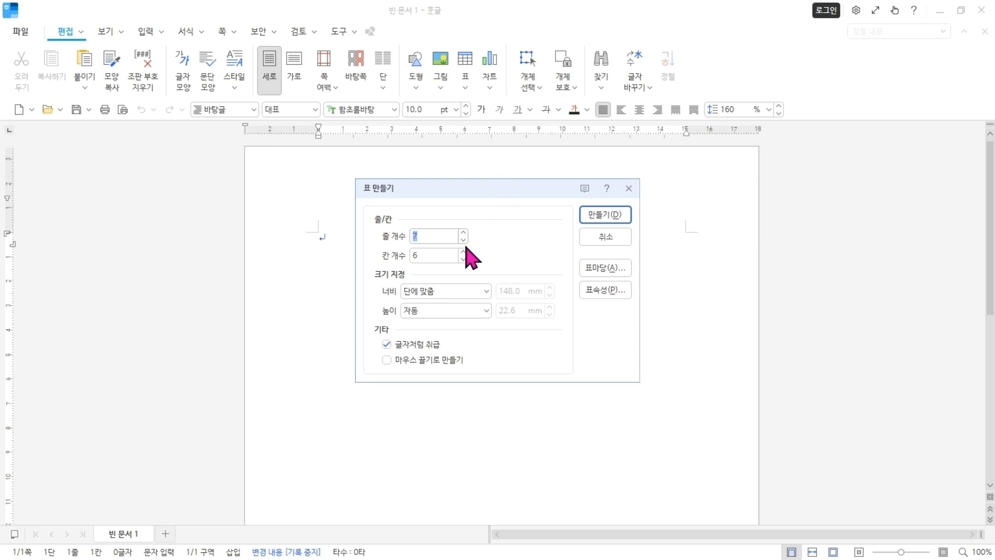
type("6")
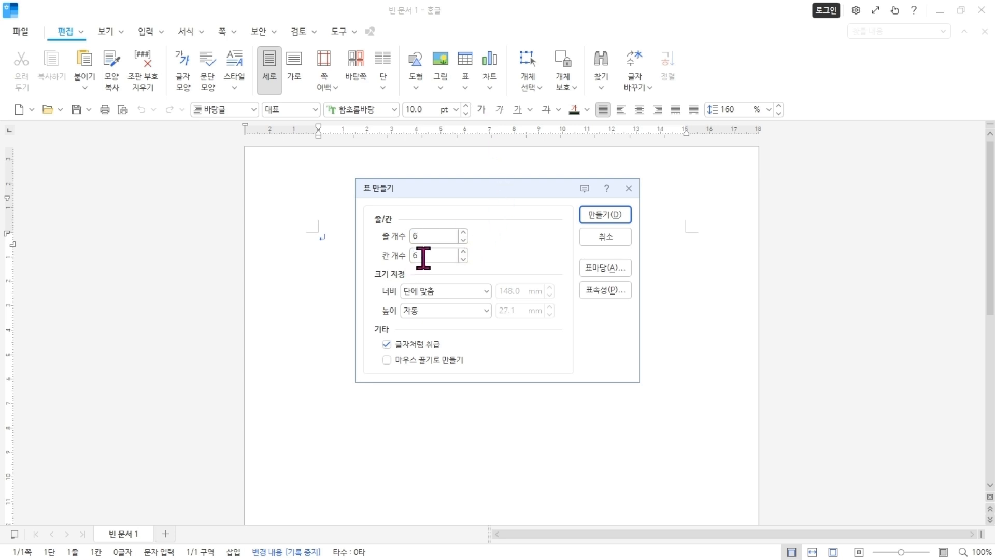
key("Tab")
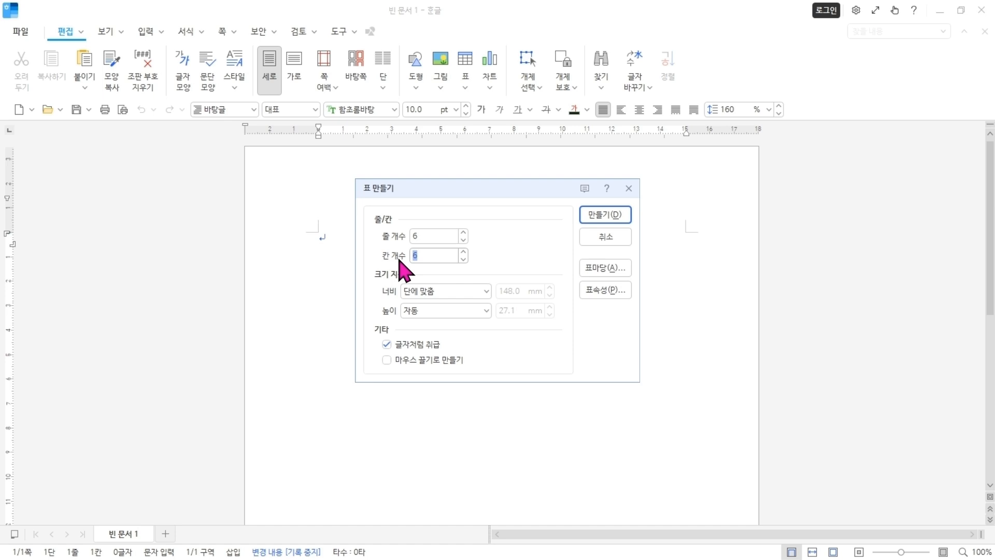
type("7")
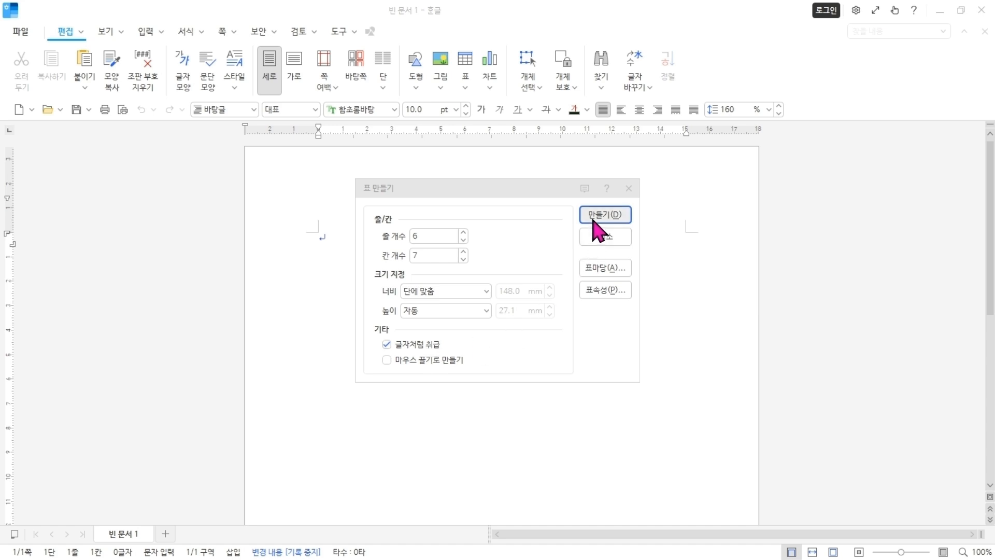
left_click(600, 215)
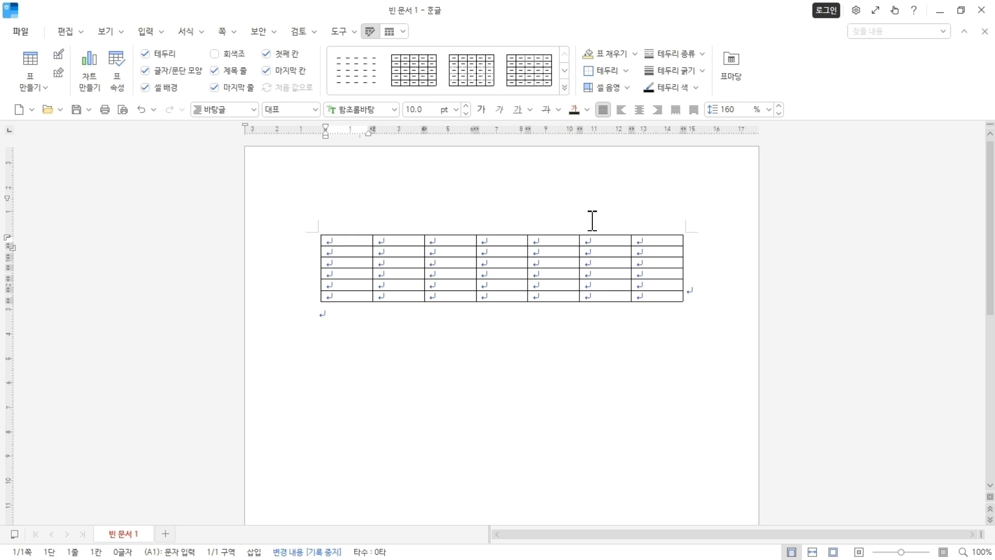
Step: Format all cells of the table with the 한컴 윤고딕 230 font at 16 pt and centre alignment
key("Hangul")
left_click(356, 239)
key("F5")
key("F5")
key("F5")
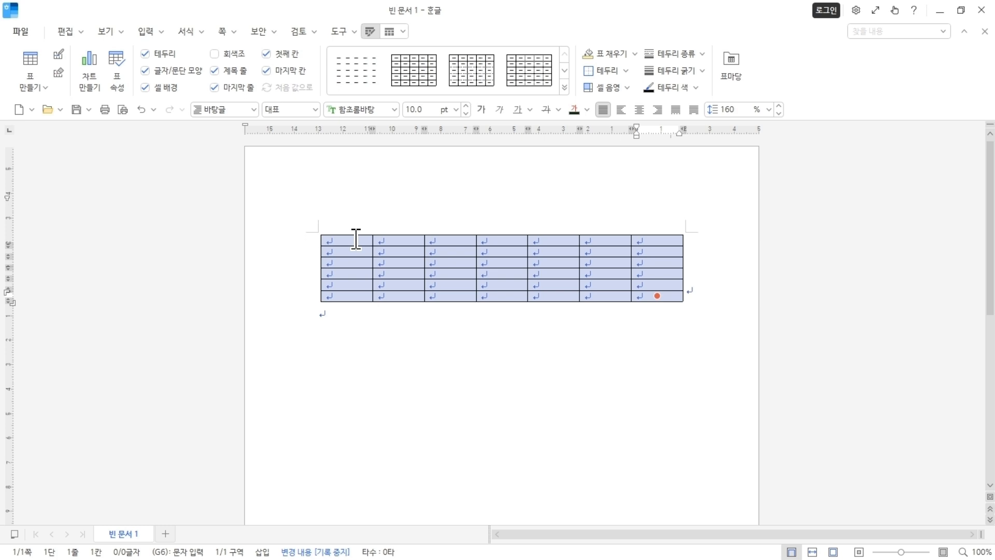
left_click(395, 111)
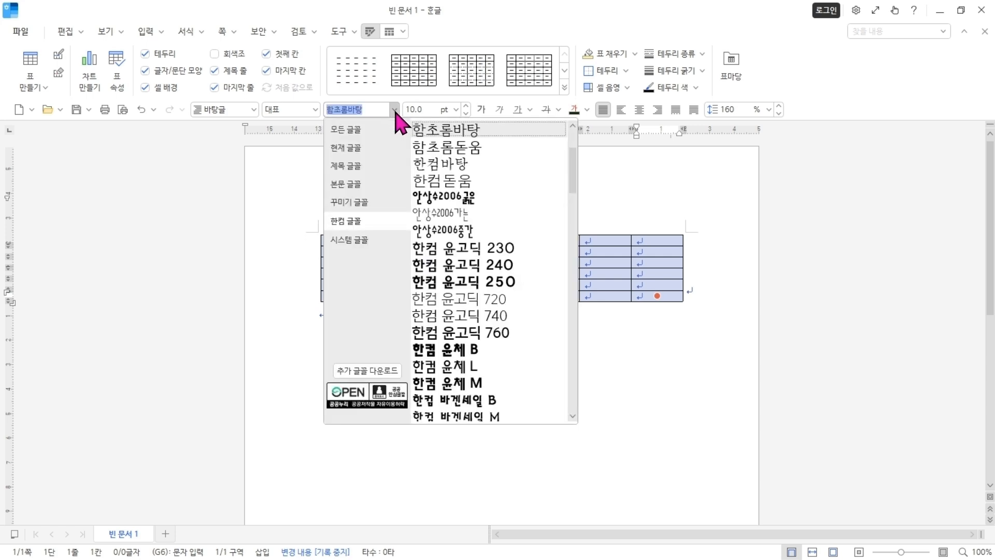
left_click(517, 248)
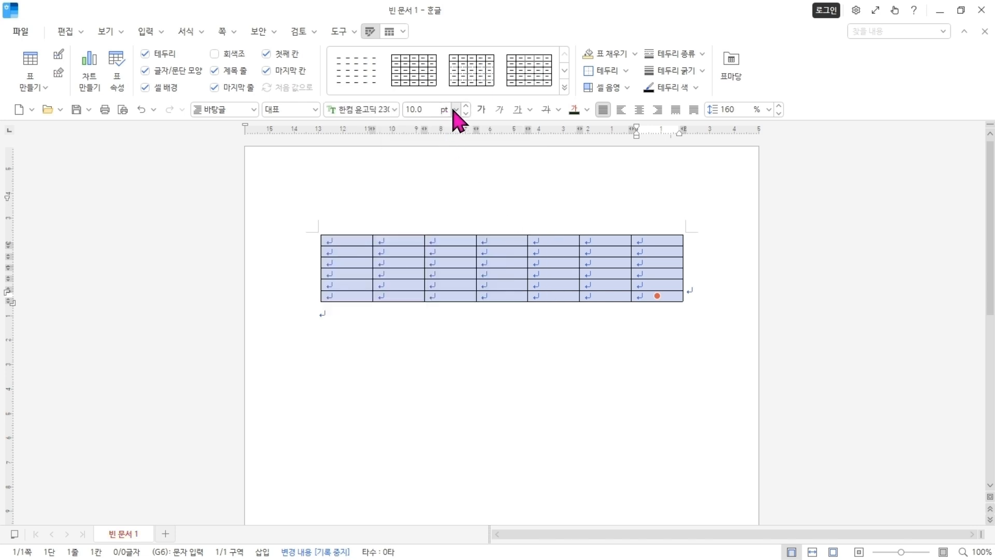
left_click(456, 110)
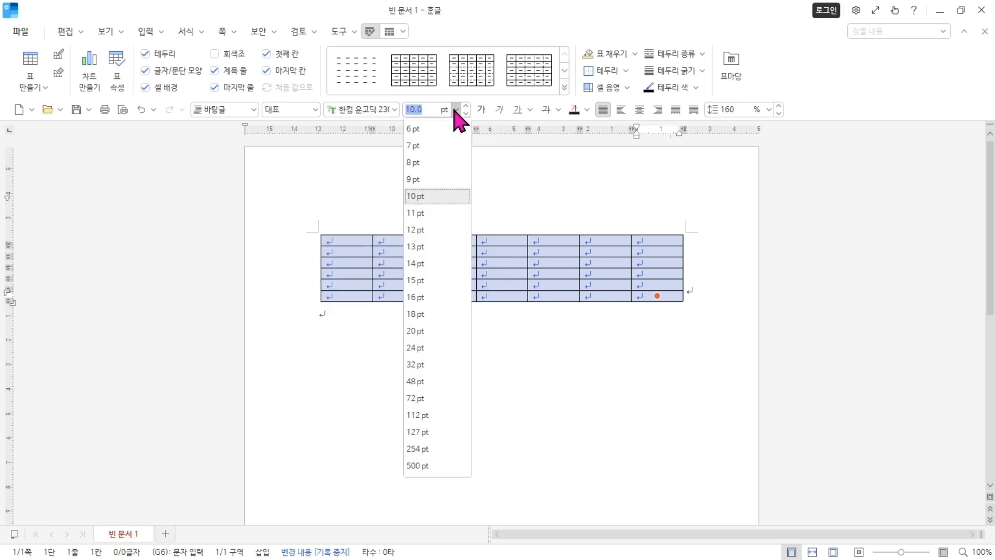
left_click(418, 297)
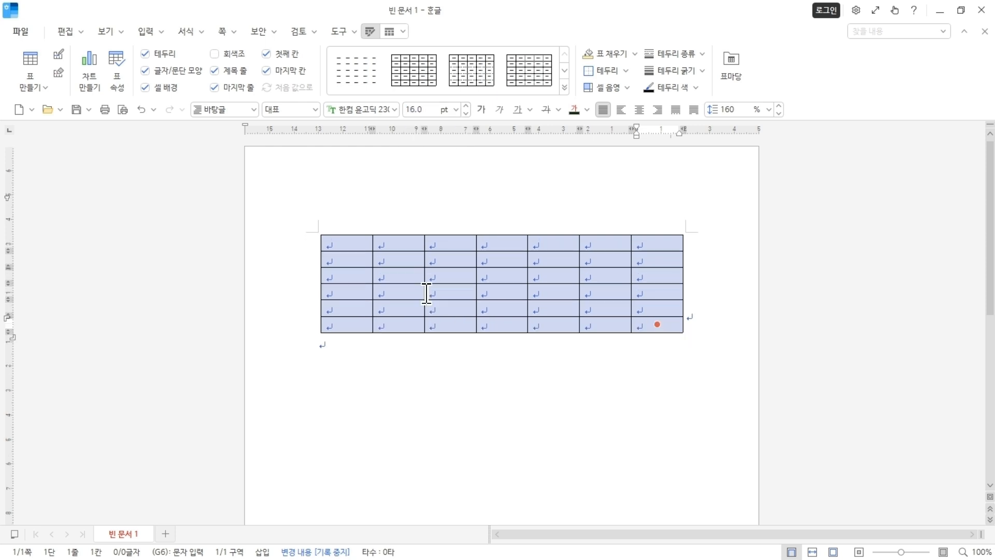
left_click(641, 110)
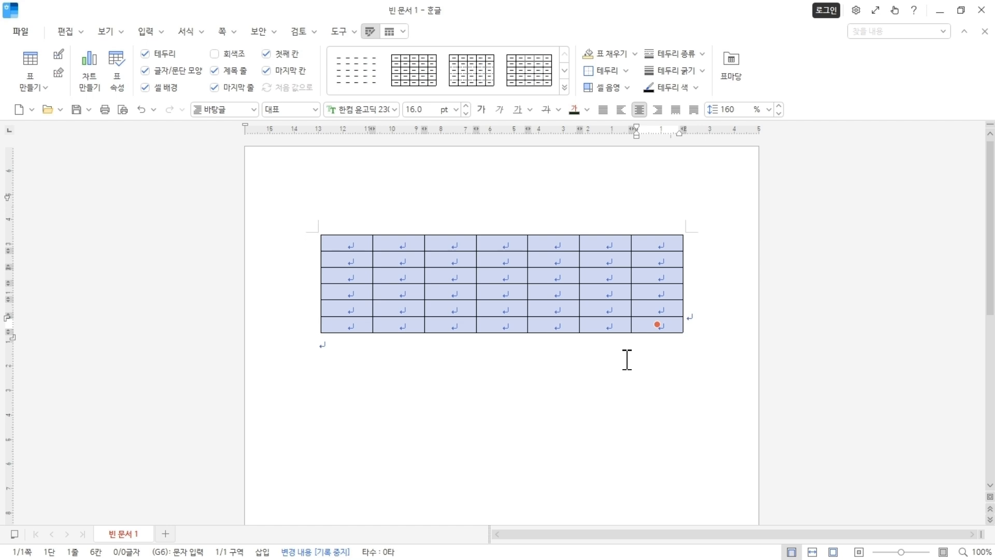
key("Escape")
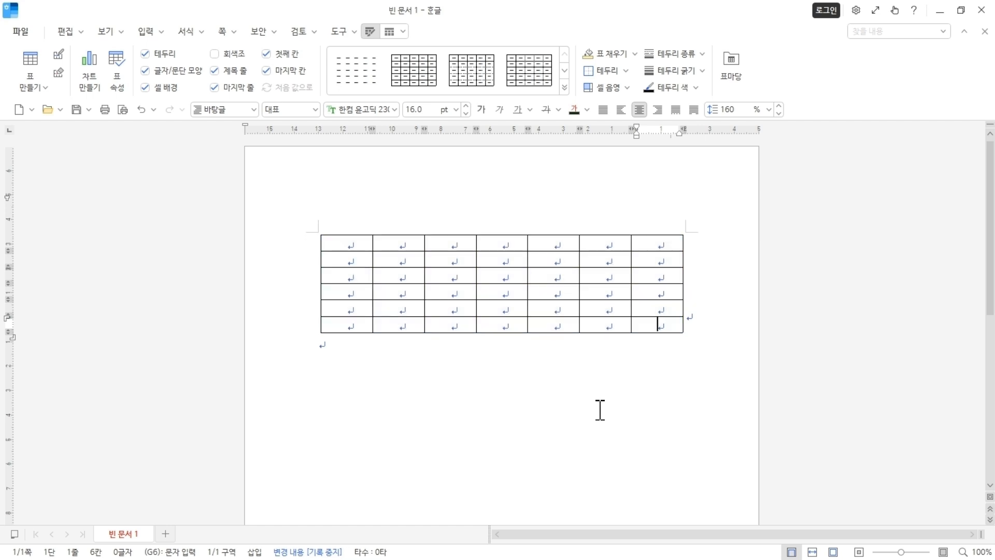
Step: Enter 일 in the first cell of the table's first row
scroll(600, 409, "up", 2, "ctrl")
scroll(600, 409, "up", 1, "ctrl")
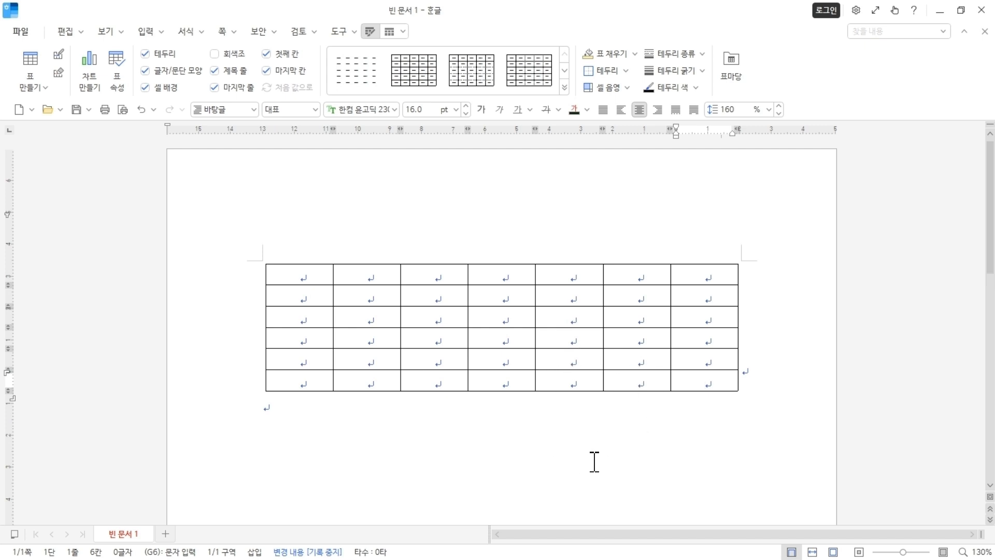
key("Hangul")
scroll(288, 294, "up", 2, "ctrl")
left_click(289, 293)
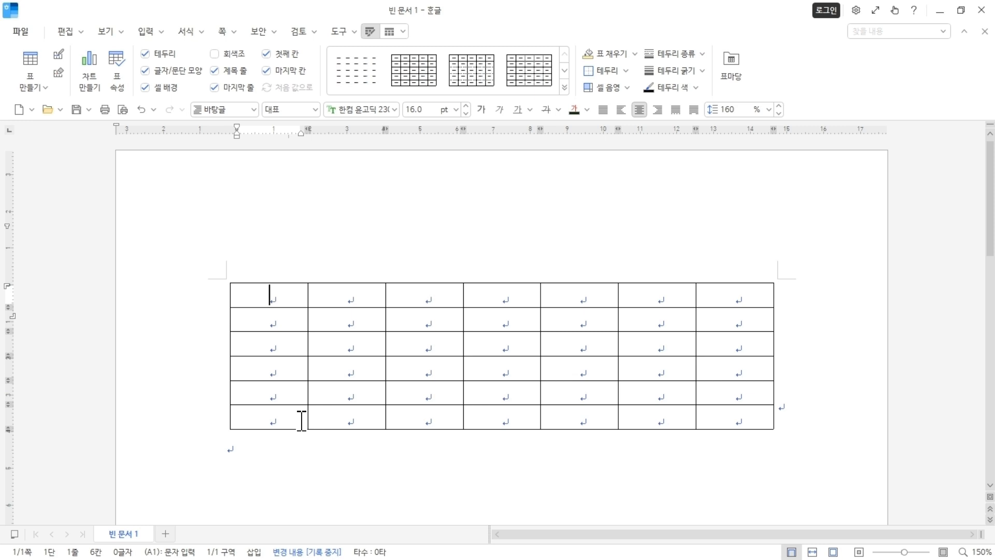
key("Hangul")
type("dl")
key("BackSpace")
key("BackSpace")
type("일")
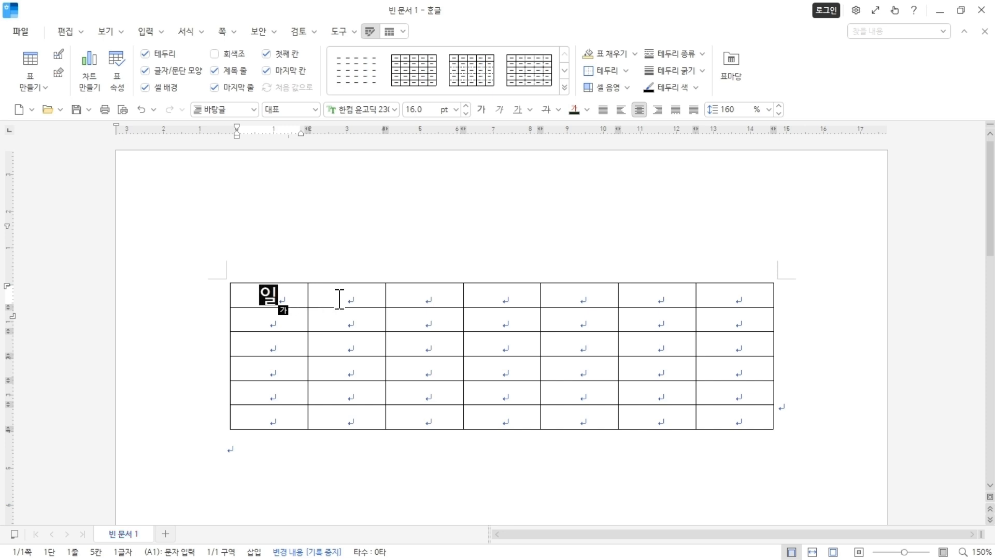
left_click(289, 296)
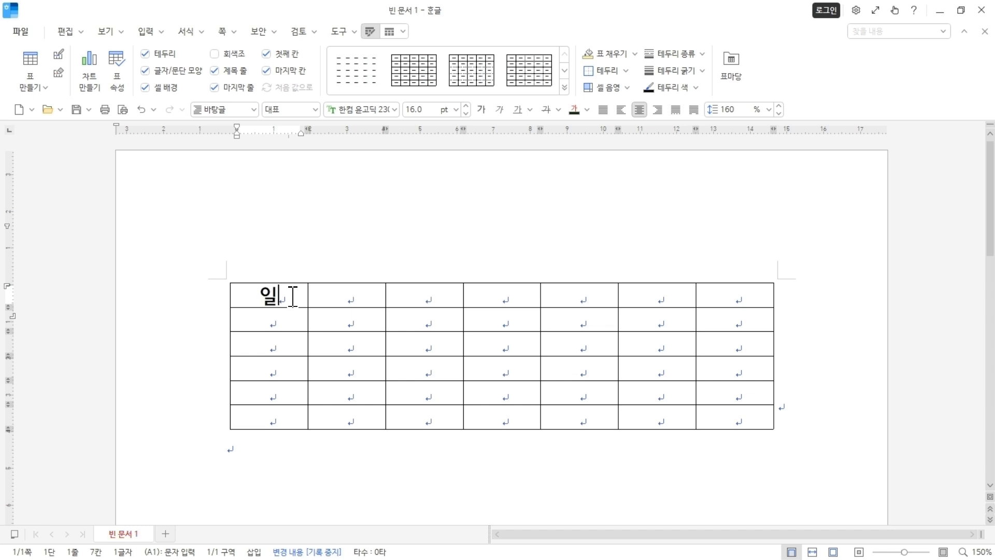
Step: Fill the table's first row with the built-in auto-fill list 일,월,화,수,목,금,토
left_click_drag(291, 295, 737, 296)
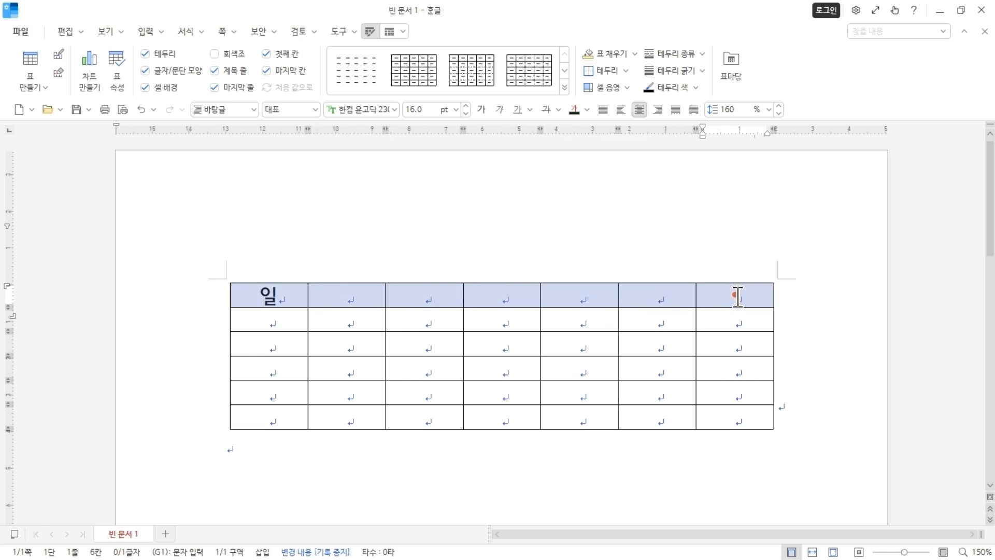
left_click(390, 32)
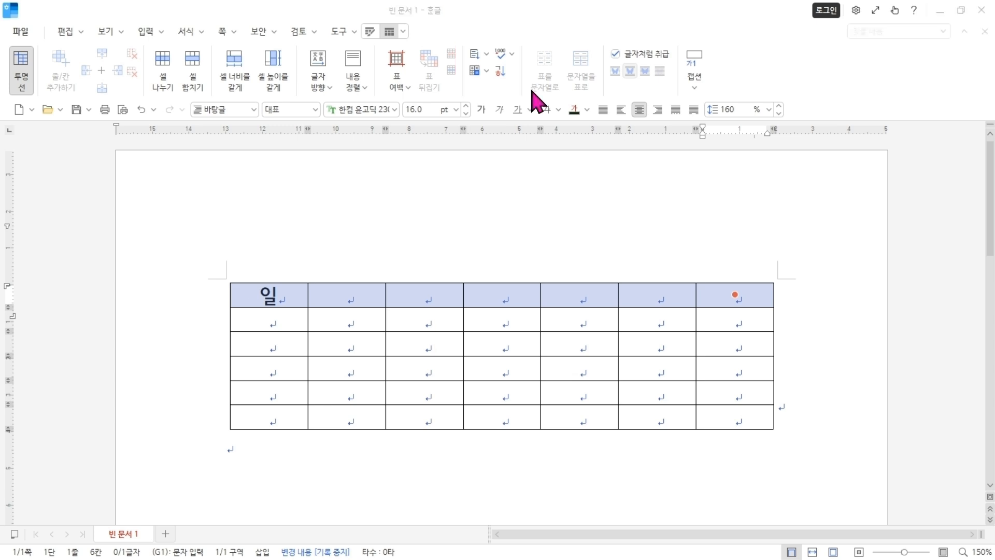
left_click(487, 54)
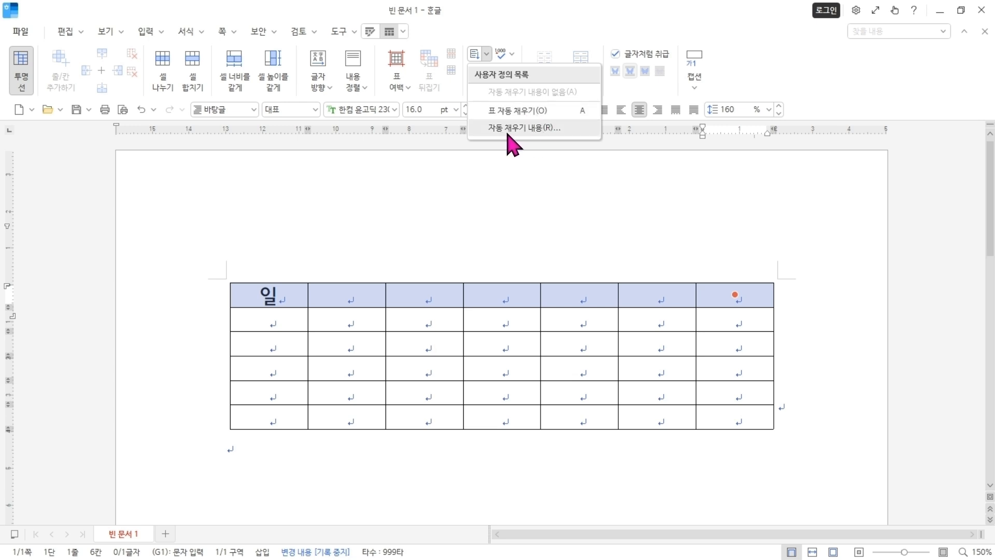
left_click(537, 135)
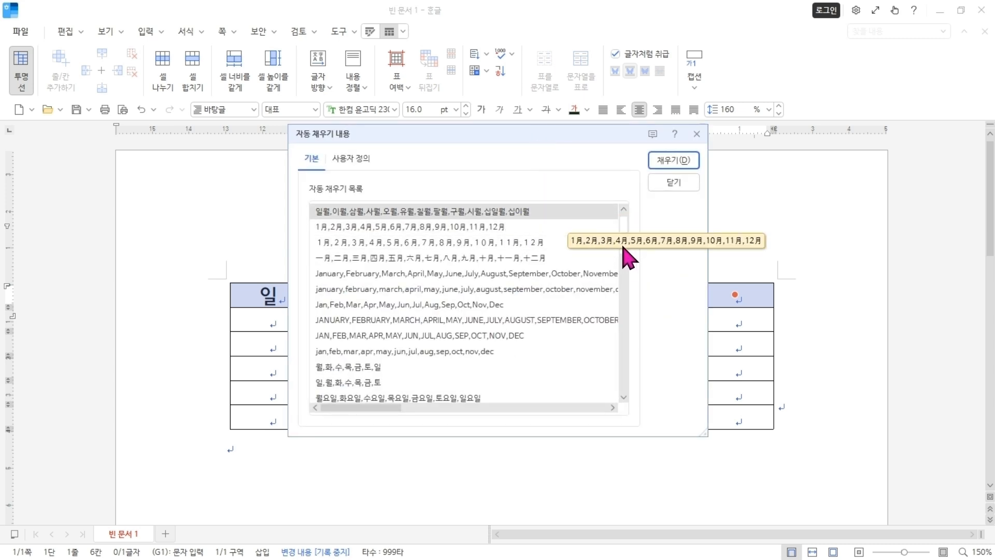
scroll(622, 250, "down", 1)
left_click_drag(622, 250, 617, 282)
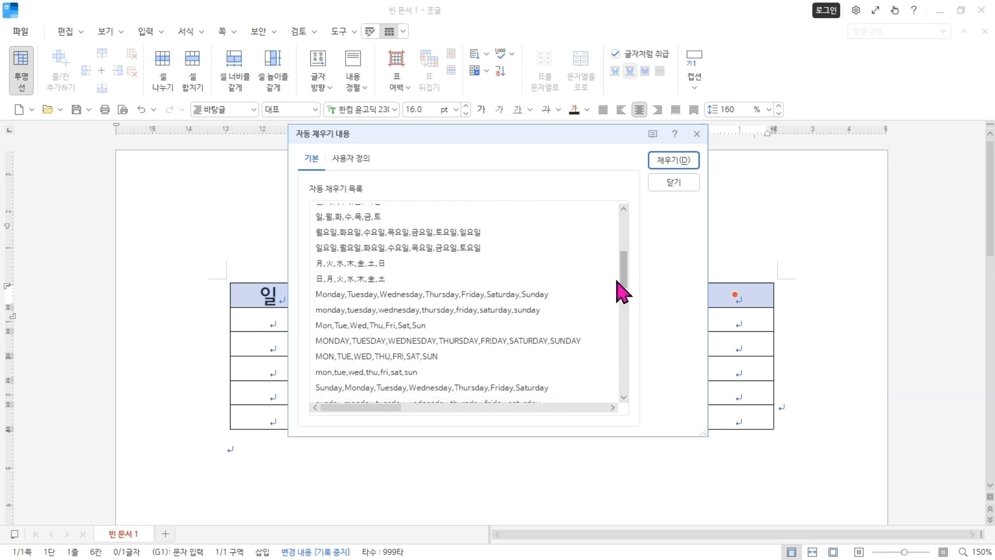
left_click_drag(617, 282, 619, 253)
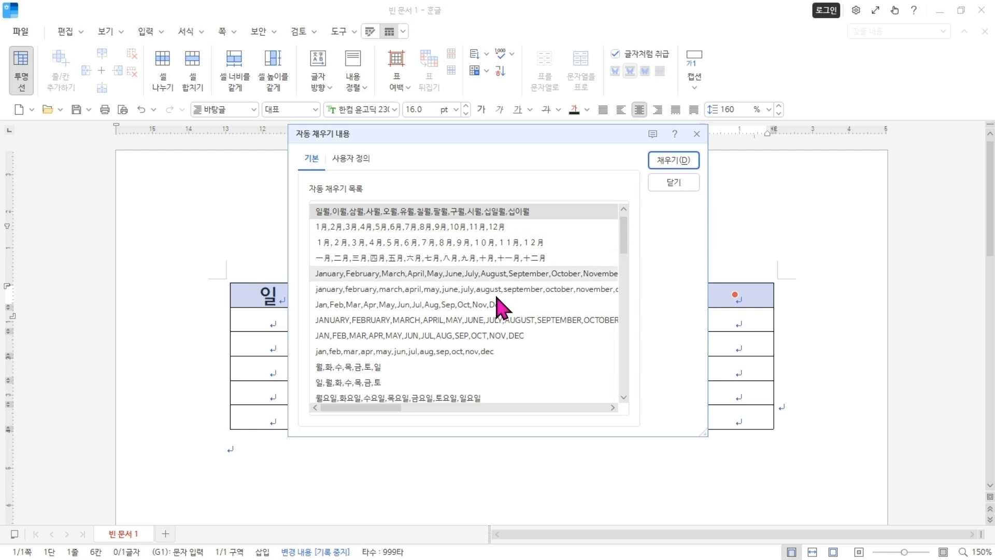
left_click(358, 384)
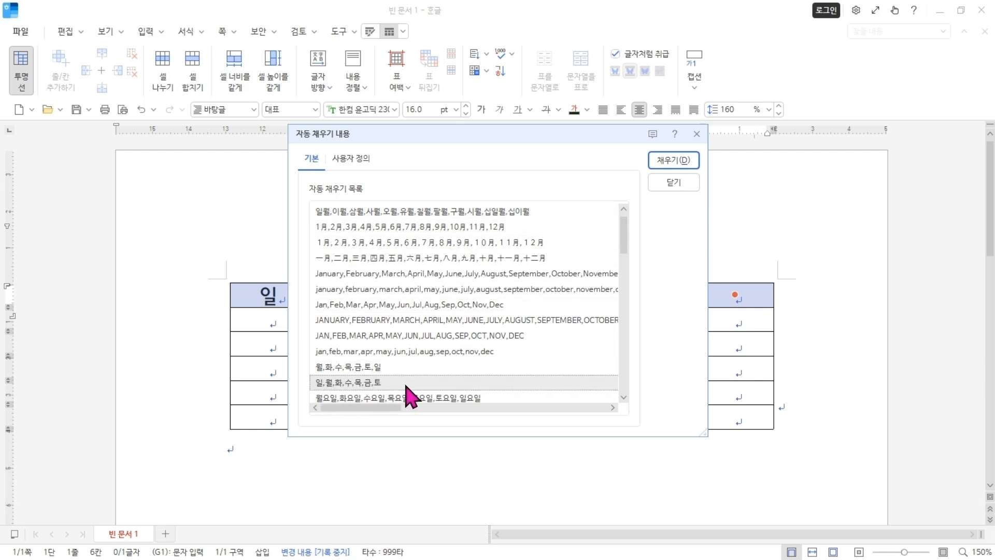
left_click(674, 168)
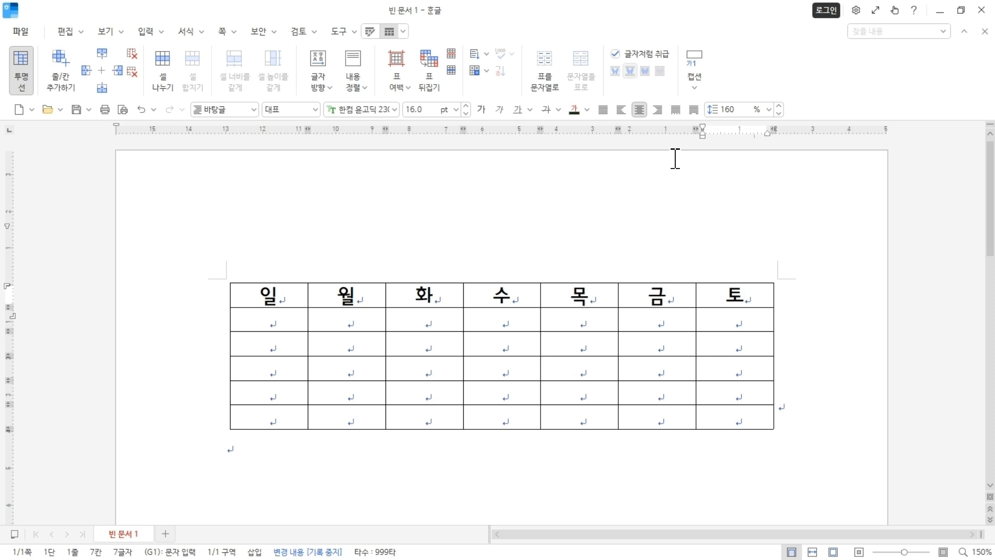
Step: Undo the weekday list fill so that only 일 remains in the first row
key("Hangul")
key("ctrl+z")
key("ctrl+z")
key("ctrl+z")
key("ctrl+z")
key("ctrl+z")
key("ctrl+z")
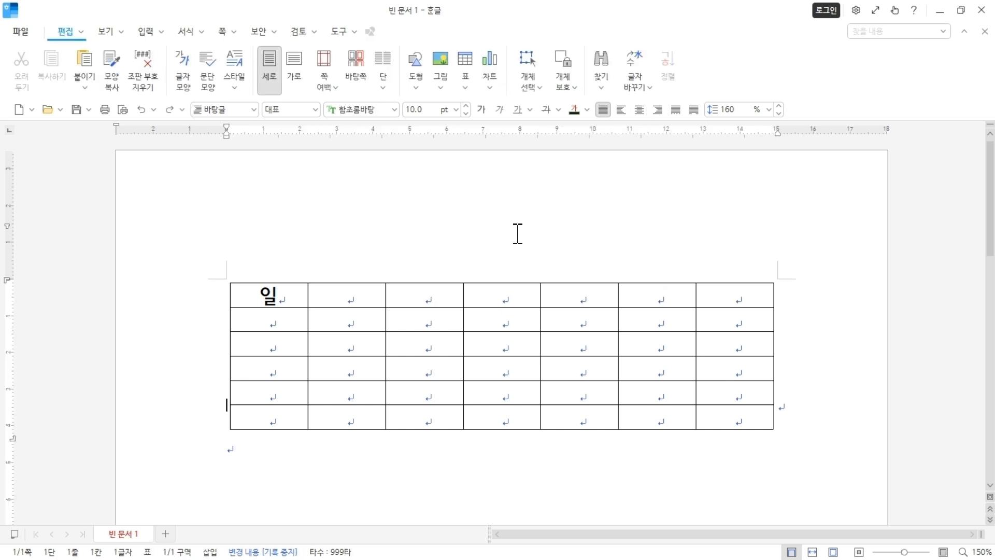
Step: Try to auto-fill the whole first row from the single 일 cell
left_click(291, 296)
left_click_drag(292, 296, 730, 294)
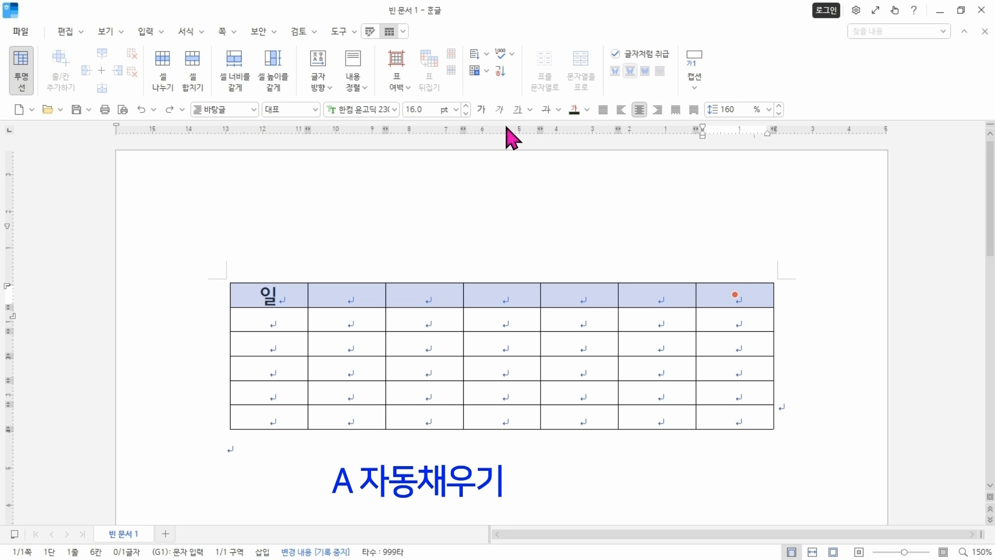
key("a")
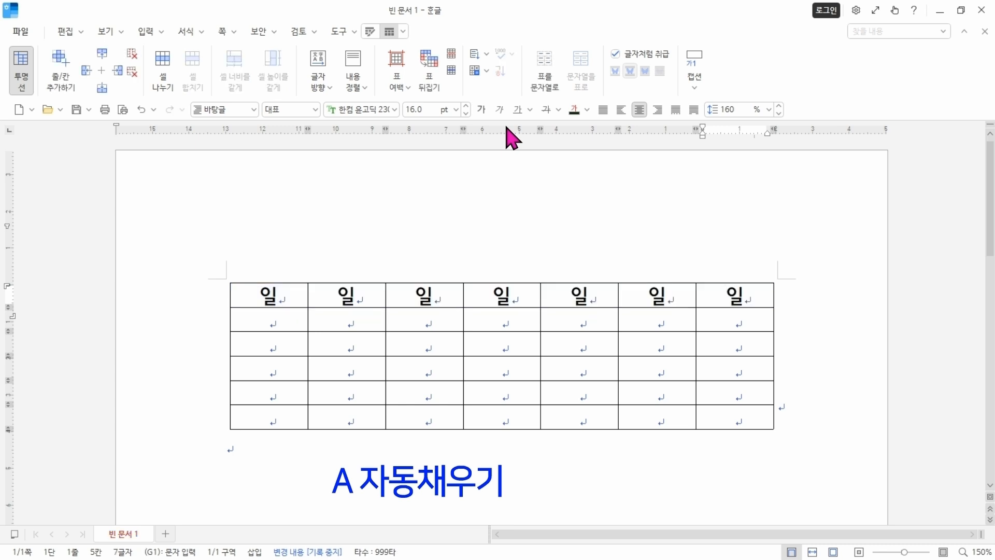
key("Hangul")
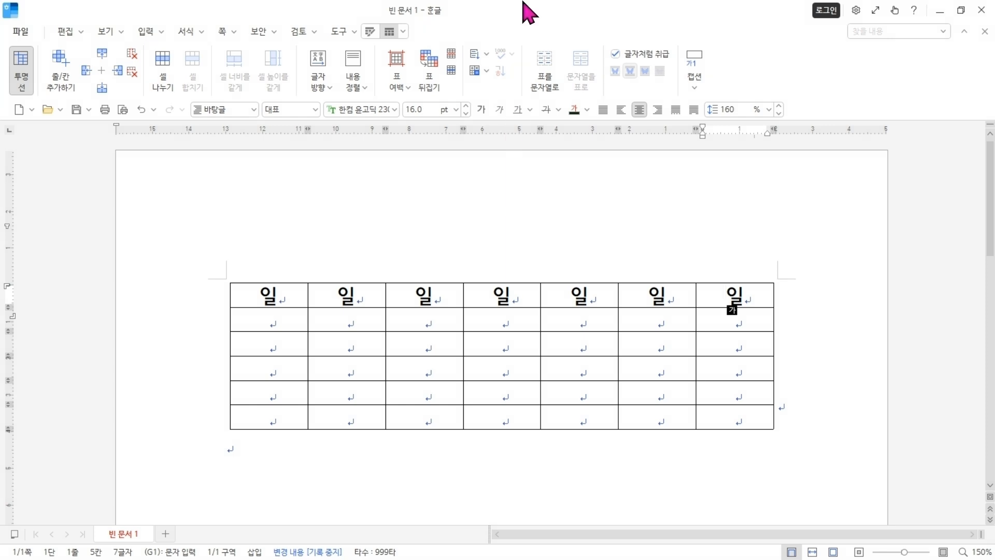
left_click(487, 55)
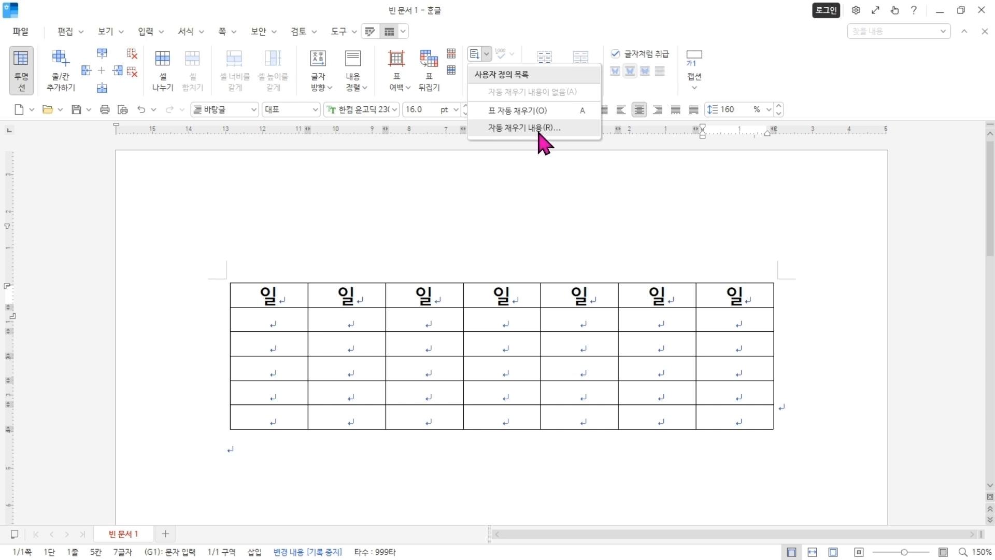
left_click(574, 209)
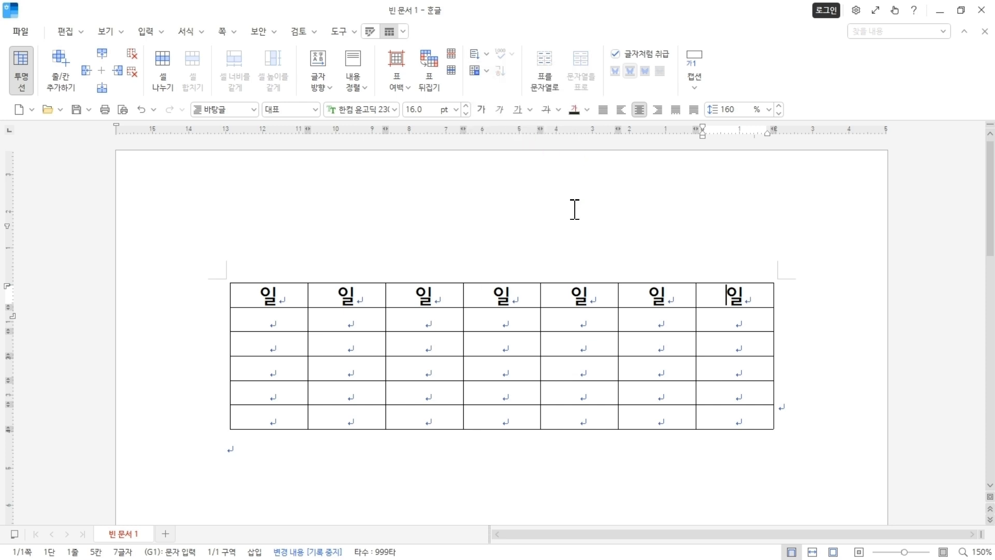
Step: Delete the contents of the six first-row cells after the first 일 cell
left_click(295, 299)
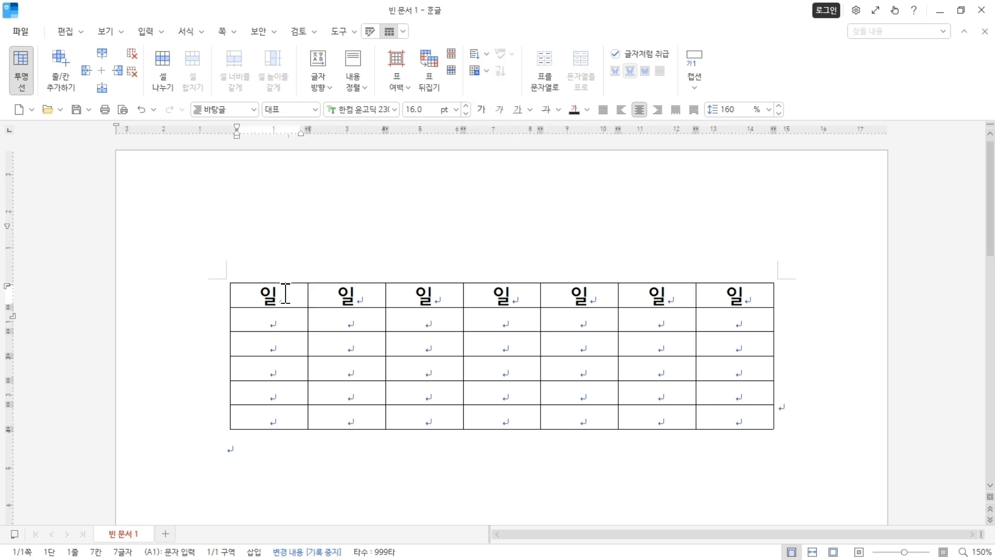
left_click(366, 297)
left_click_drag(366, 297, 724, 297)
key("Delete")
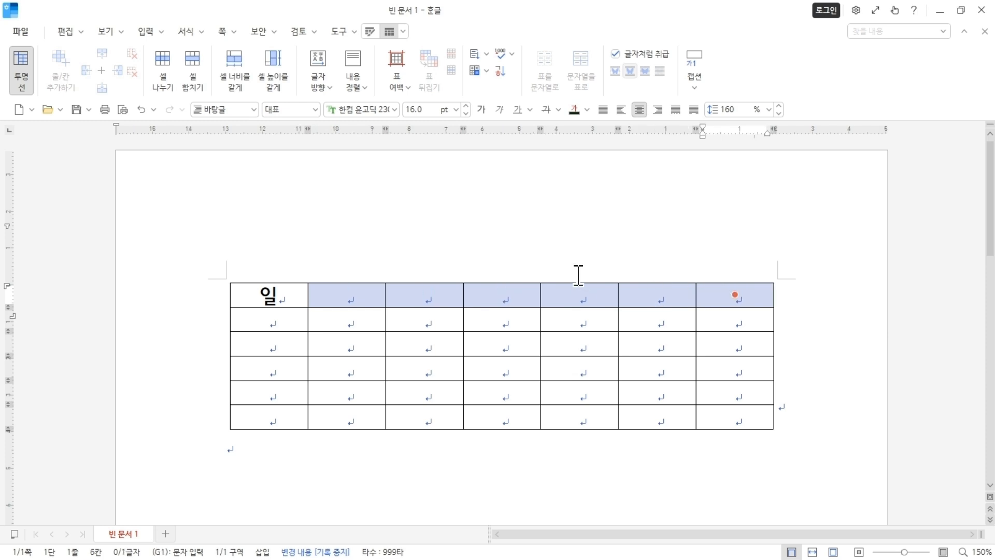
Step: Enter 월 in the second cell of the first row and auto-fill the row with the weekdays from 일 and 월
left_click(365, 297)
left_click(365, 294)
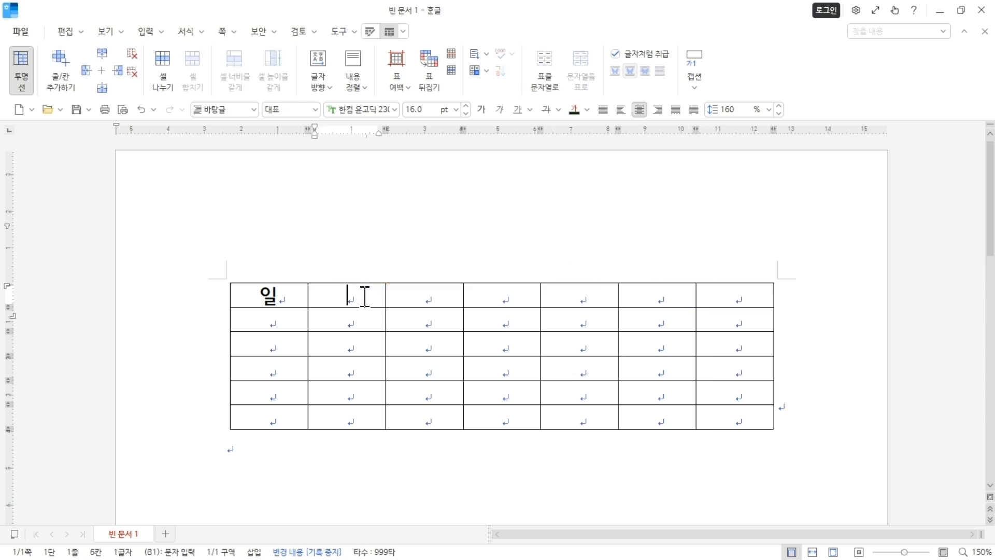
type("ㅇㅝㄹ")
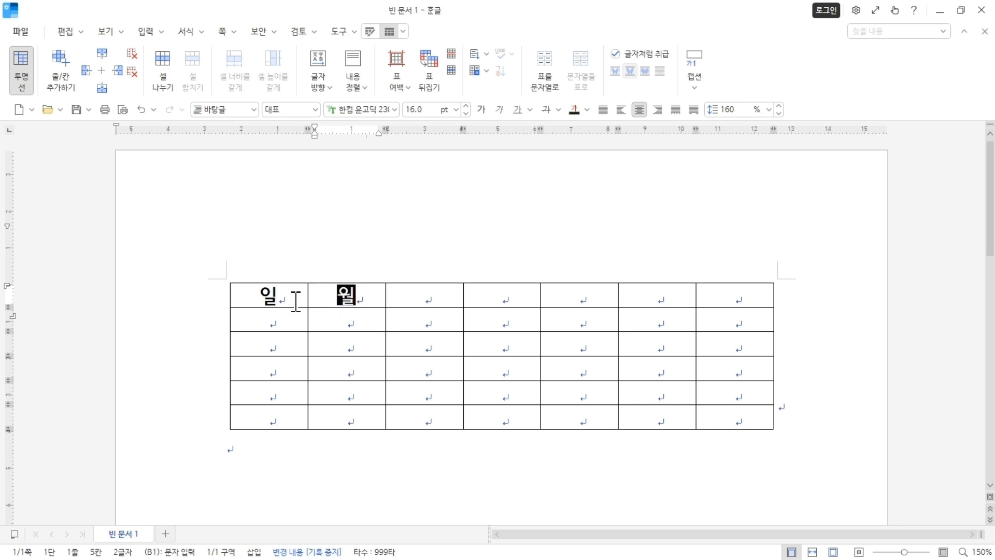
mouse_move(278, 295)
left_mouse_down()
mouse_move(737, 297)
mouse_move(303, 305)
mouse_move(272, 293)
mouse_move(722, 296)
left_mouse_up()
key("a")
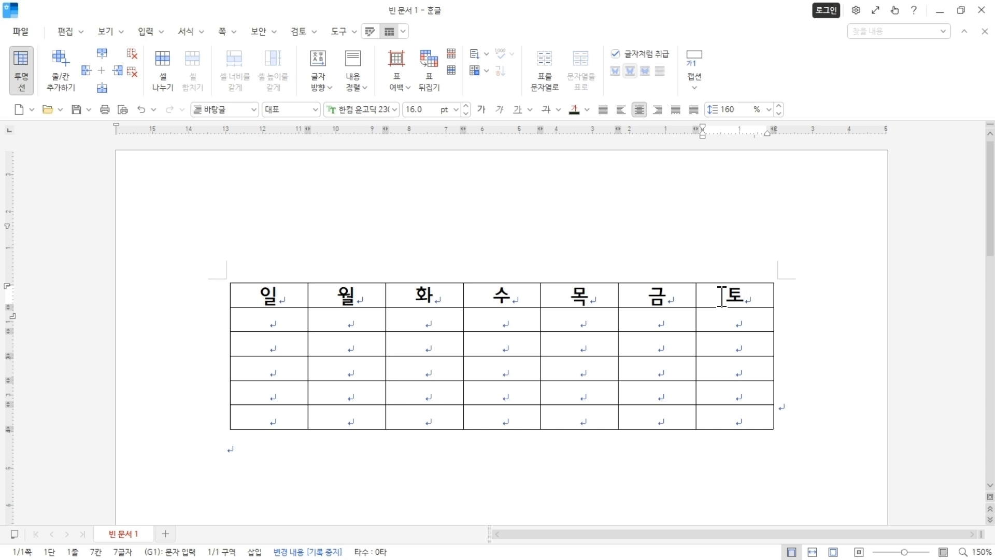
Step: Enter 1 and 2 in the cells below 일 and 월, and auto-fill all cells under the weekday headings with consecutive numbers
key("Hangul")
left_click(282, 320)
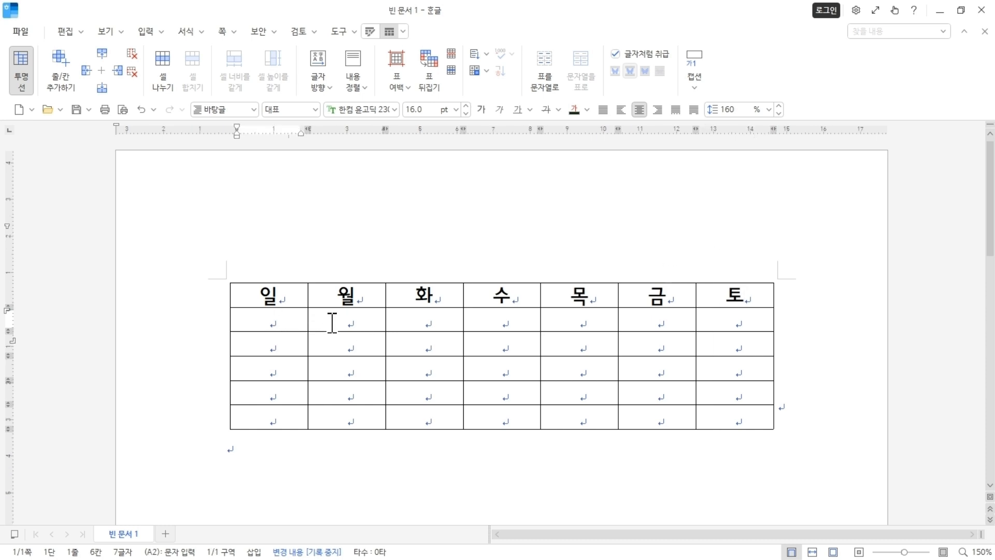
type("1")
left_click(353, 319)
type("2")
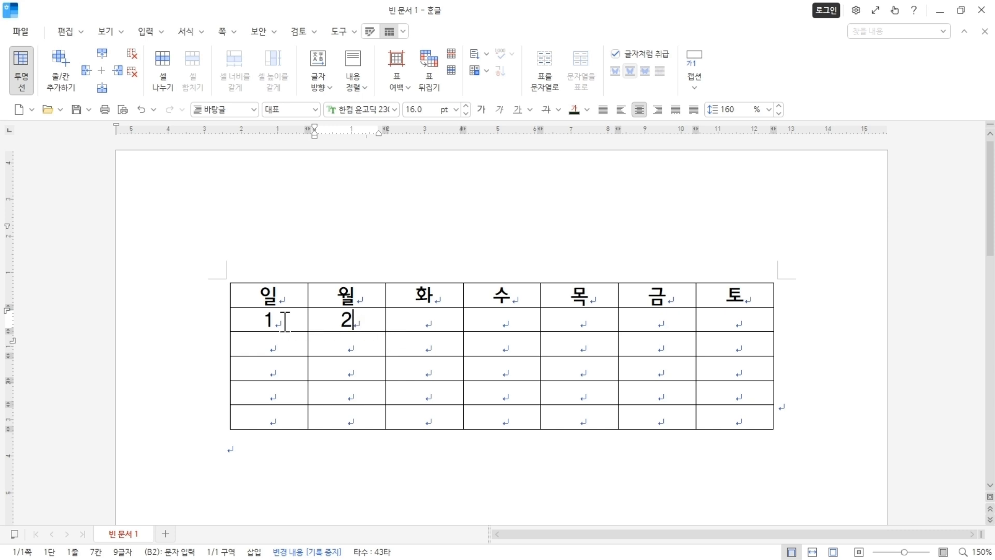
left_click_drag(285, 322, 743, 418)
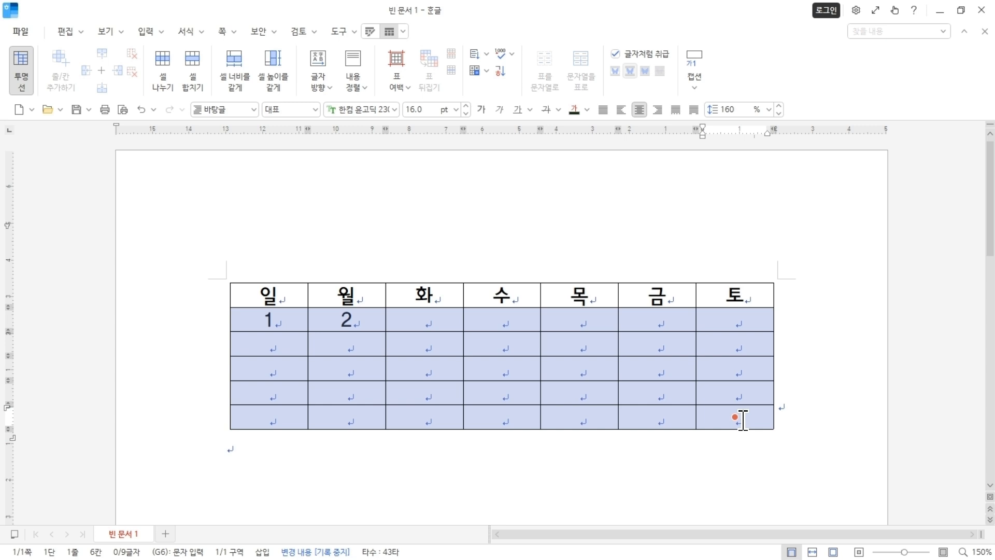
key("a")
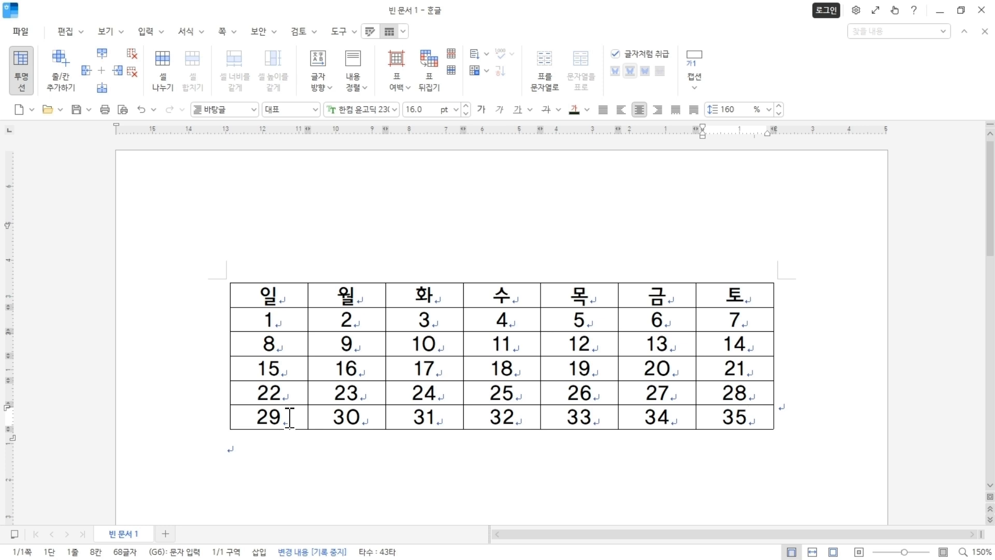
Step: Clear the contents of the last table row while keeping its cells, and undo the clearing
left_click_drag(289, 418, 739, 418)
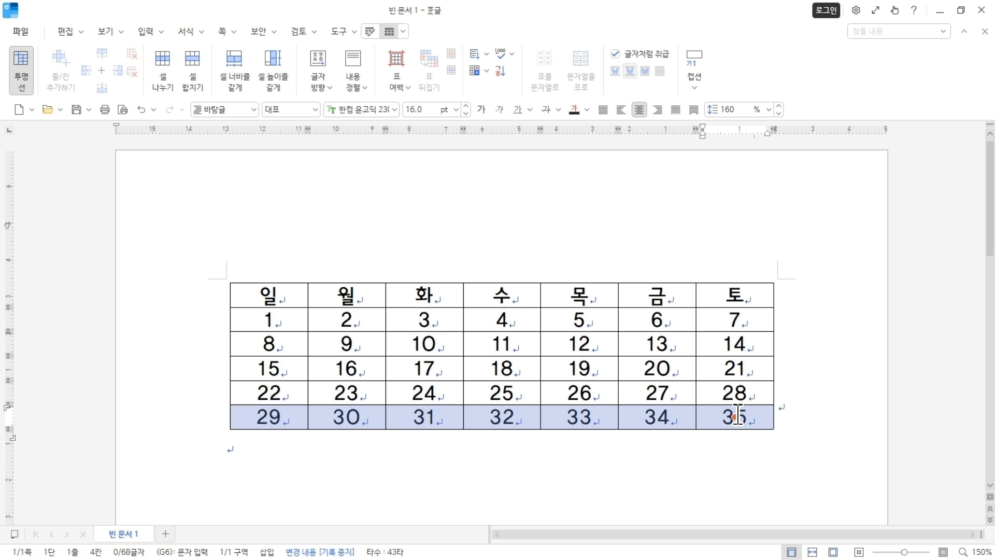
key("Delete")
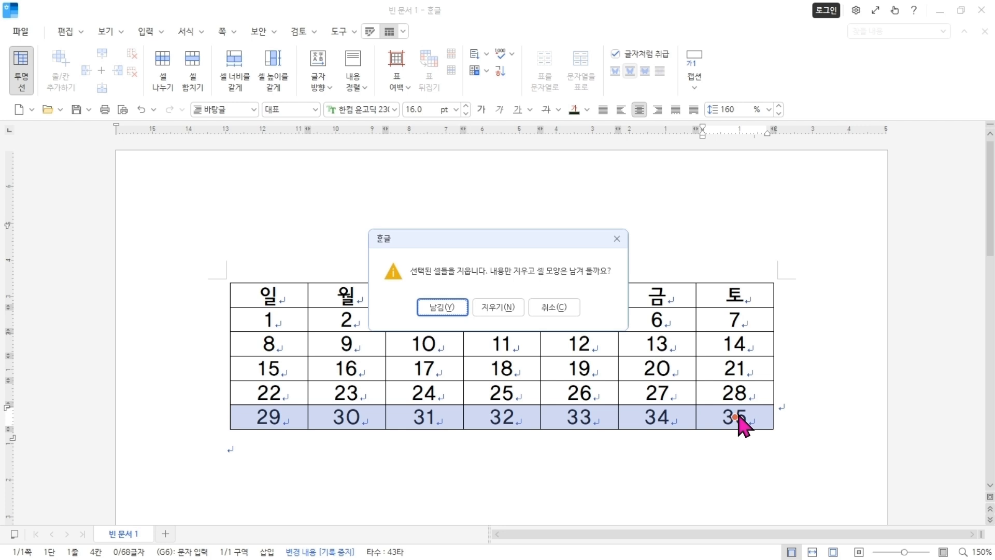
left_click(458, 311)
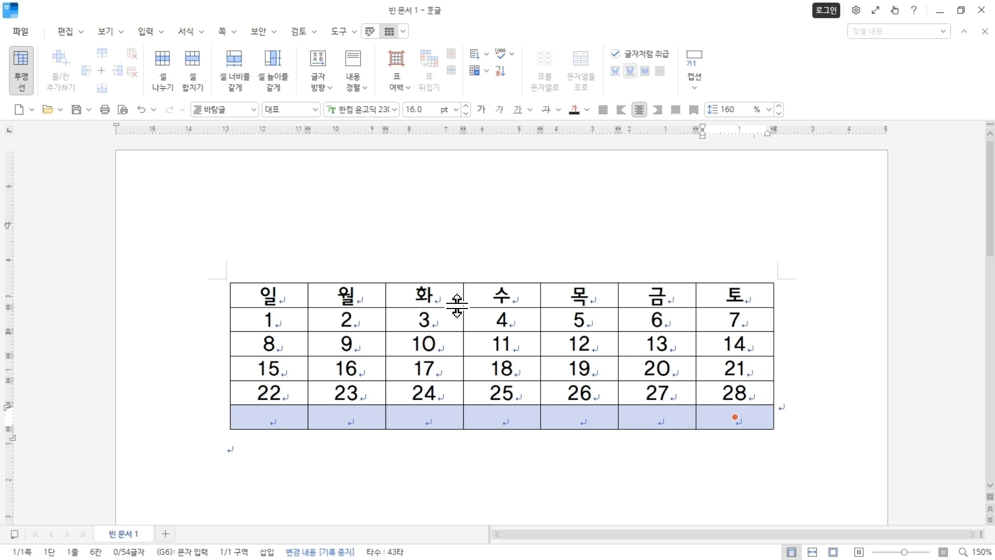
key("ctrl+z")
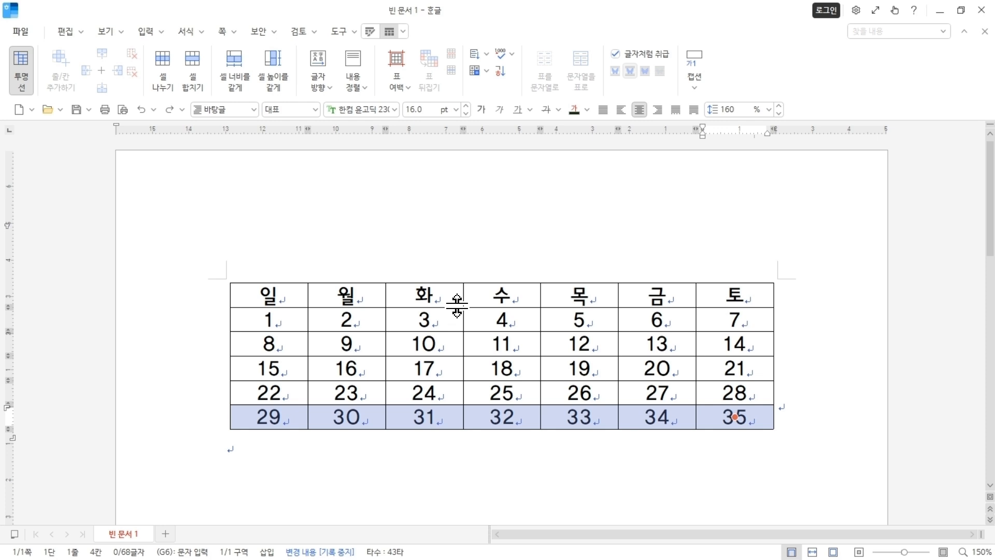
Step: Delete the selected last row of the table together with its cells
key("Delete")
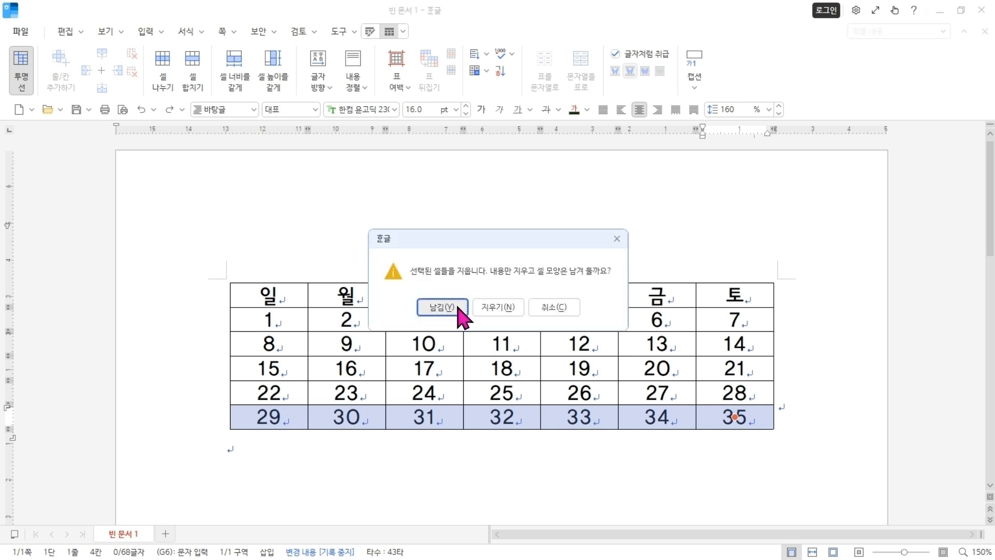
left_click(503, 307)
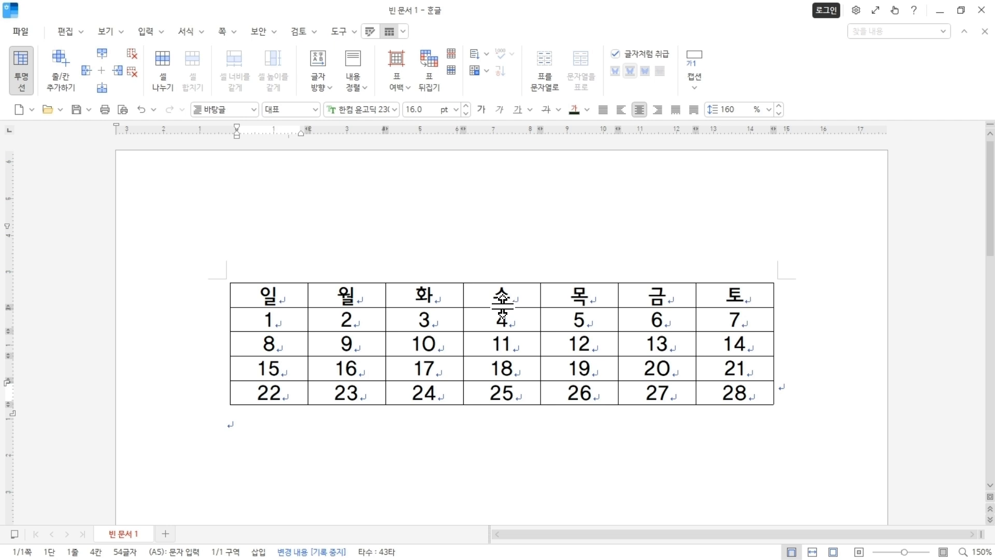
Step: Add one empty row above the weekday heading row of the table
left_click(295, 291)
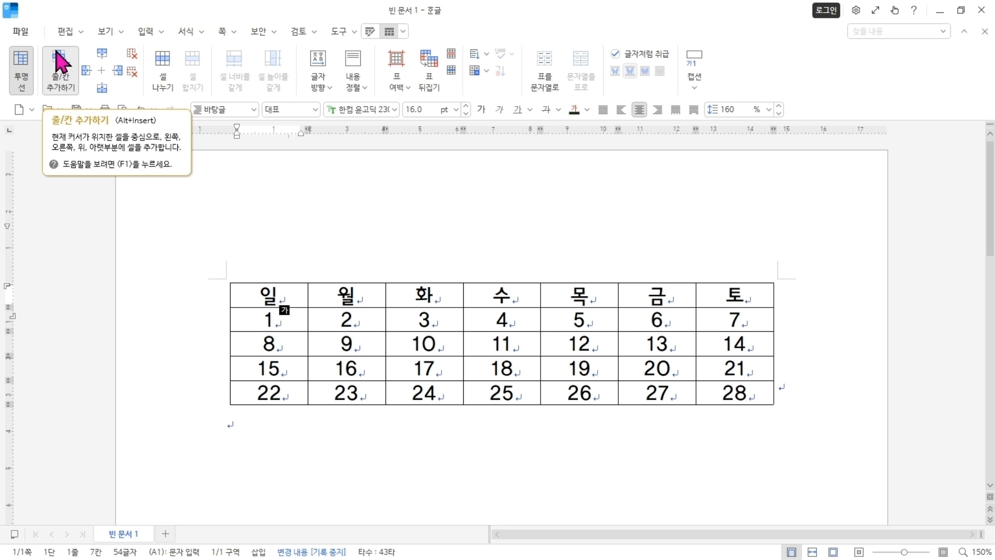
left_click(65, 87)
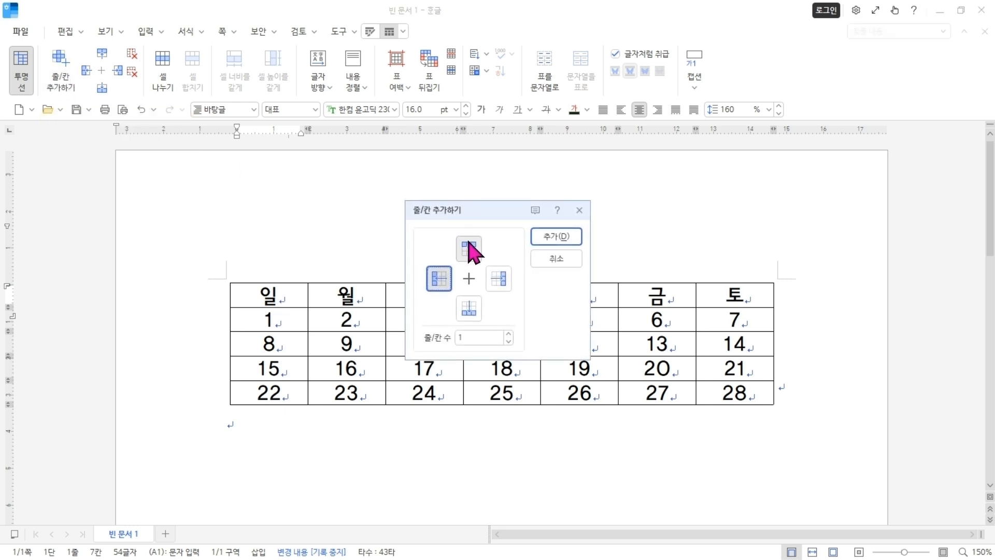
left_click(470, 243)
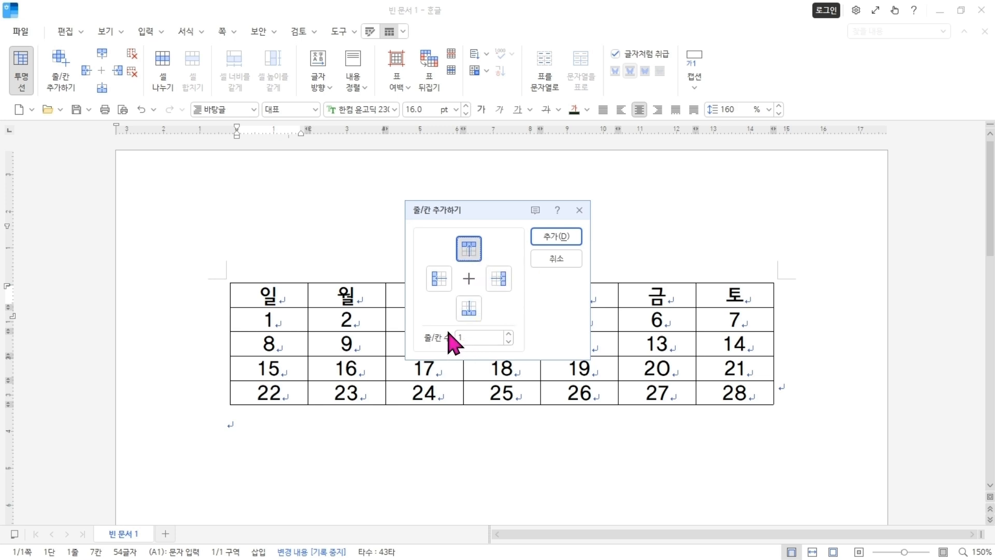
left_click(567, 236)
left_click(363, 466)
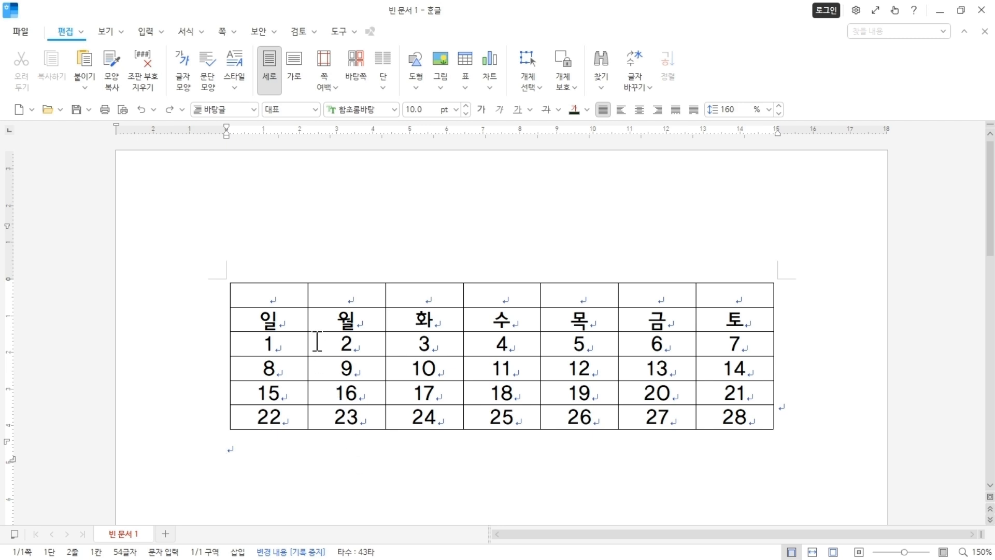
Step: Merge the first four cells of the empty top row into one cell and the remaining three into another
key("Hangul")
left_click(292, 293)
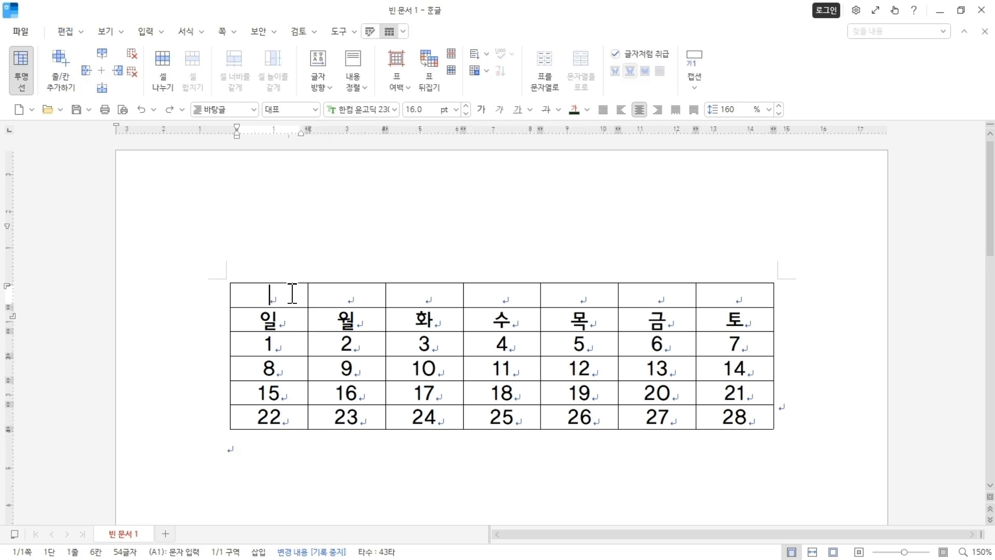
key("F5")
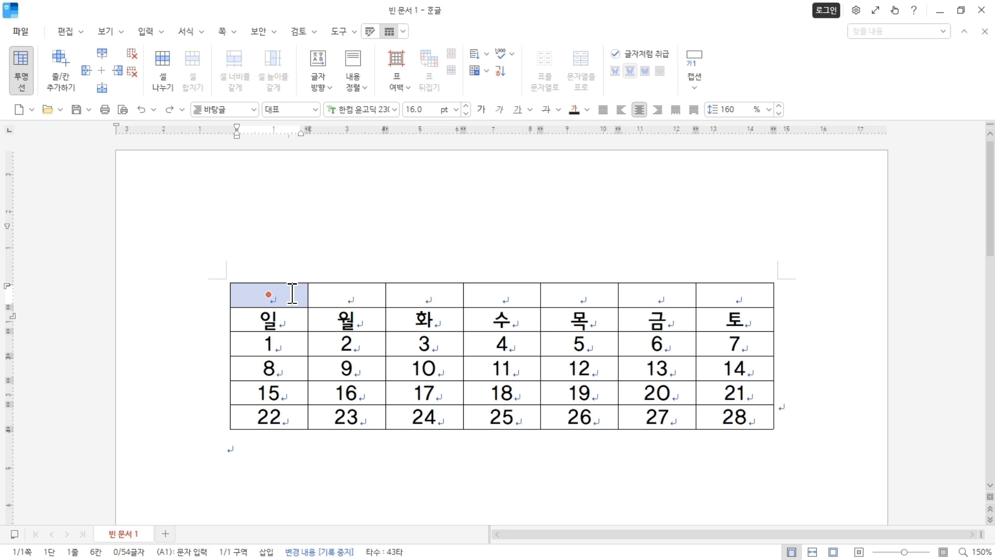
key("shift+Right")
key("shift+Right")
key("shift+Right")
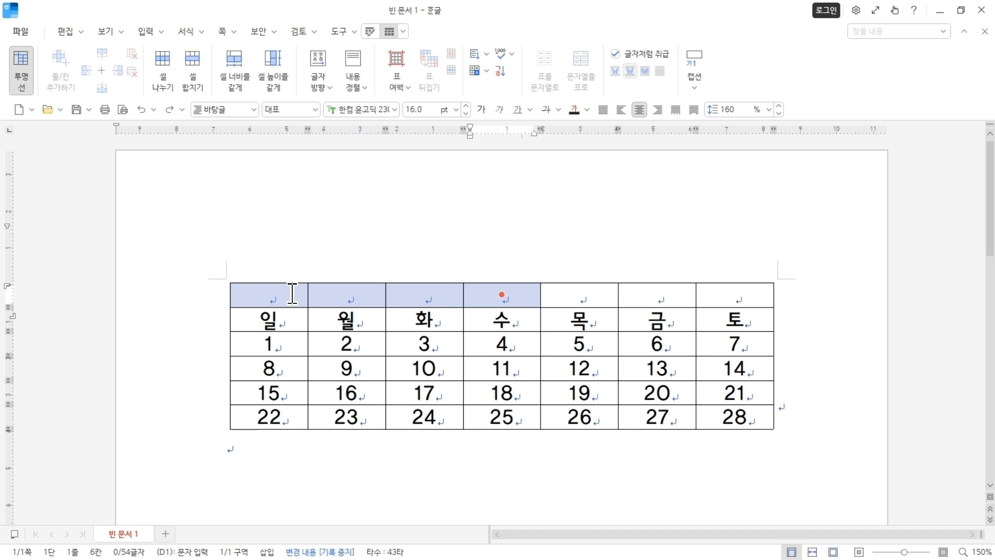
key("m")
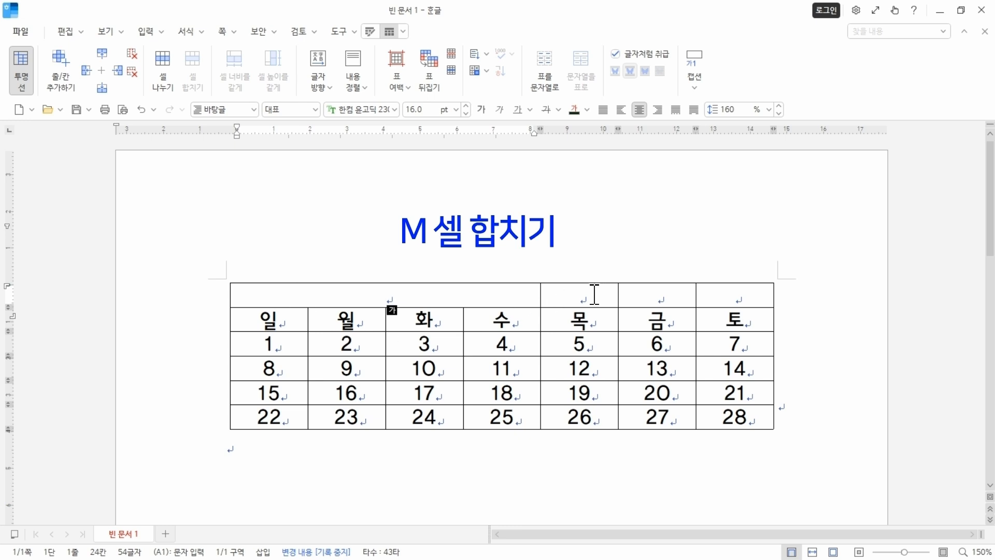
left_click_drag(595, 293, 760, 293)
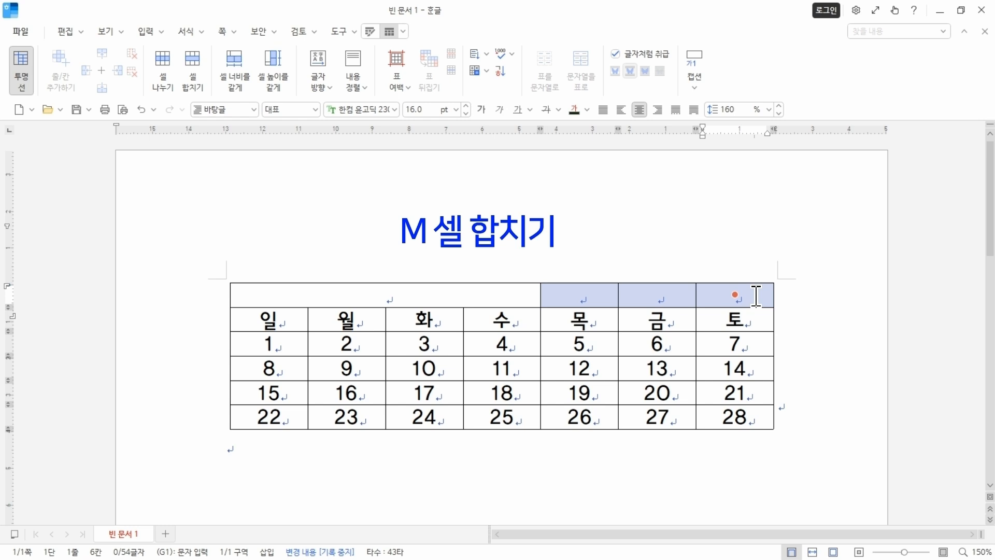
key("m")
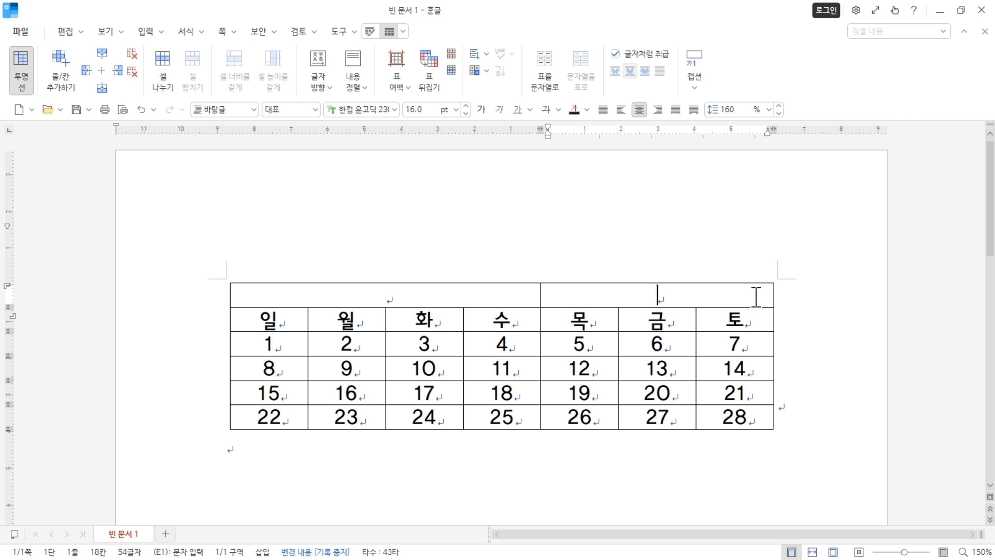
Step: Split the merged cell above 목, 금 and 토 into 2 rows with equal row heights
key("Hangul")
key("F5")
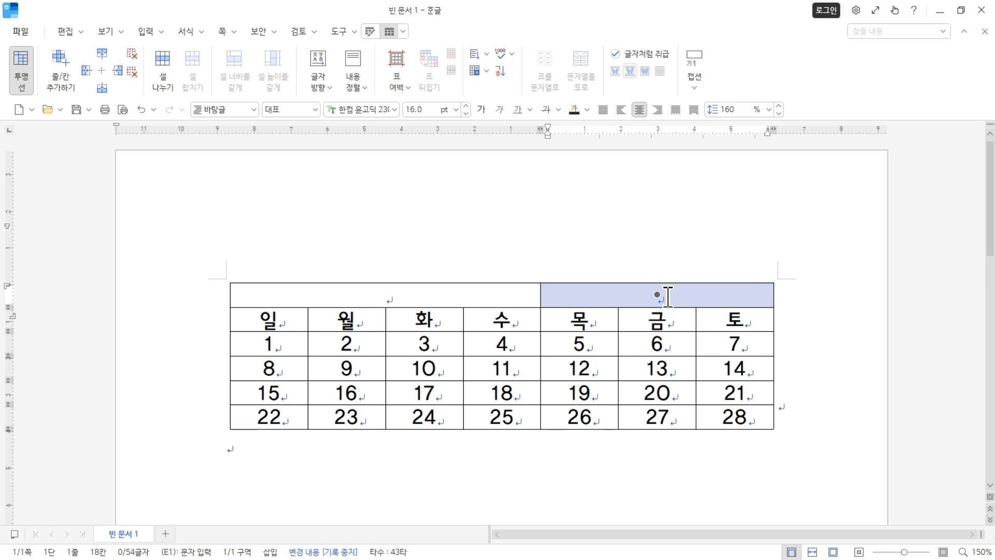
key("s")
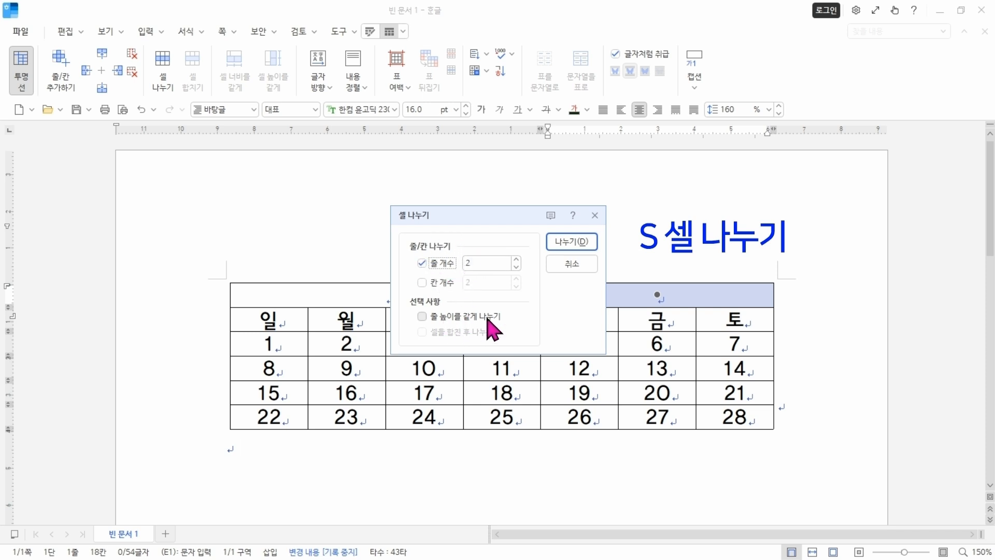
left_click(422, 316)
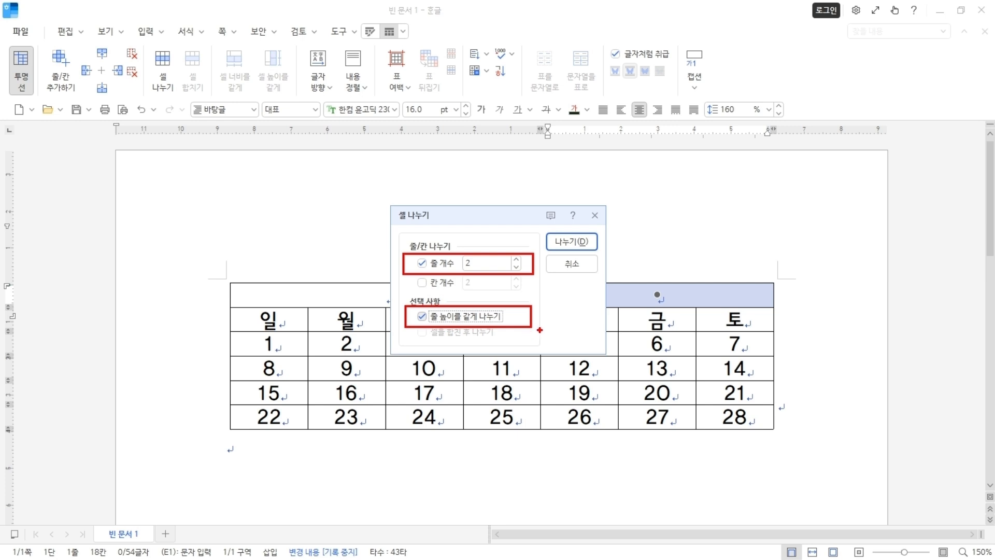
left_click(573, 241)
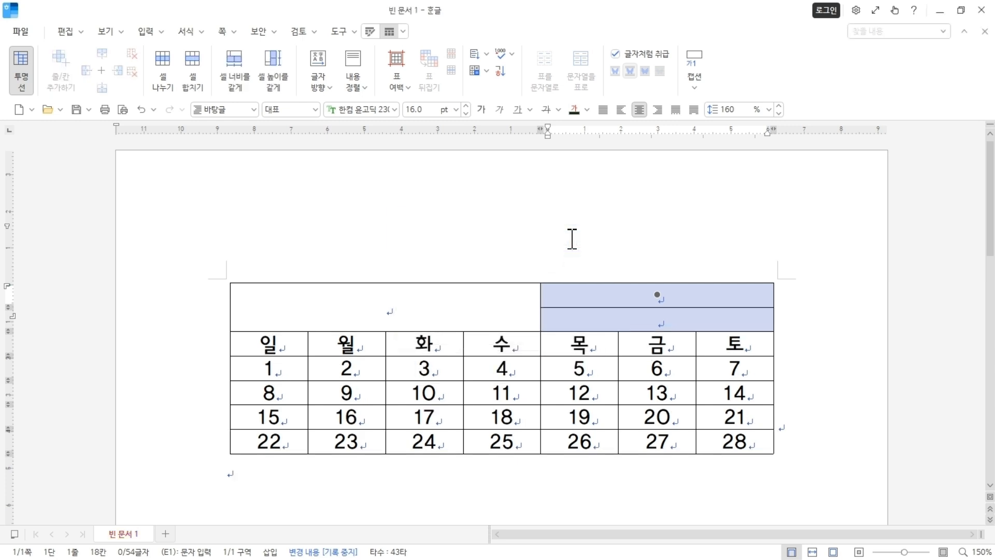
left_click(684, 292)
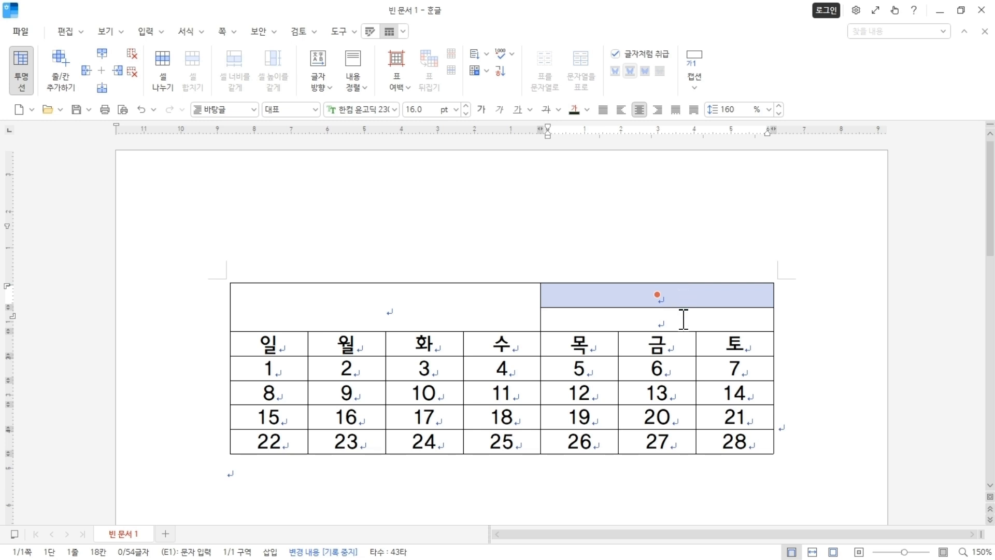
left_click(684, 318)
left_click(685, 291)
key("Escape")
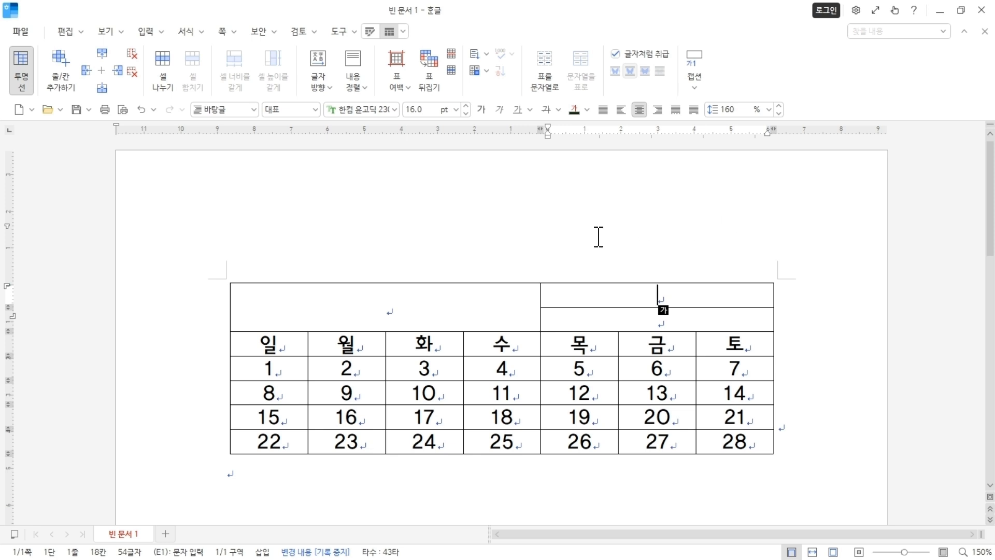
Step: Enter 2월 in the large merged cell and 이달의 행사 in the upper of the two split cells
left_click(476, 315)
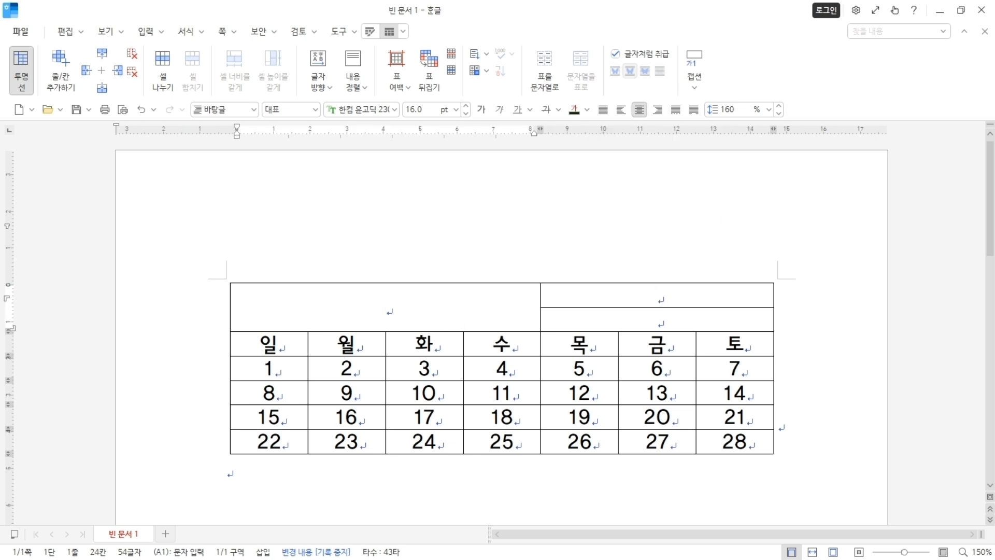
type("2워ㄹ")
left_click(692, 299)
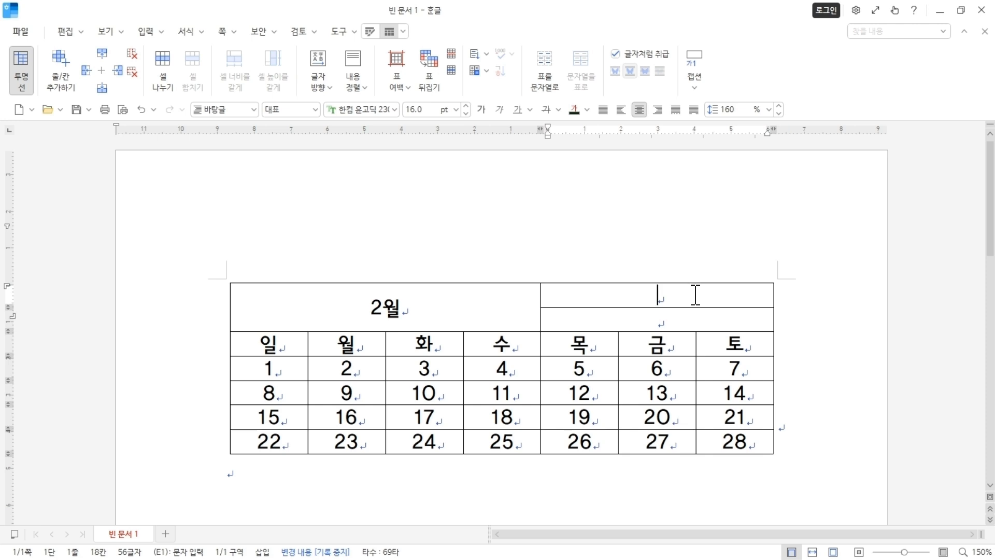
type("ㅇㅣ")
key("BackSpace")
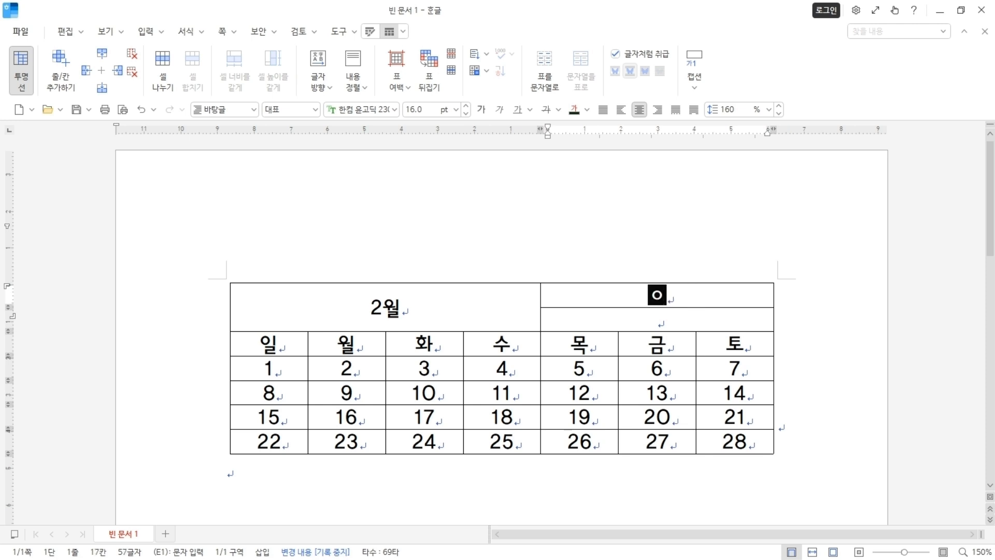
key("BackSpace")
type("아")
key("BackSpace")
key("BackSpace")
type("이달의 행ㅅ")
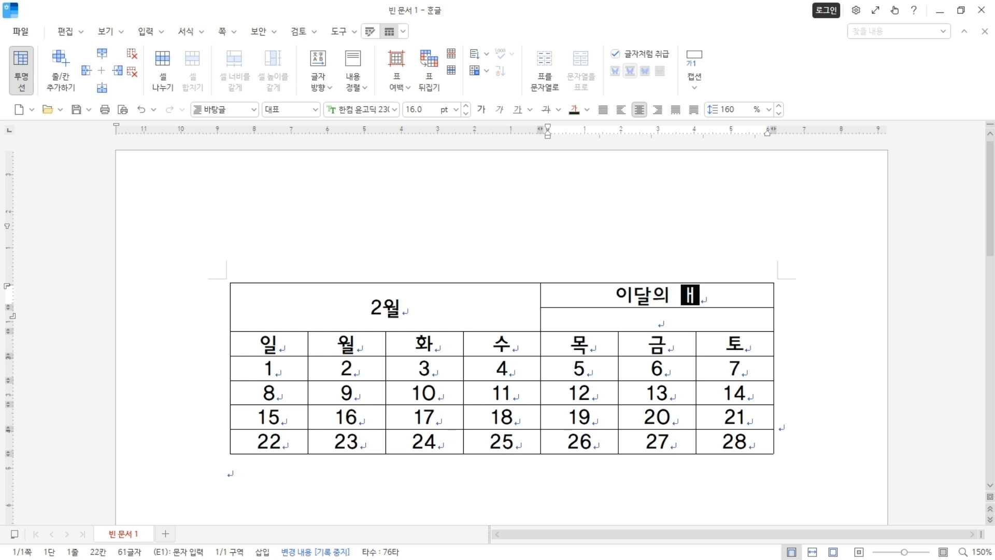
type("ㅏ")
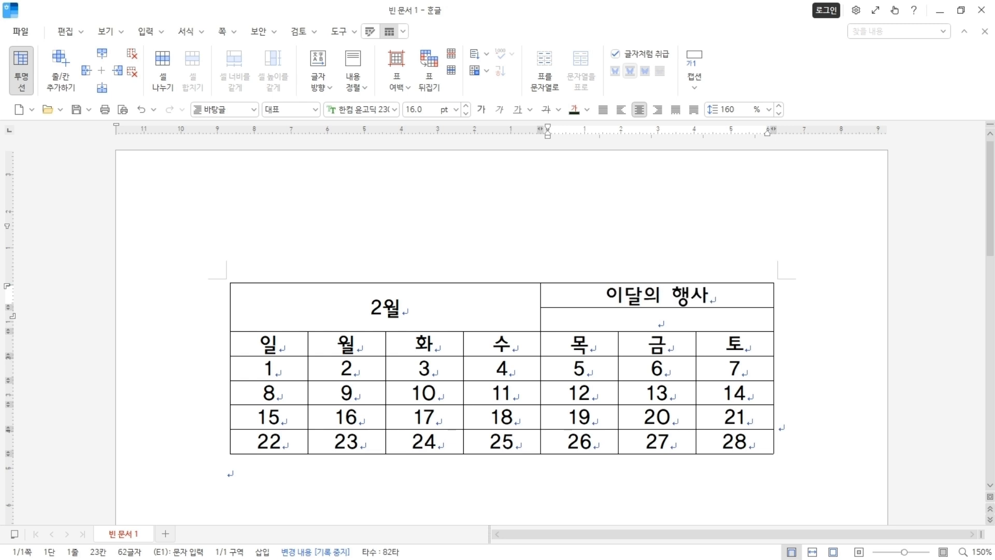
Step: Add a bulleted list in the cell below 이달의 행사 with 2월 16일 설날 and a birthday entry
key("Down")
left_click(187, 31)
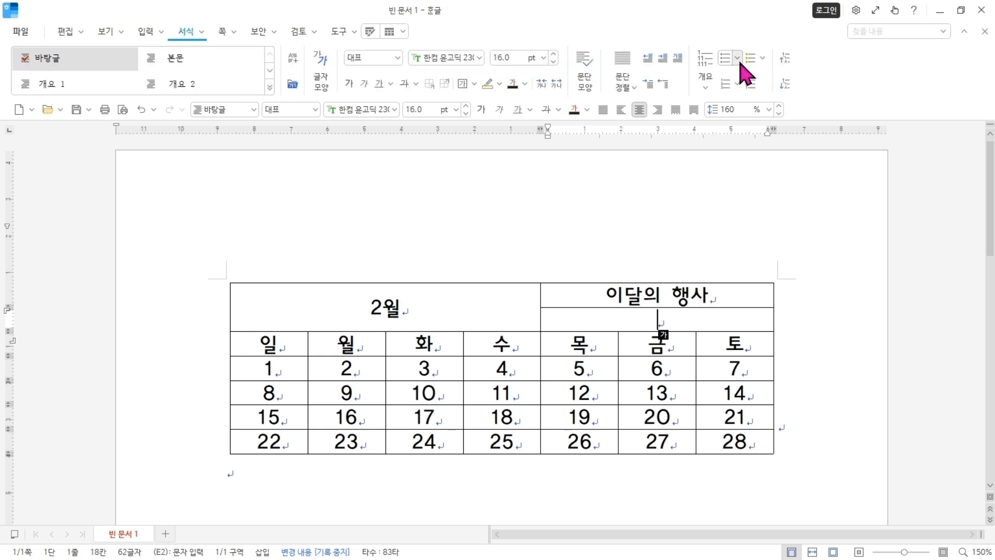
left_click(737, 58)
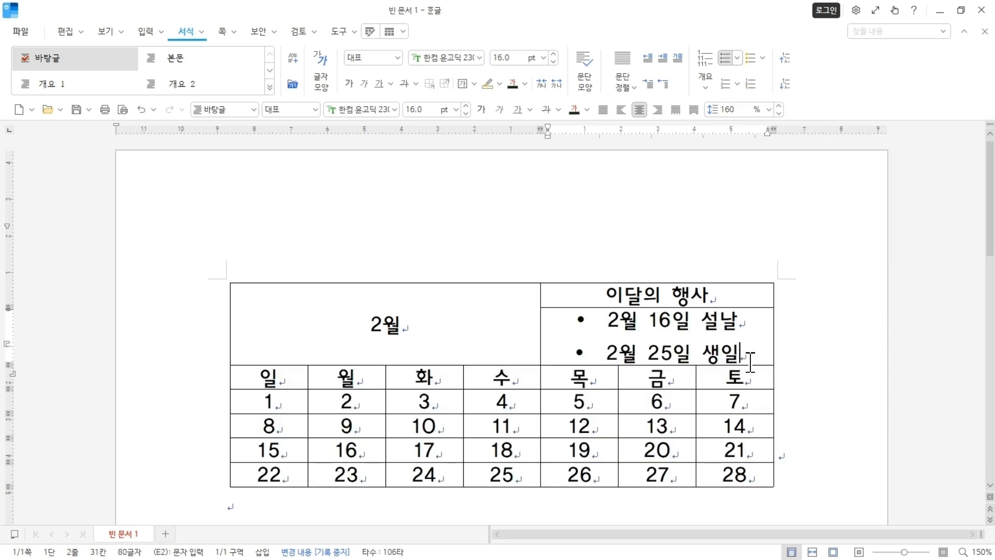
left_click_drag(749, 357, 574, 328)
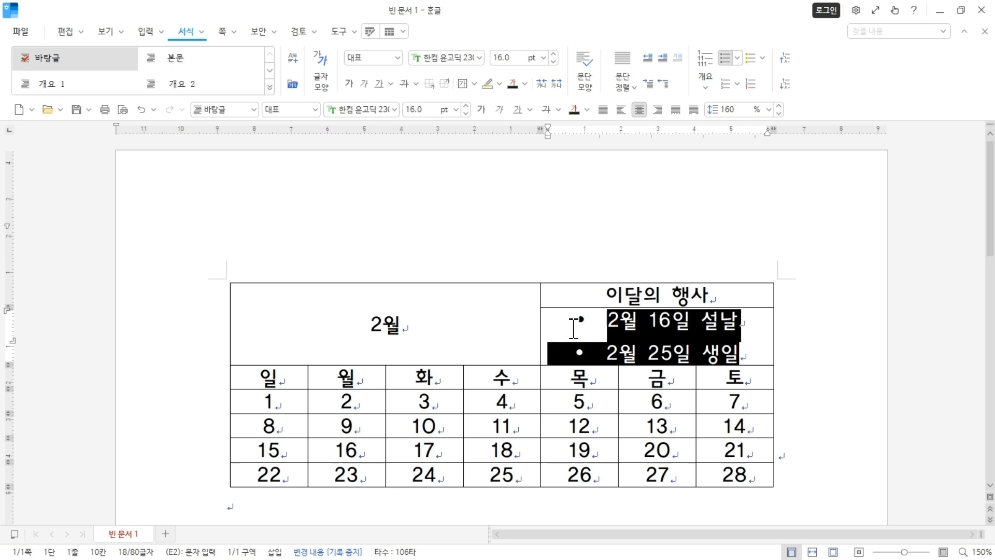
left_click(679, 348)
key("F5")
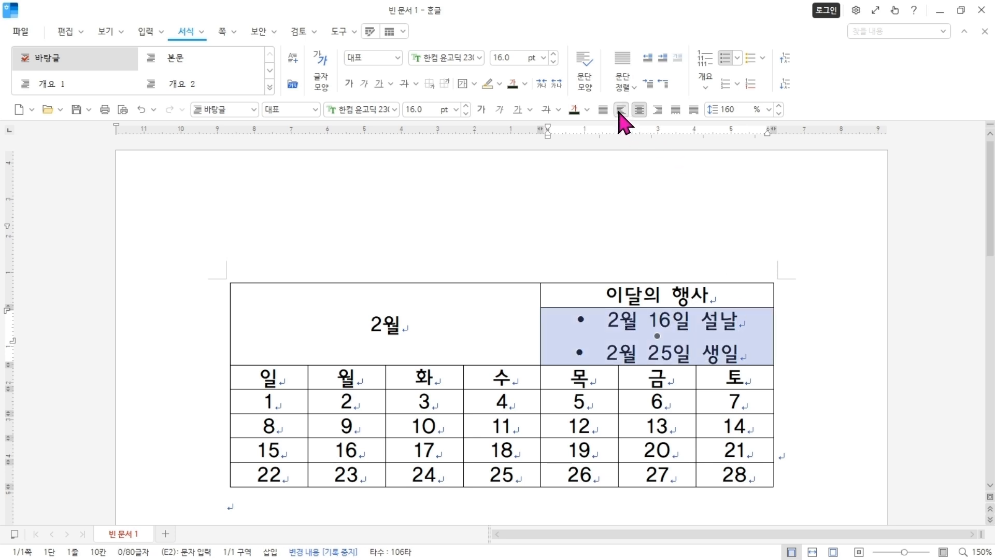
key("Escape")
left_click(700, 318)
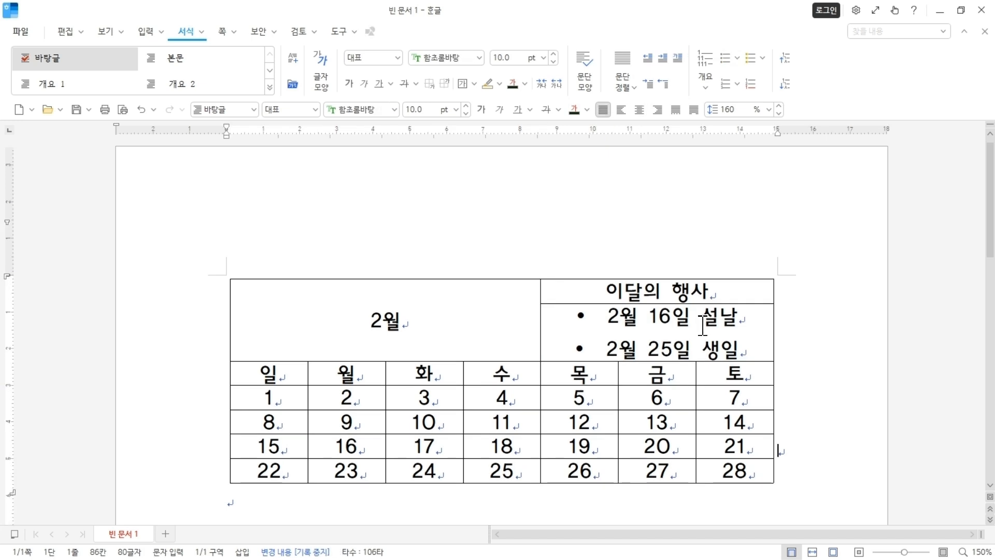
left_click_drag(743, 352, 574, 315)
Step: Left-align the bulleted event list in the cell below 이달의 행사
left_click(747, 325)
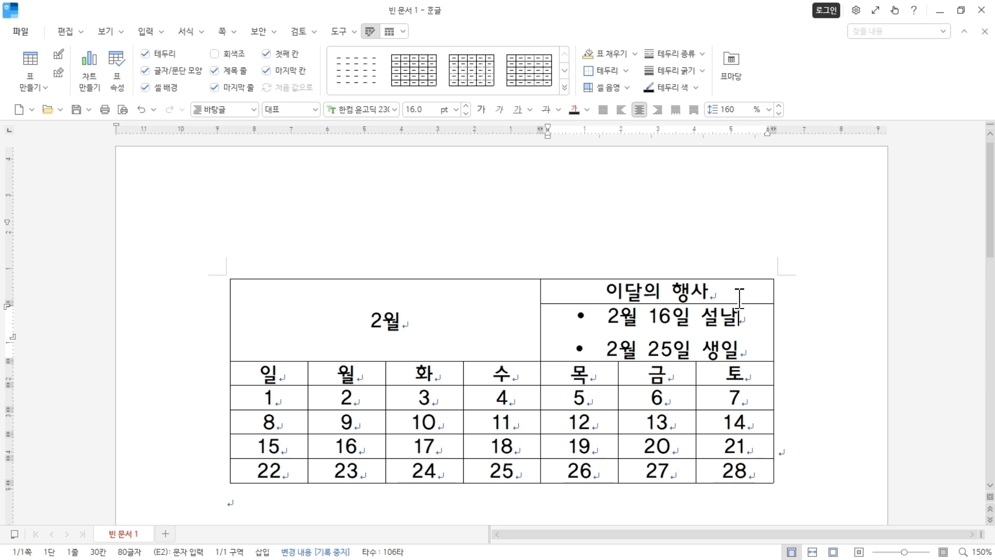
key("F5")
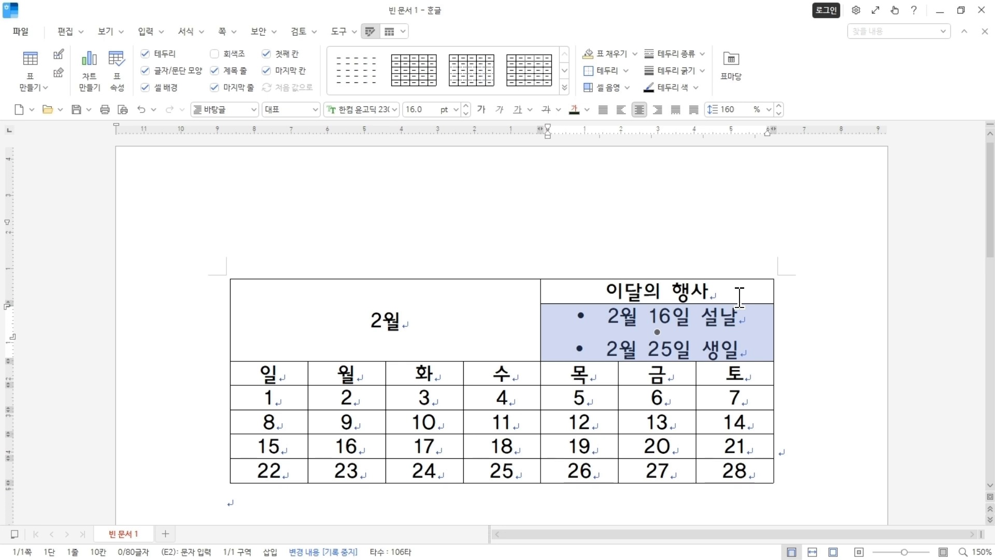
left_click(621, 110)
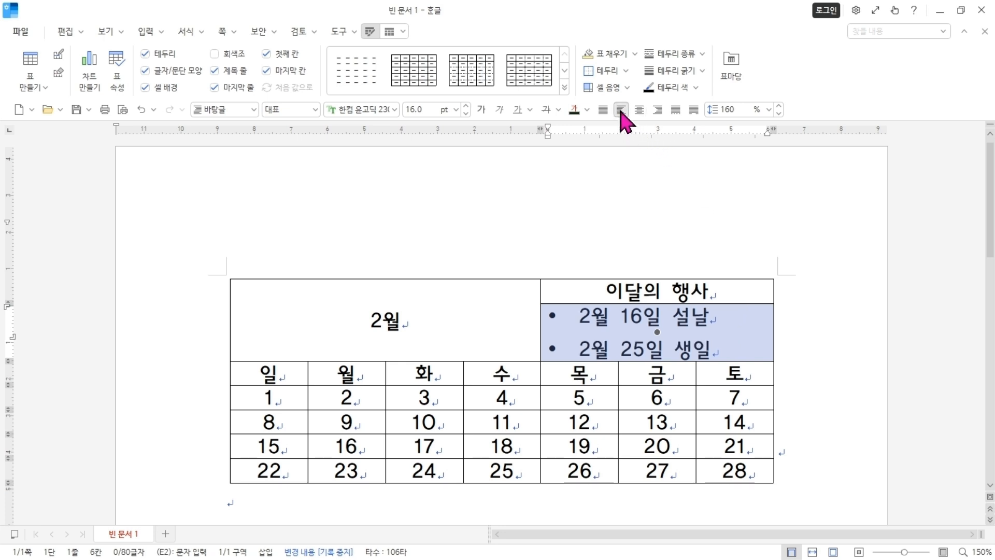
left_click(806, 358)
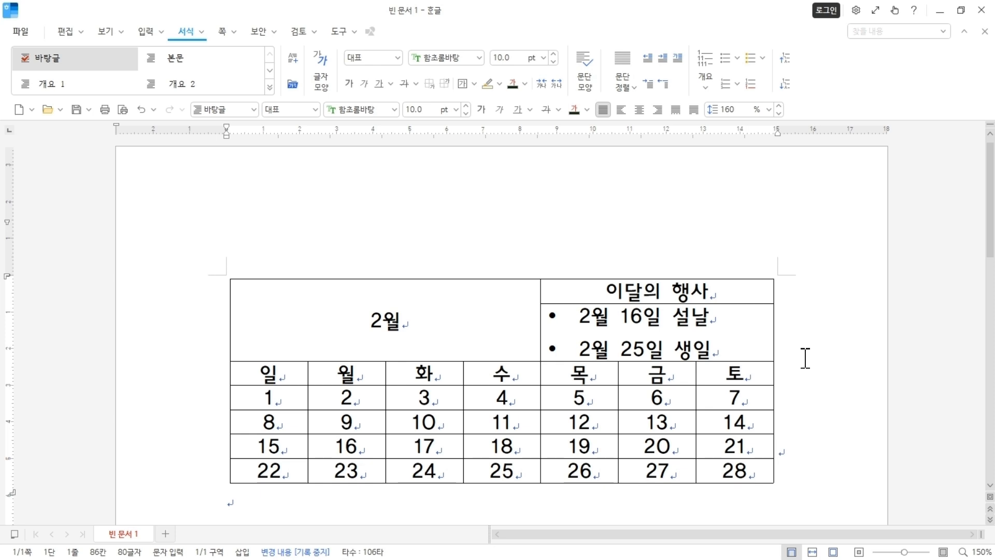
Step: Set the font size of the 2월 title to 48 pt
left_click(403, 318)
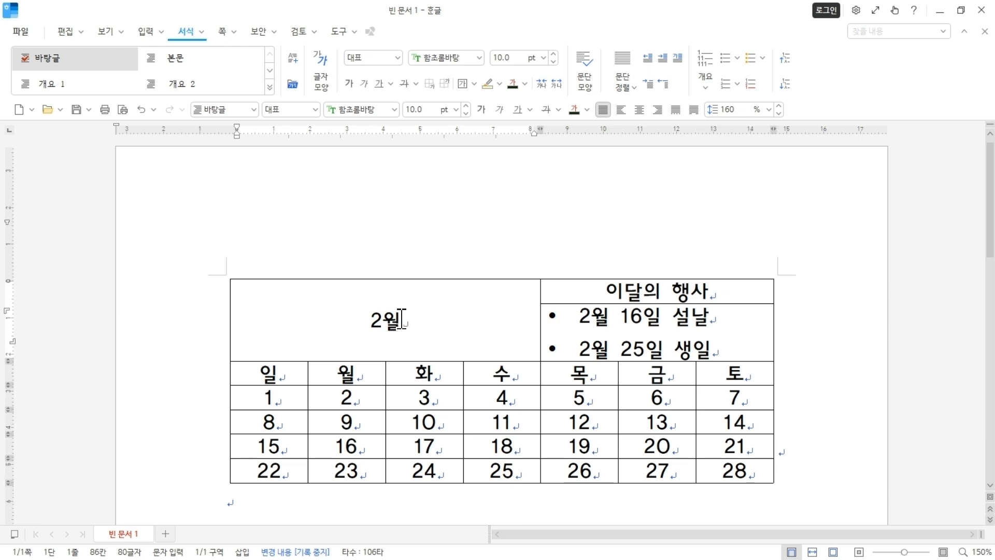
left_click_drag(403, 319, 361, 317)
left_click(456, 110)
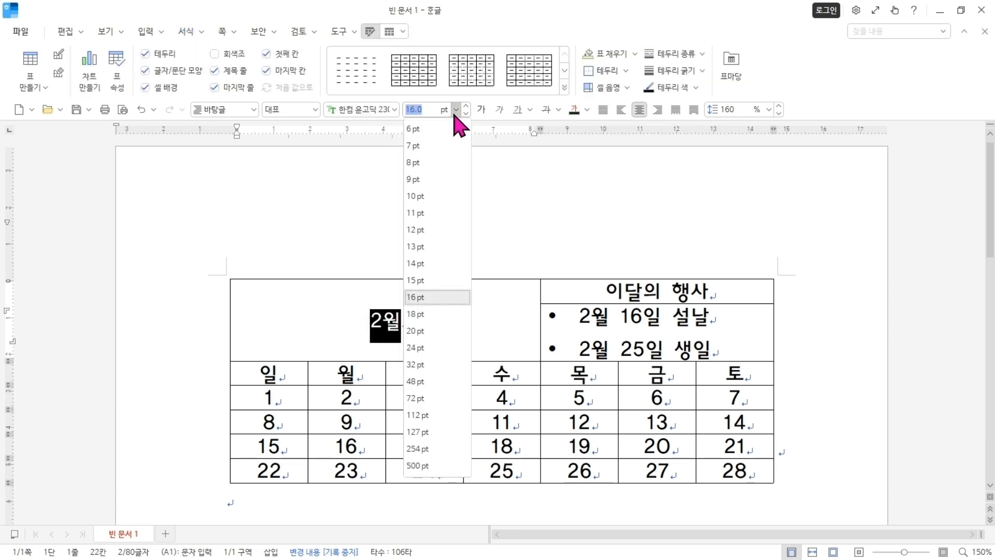
left_click(435, 383)
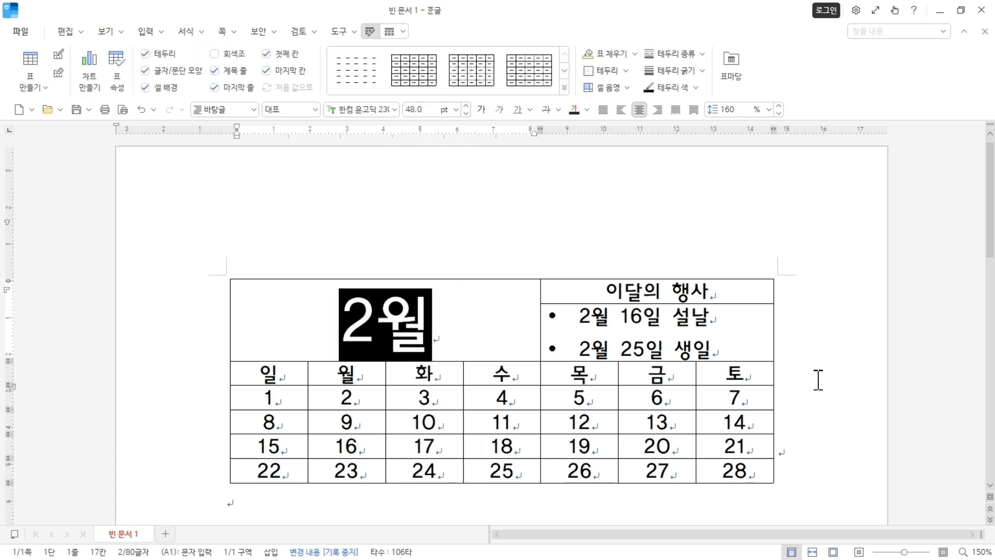
left_click(834, 379)
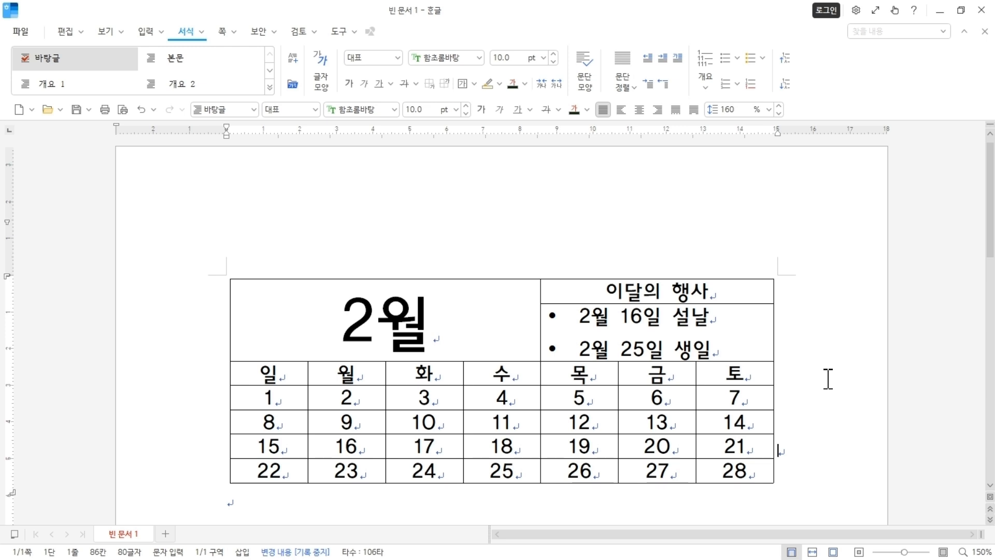
Step: Change the page orientation to landscape and fit the whole page in the view
left_click(66, 31)
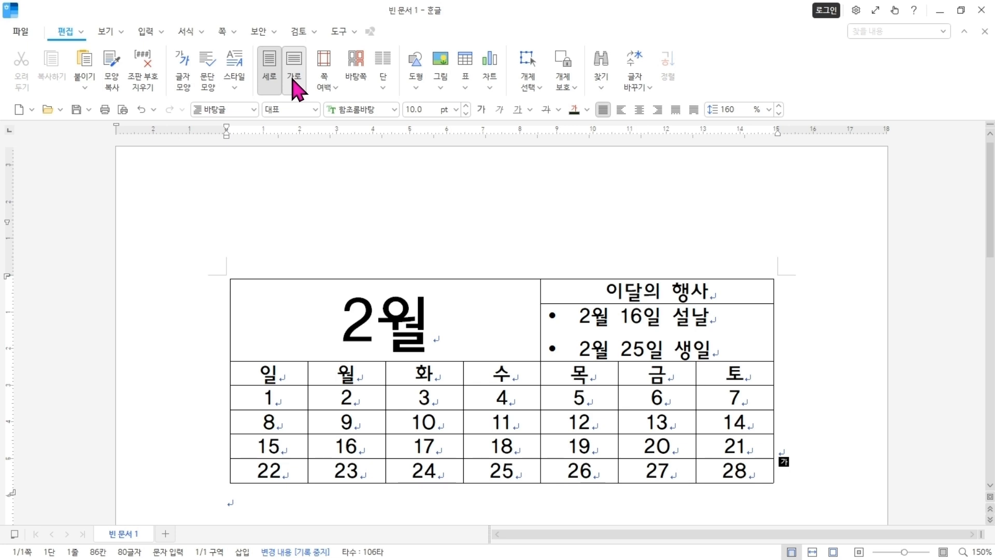
left_click(293, 80)
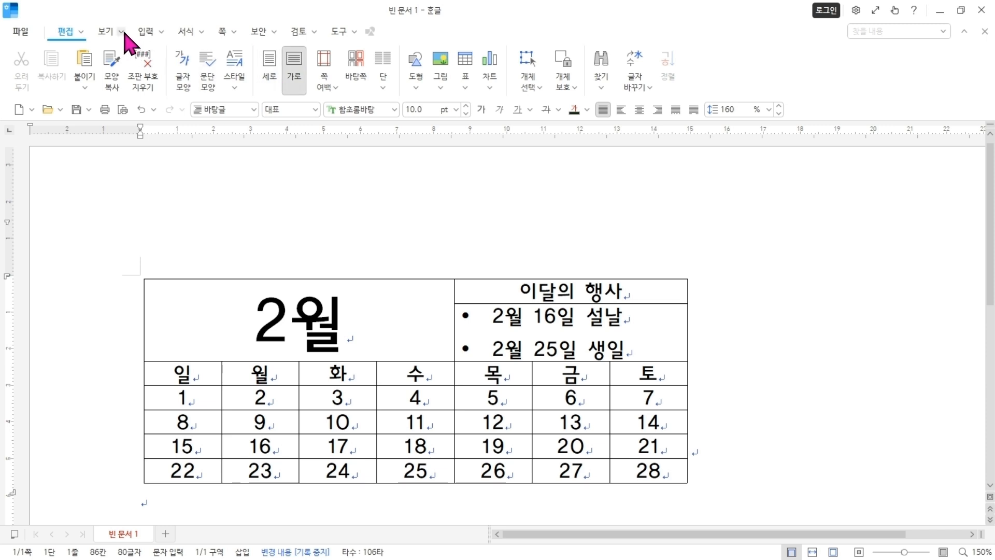
left_click(106, 32)
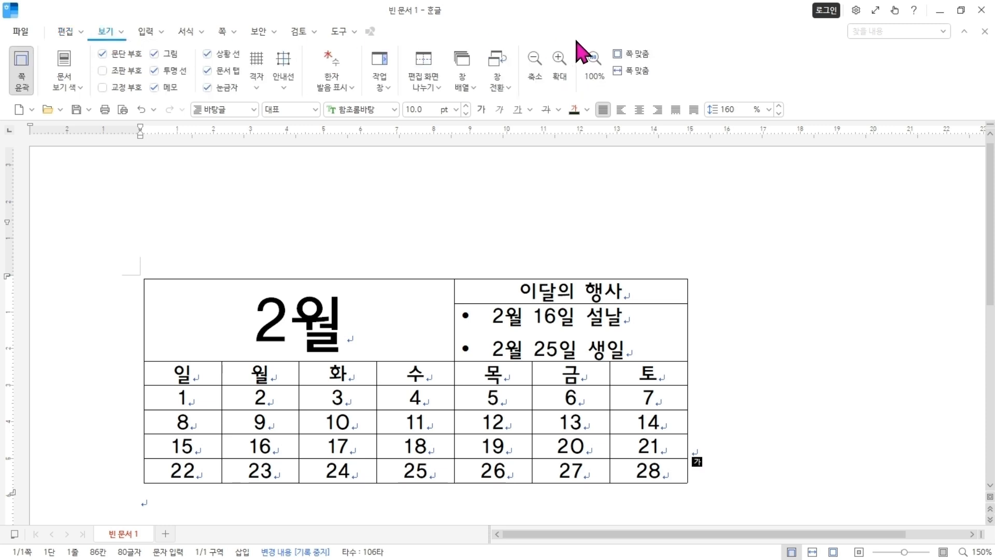
left_click(629, 54)
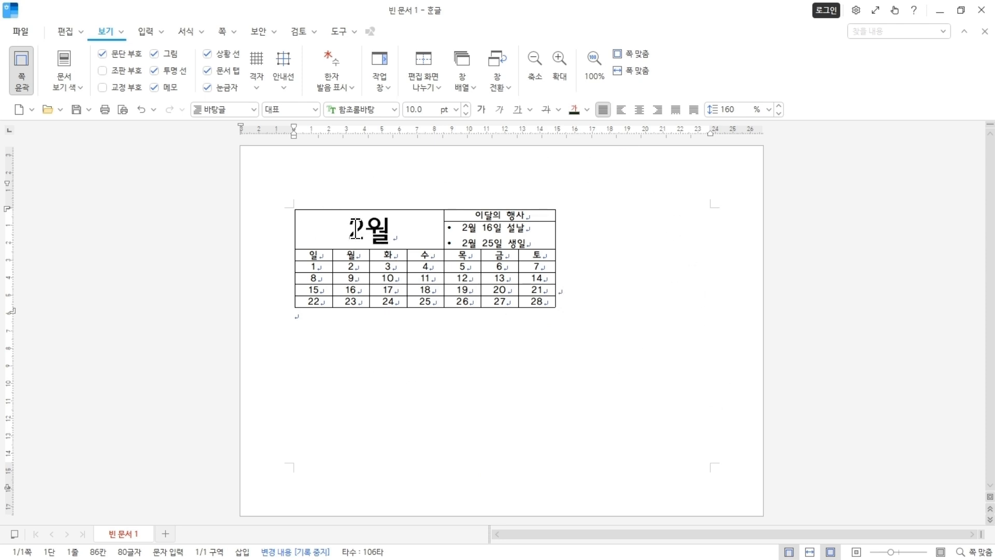
Step: Select all cells of the calendar table and widen them until the table reaches the page's right margin
left_click_drag(355, 228, 534, 301)
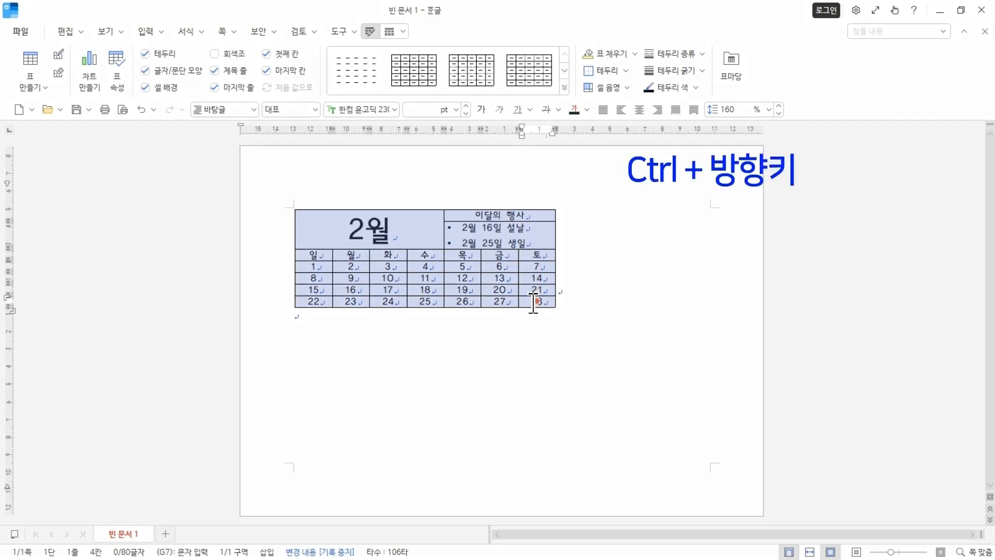
key("ctrl+Right")
key("ctrl+Right")
key("ctrl+Right")
key("ctrl+Right")
key("ctrl+Right")
key("ctrl+Right")
key("ctrl+Right")
key("ctrl+Right")
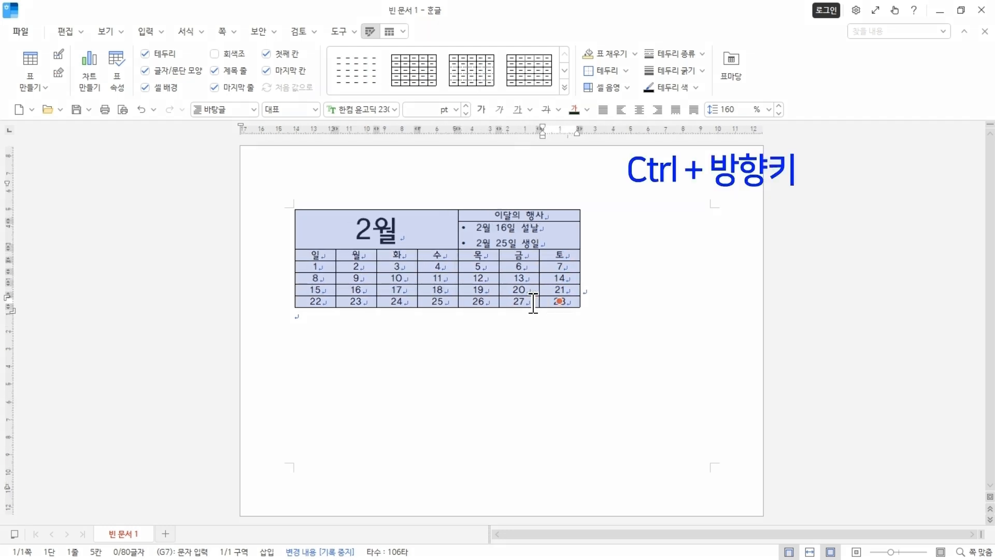
key("ctrl+Right")
key("ctrl+Right")
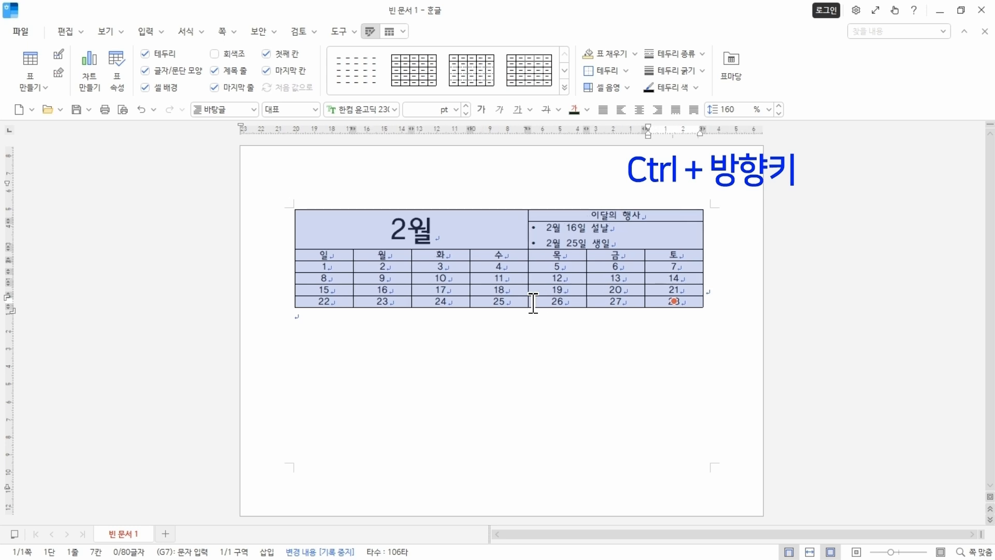
Step: Increase the height of all selected table rows until the calendar fills the page down to the bottom margin
key("ctrl+Down")
key("ctrl+Down")
key("ctrl+Down")
key("ctrl+Down")
key("ctrl+Down")
key("ctrl+Down")
key("ctrl+Down")
key("ctrl+Down")
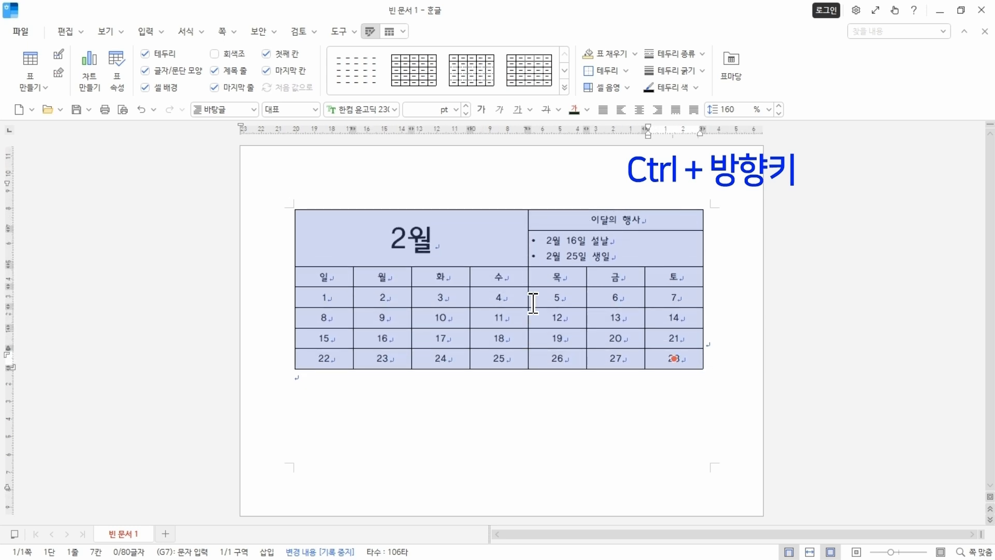
key("ctrl+Down")
key("ctrl+Down")
key("ctrl+Down")
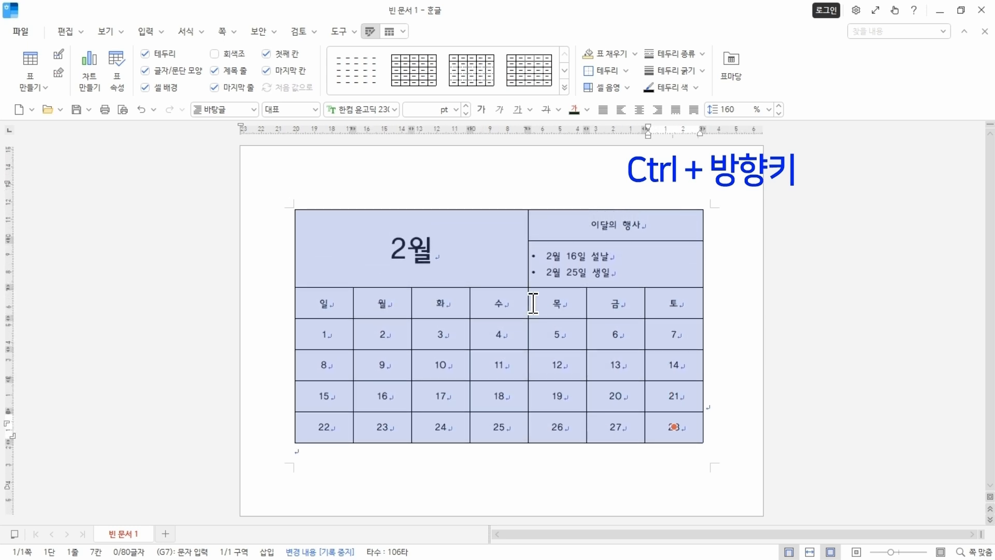
key("ctrl+Down")
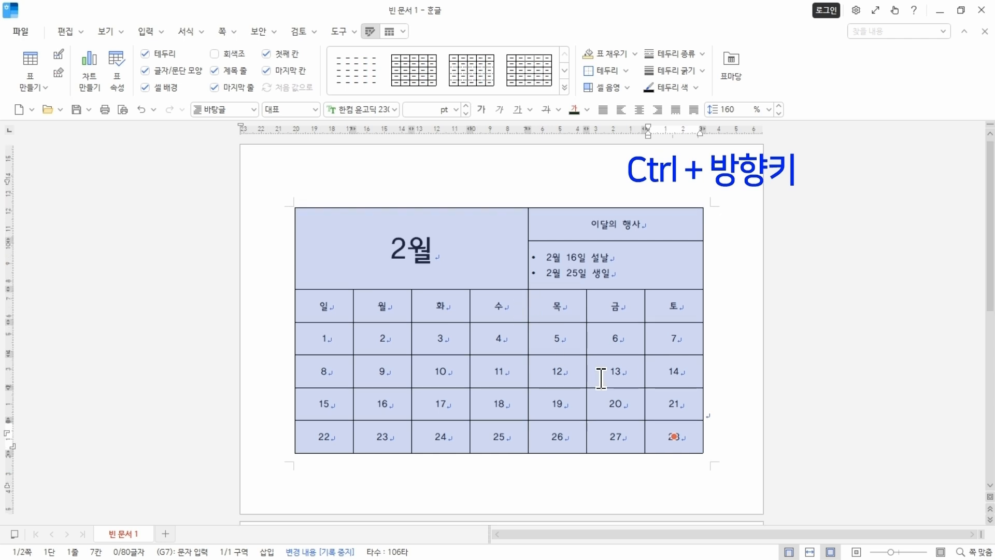
Step: Delete the empty paragraph on the second page so the document has only one page
scroll(640, 389, "down", 3)
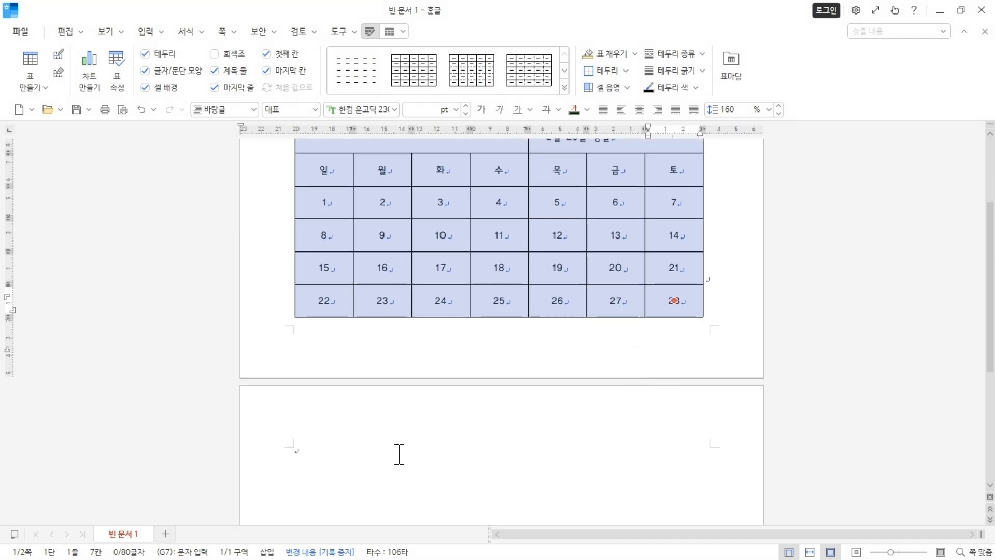
left_click(373, 459)
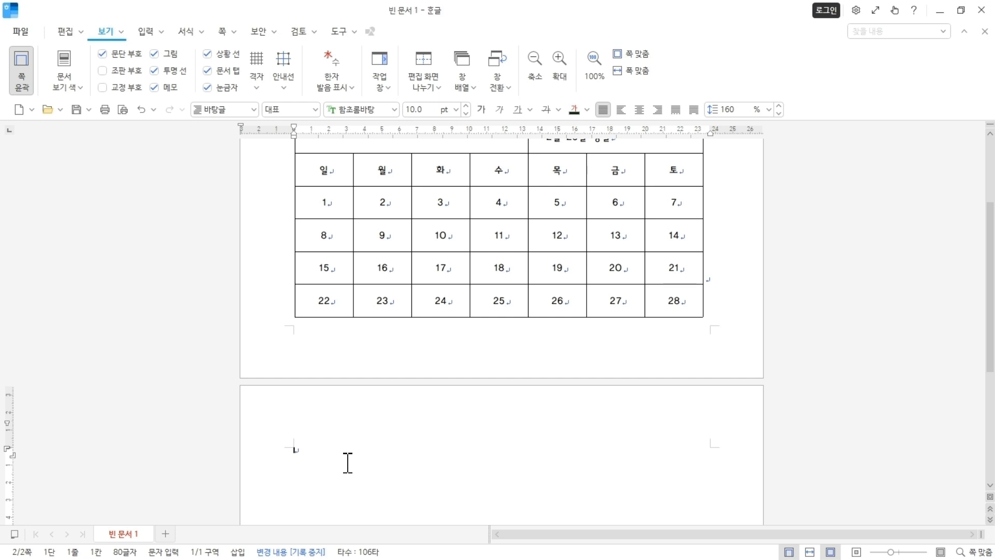
key("BackSpace")
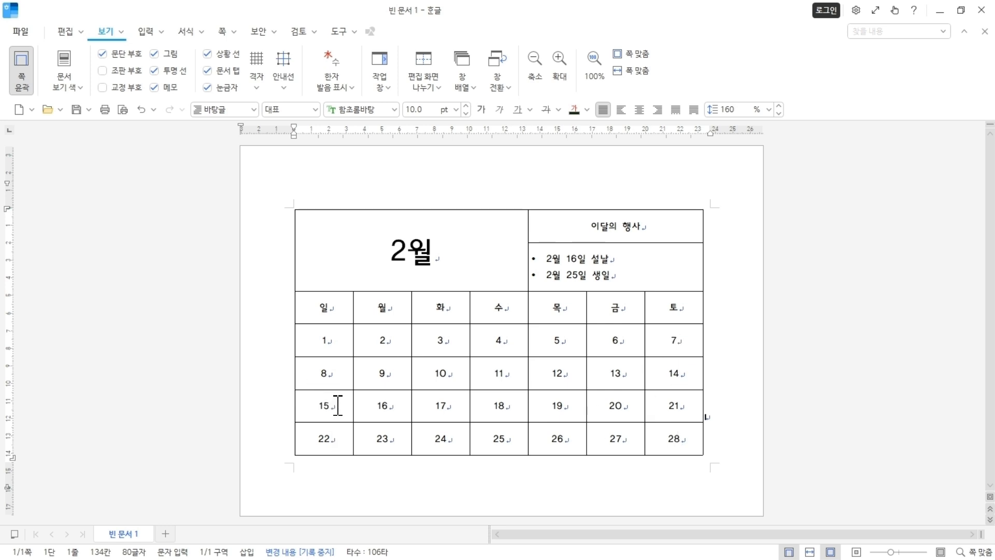
left_click_drag(338, 404, 484, 400)
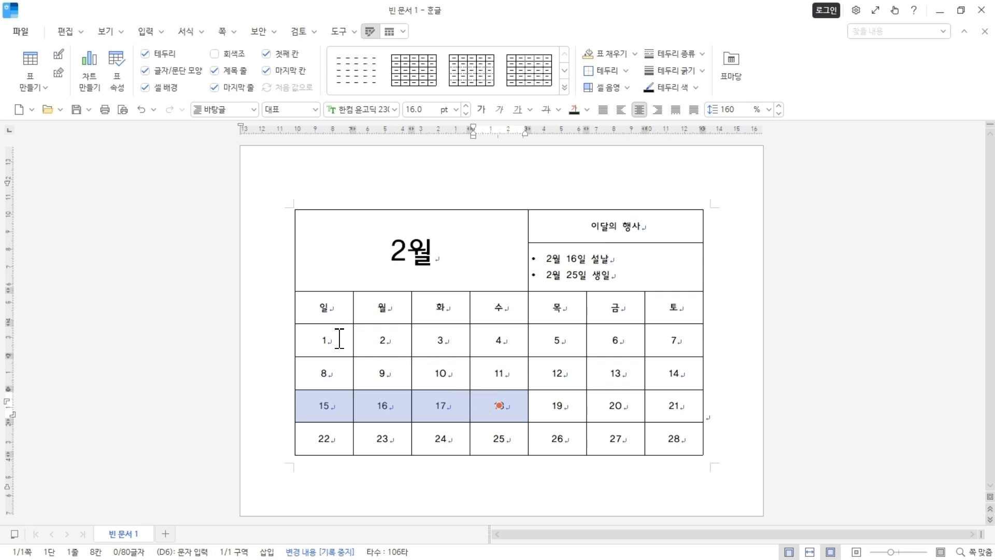
left_click_drag(340, 338, 339, 436)
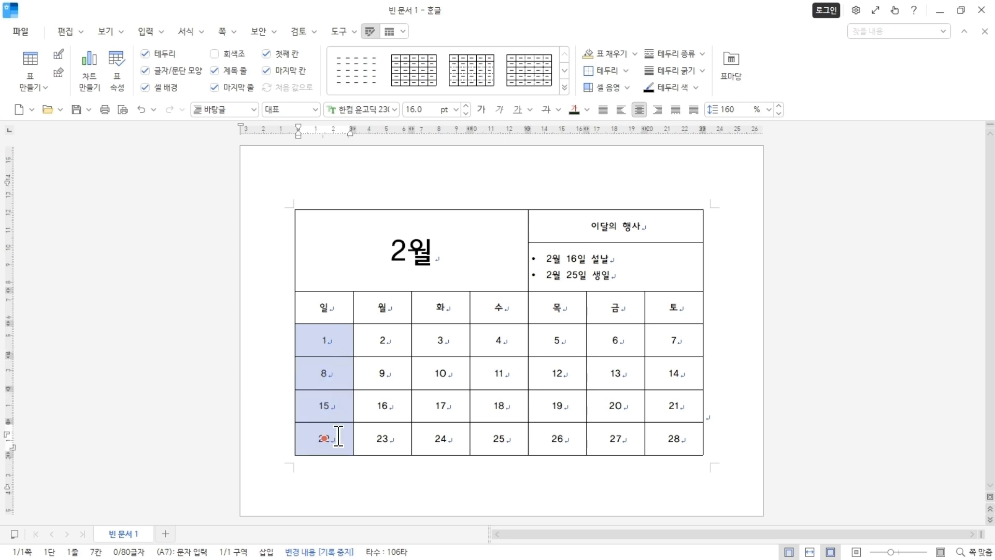
mouse_move(299, 324)
left_mouse_down()
mouse_move(317, 449)
mouse_move(354, 455)
left_mouse_up()
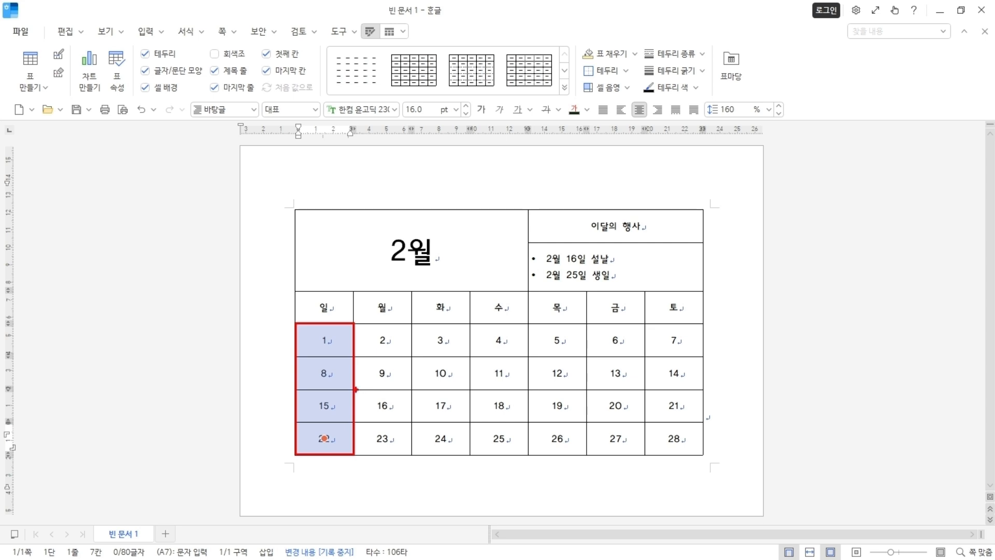
left_click_drag(354, 390, 527, 421)
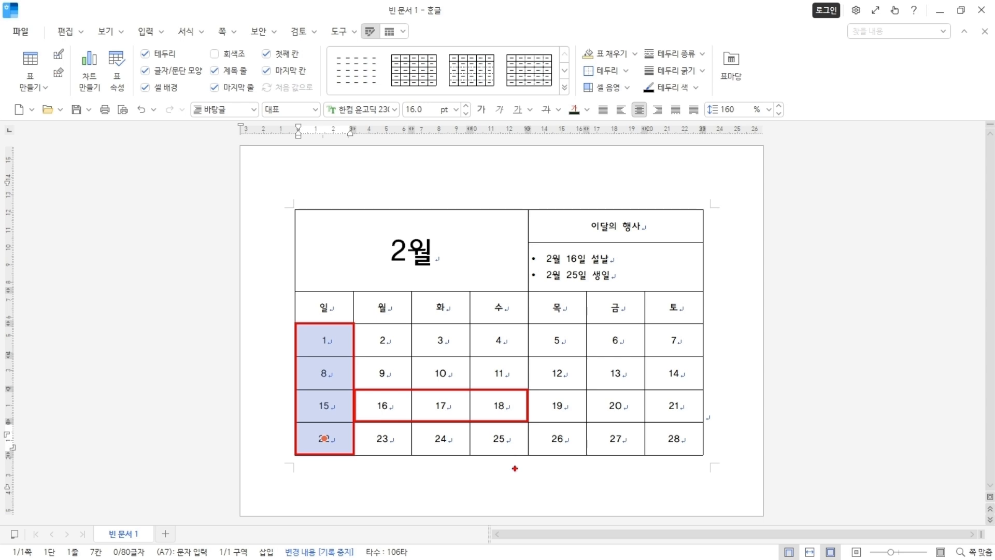
key("Escape")
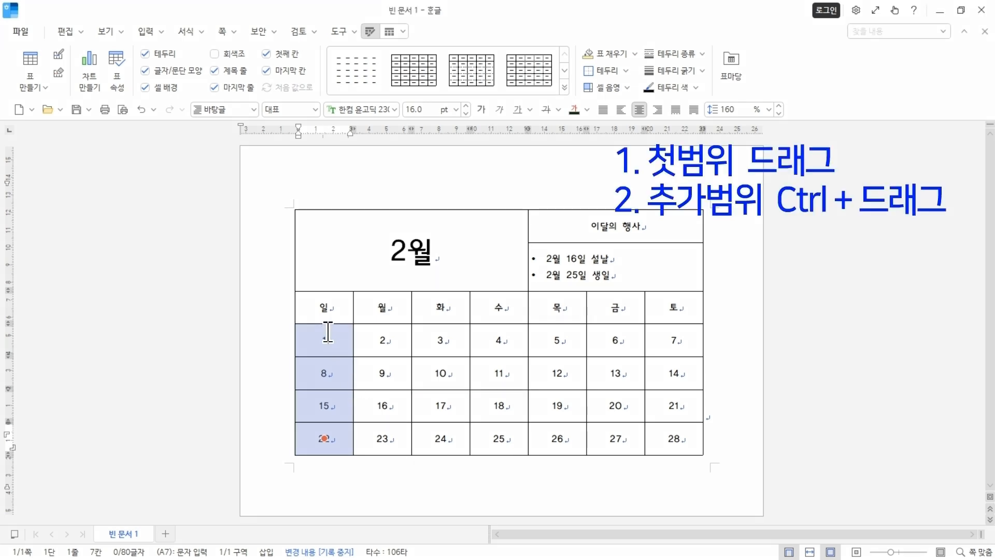
Step: Color the Sunday dates 1, 8, 15 and 22 and the holiday dates 16, 17 and 18 red
left_click_drag(327, 341, 328, 439)
left_click_drag(382, 406, 486, 407)
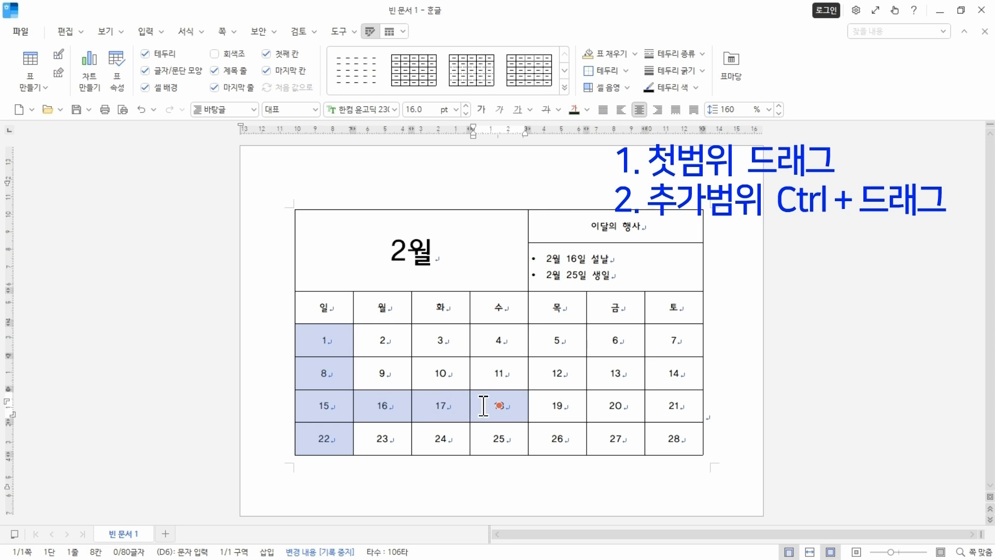
left_click(587, 109)
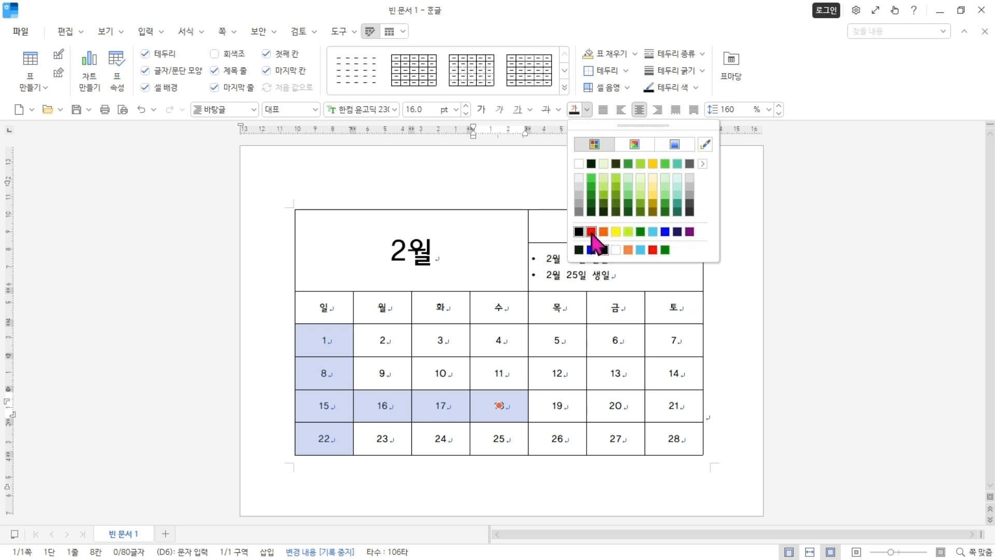
left_click(592, 232)
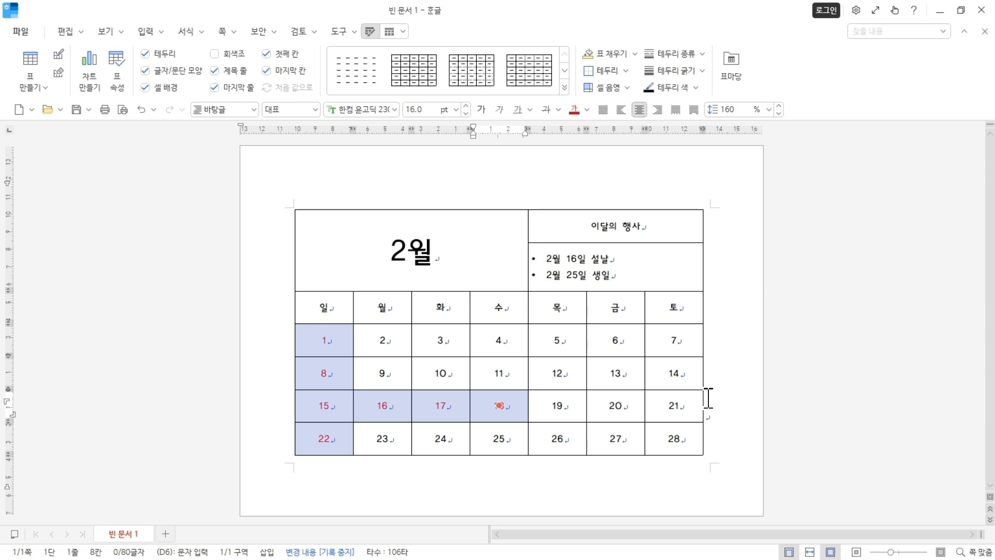
key("Escape")
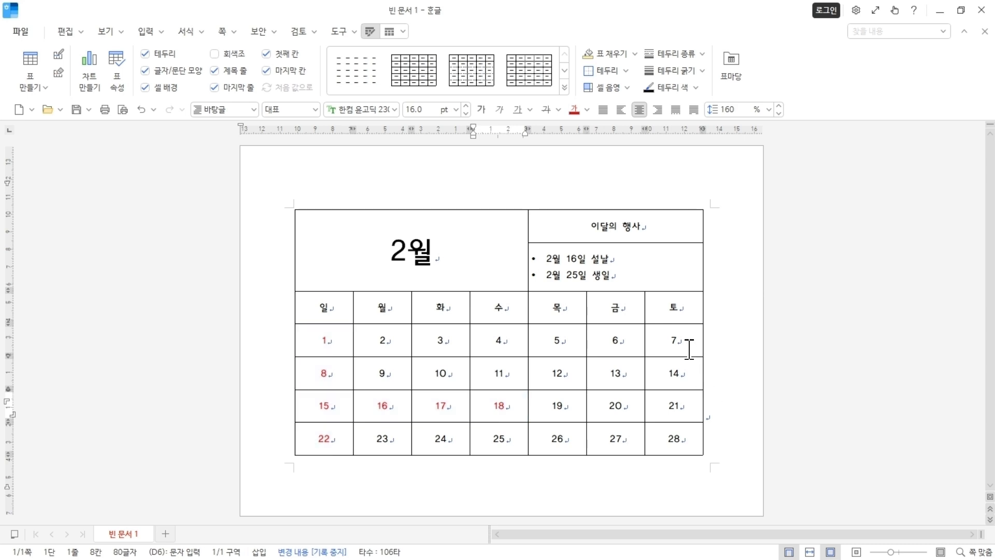
Step: Color the Saturday dates 7, 14, 21 and 28 blue
left_click_drag(685, 345, 687, 424)
left_click(587, 110)
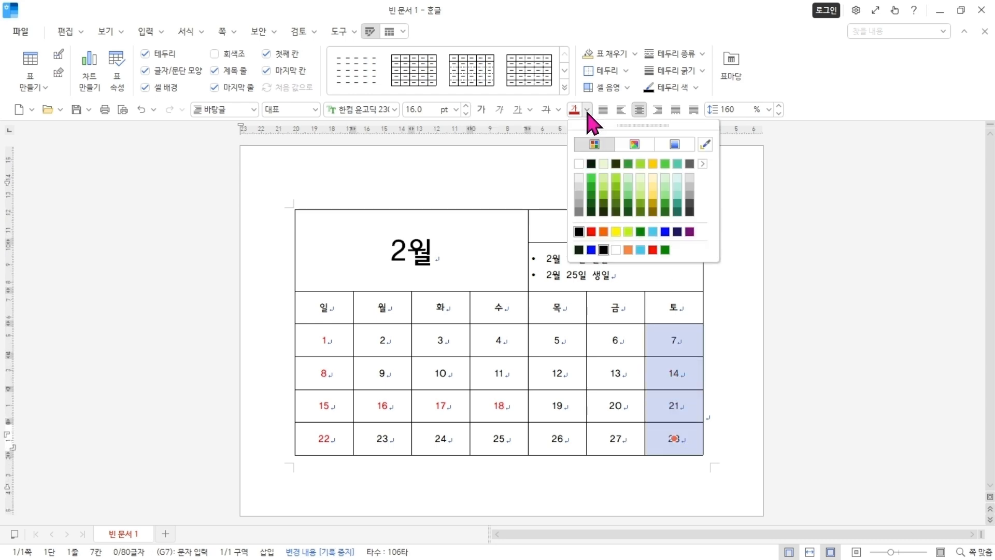
left_click(666, 232)
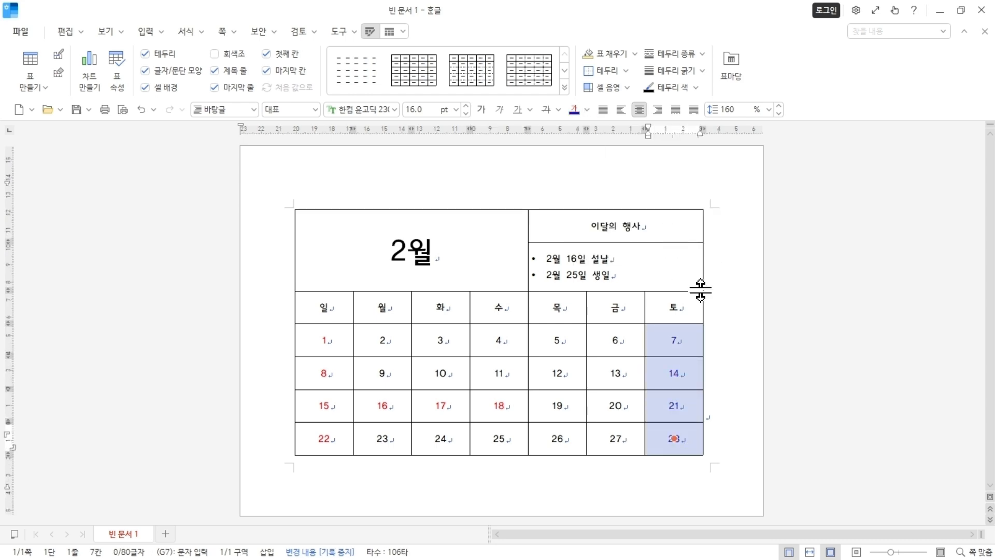
left_click(674, 353)
left_click_drag(338, 337, 344, 437)
left_click_drag(391, 407, 500, 404)
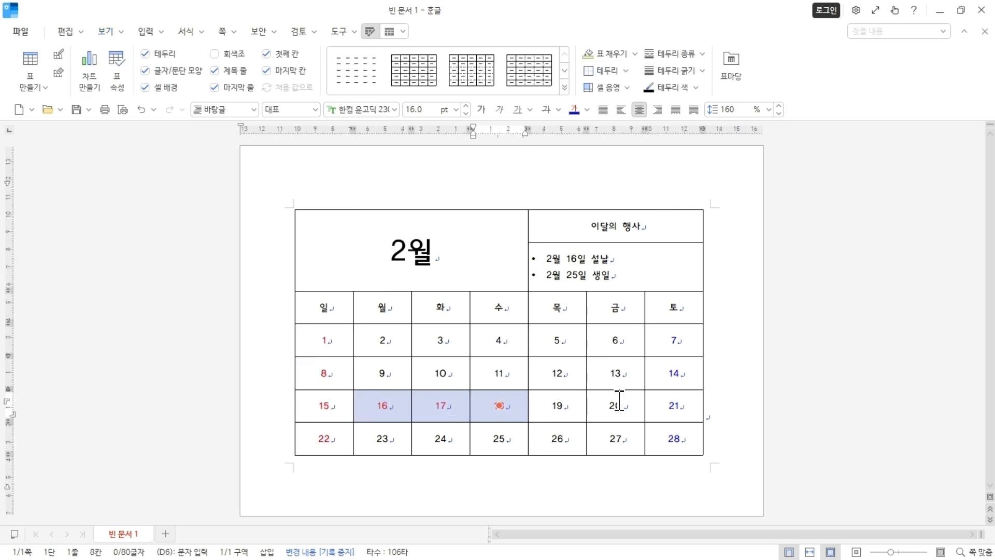
left_click_drag(677, 334, 680, 441)
left_click(727, 417)
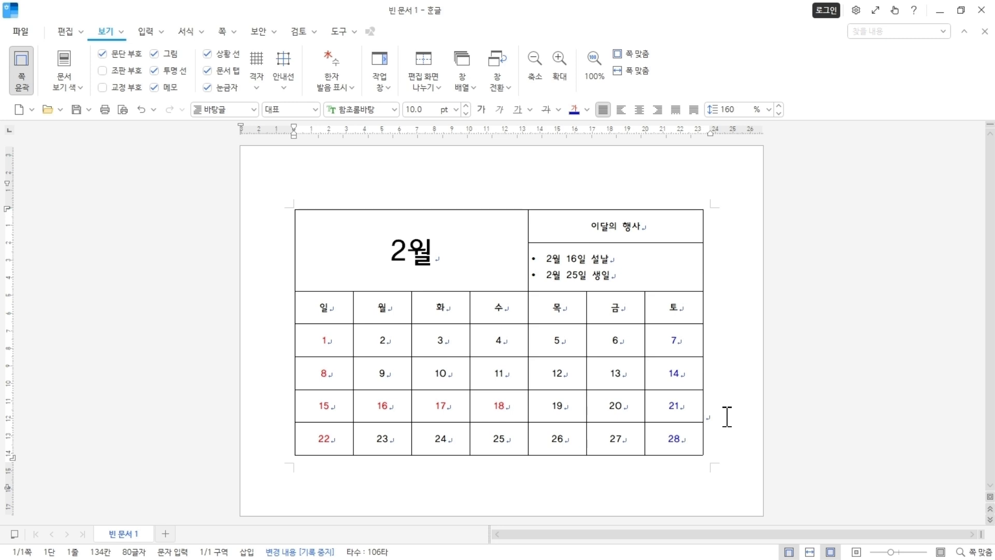
left_click(422, 385)
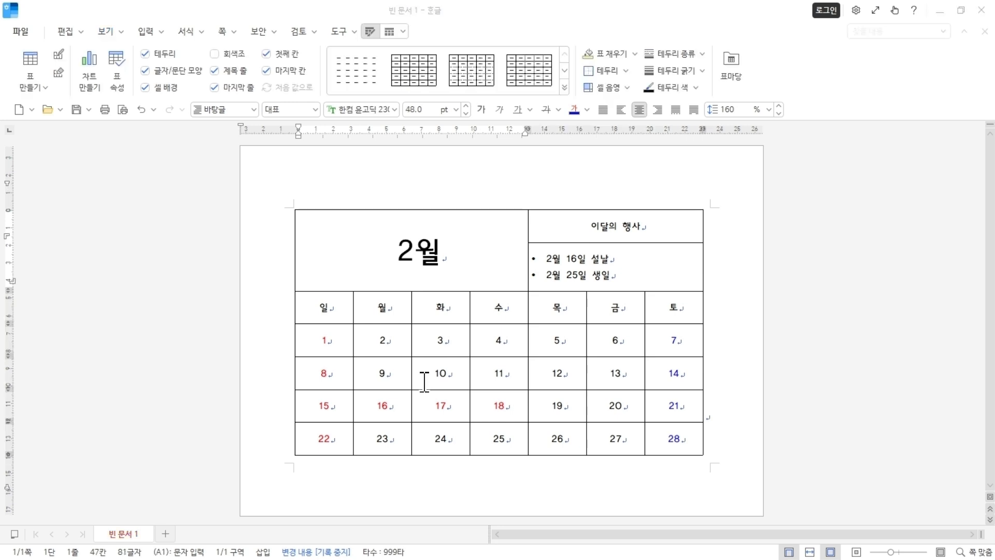
Step: Select the merged 2월 title cell as a cell block
left_click(461, 247)
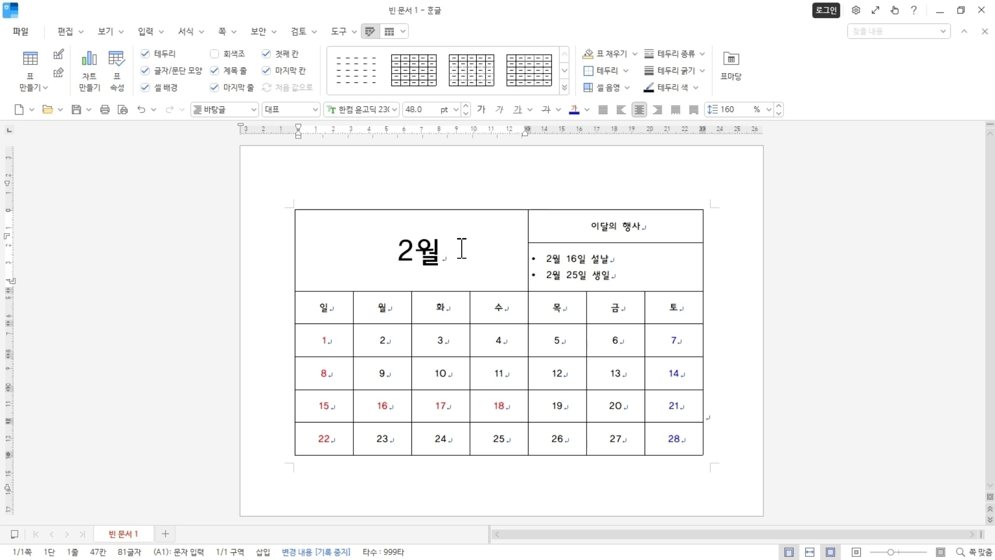
left_click(404, 251)
key("F5")
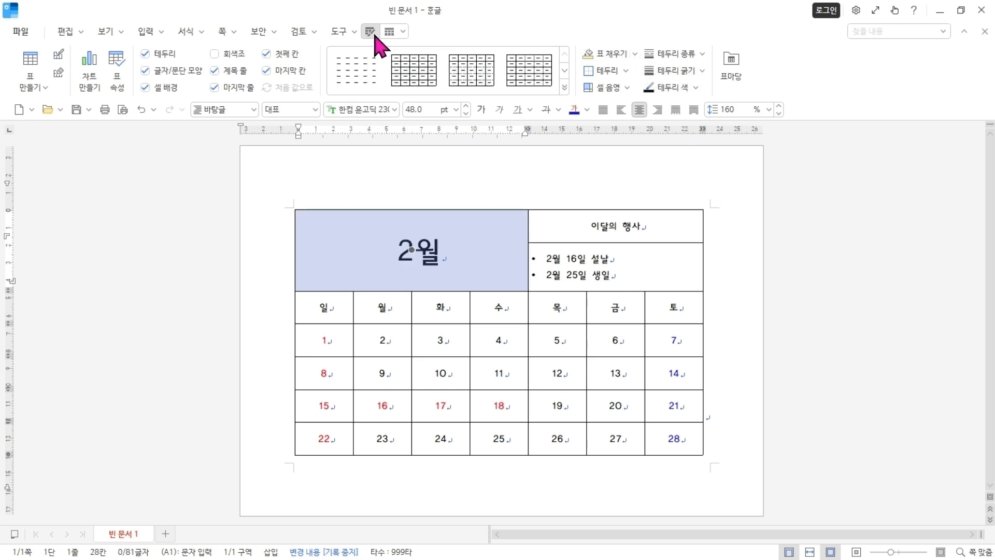
left_click(636, 54)
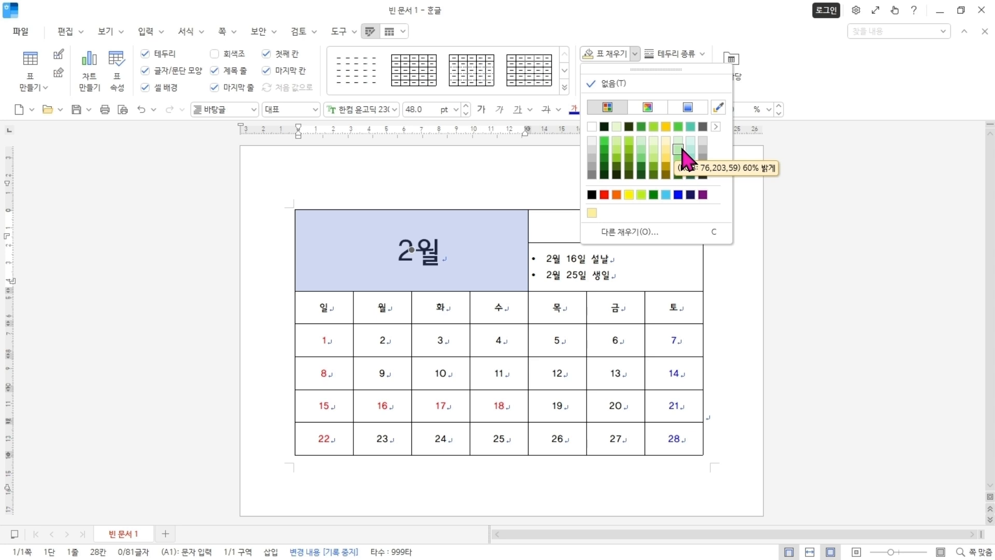
left_click(652, 230)
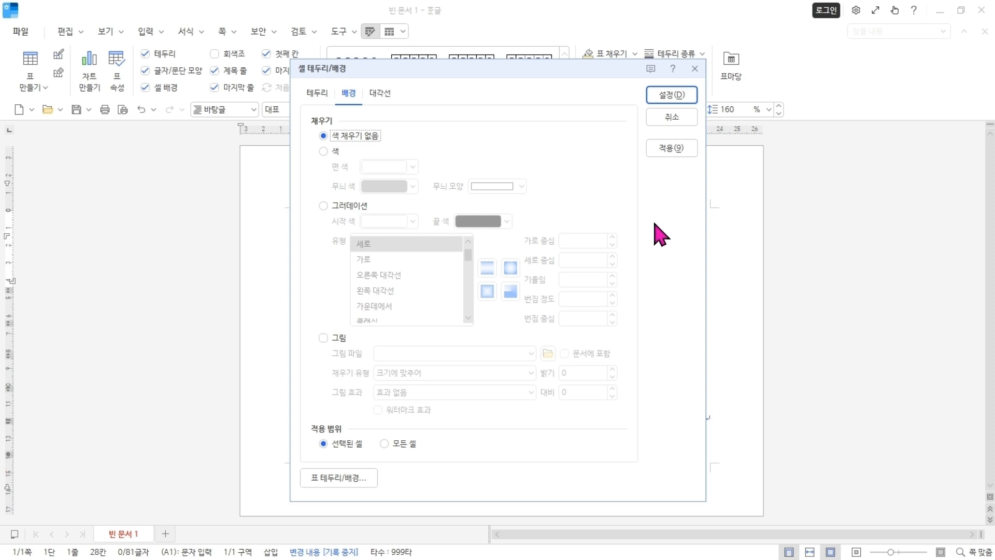
left_click(671, 121)
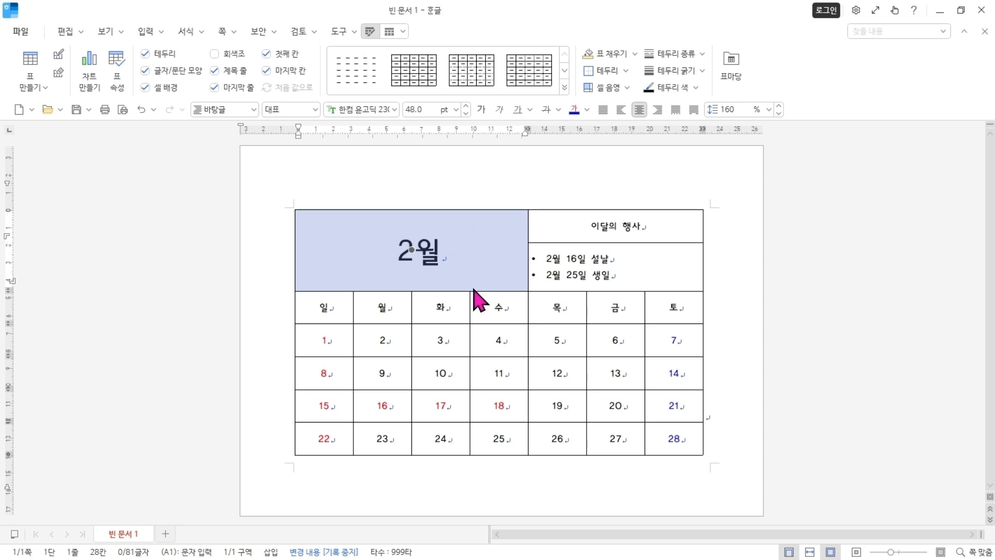
Step: Fill the 2월 title cell's background with the picture 달력배경 from the (7)회차 준비 folder, embedded in the document
key("l")
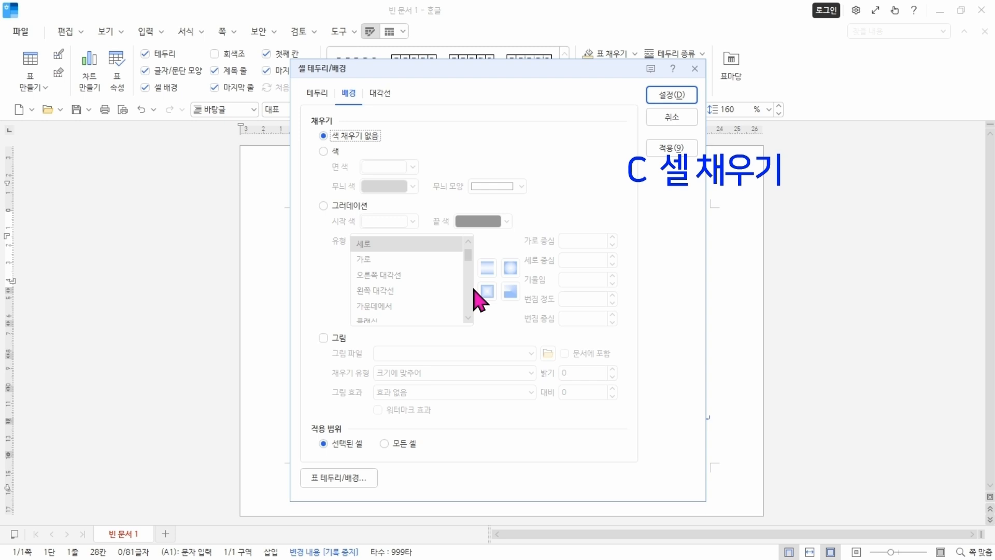
left_click(324, 339)
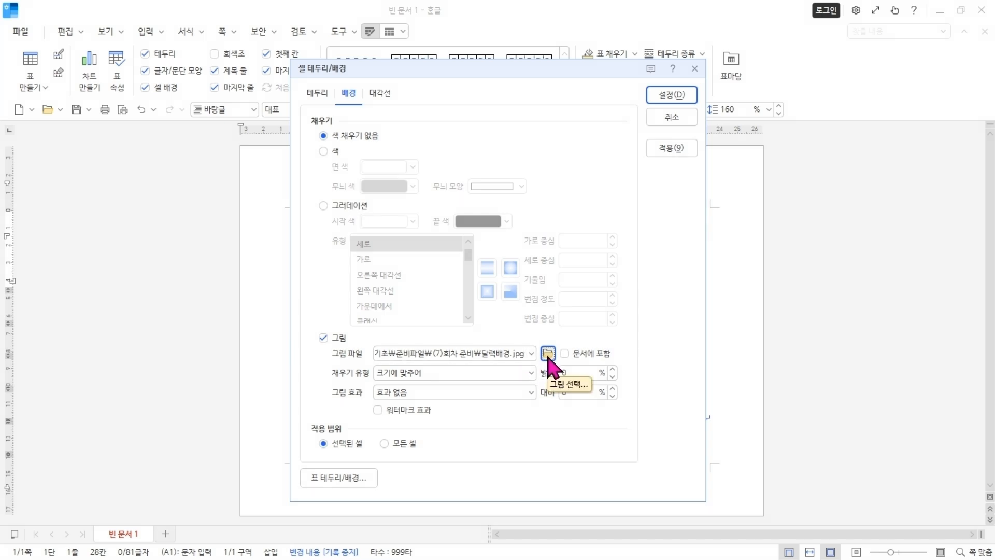
left_click(548, 355)
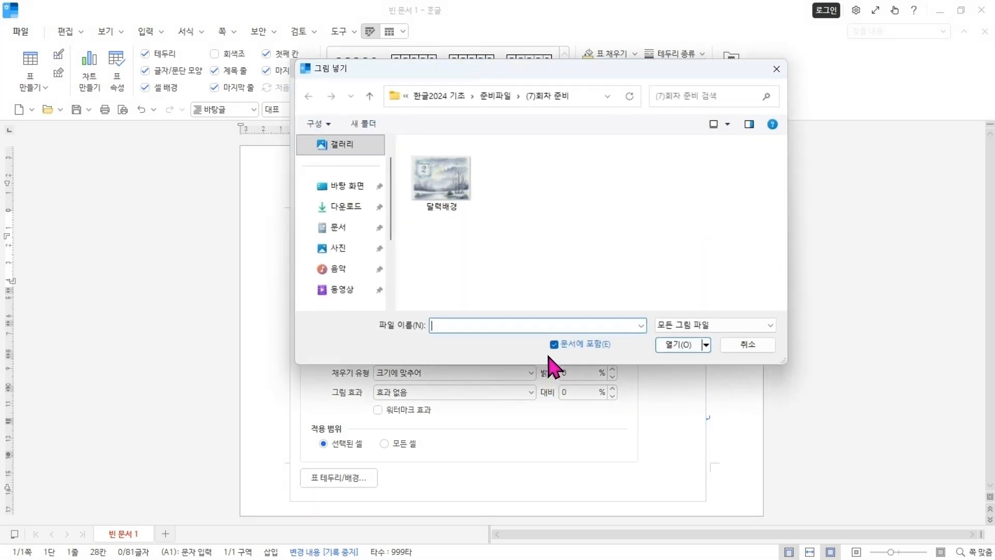
left_click(449, 194)
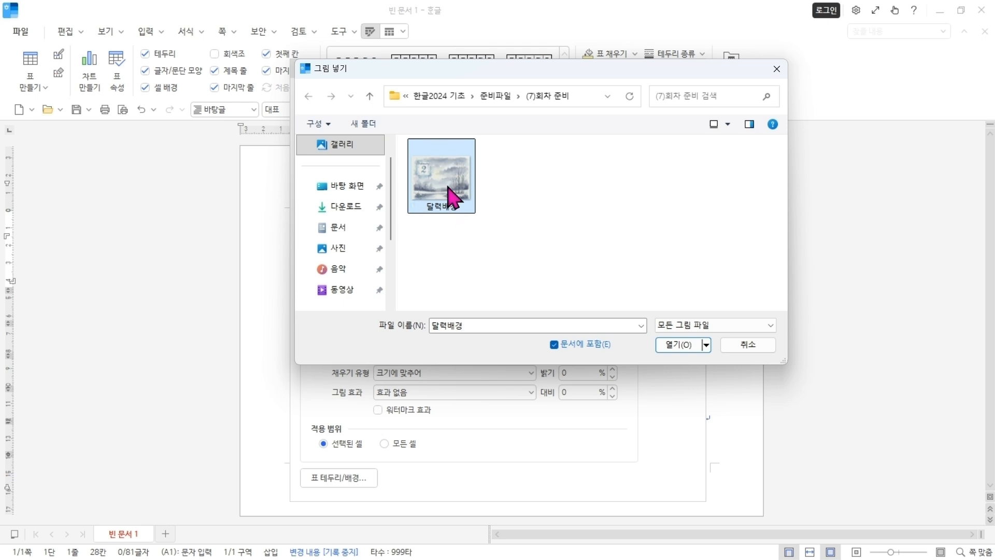
left_click(683, 346)
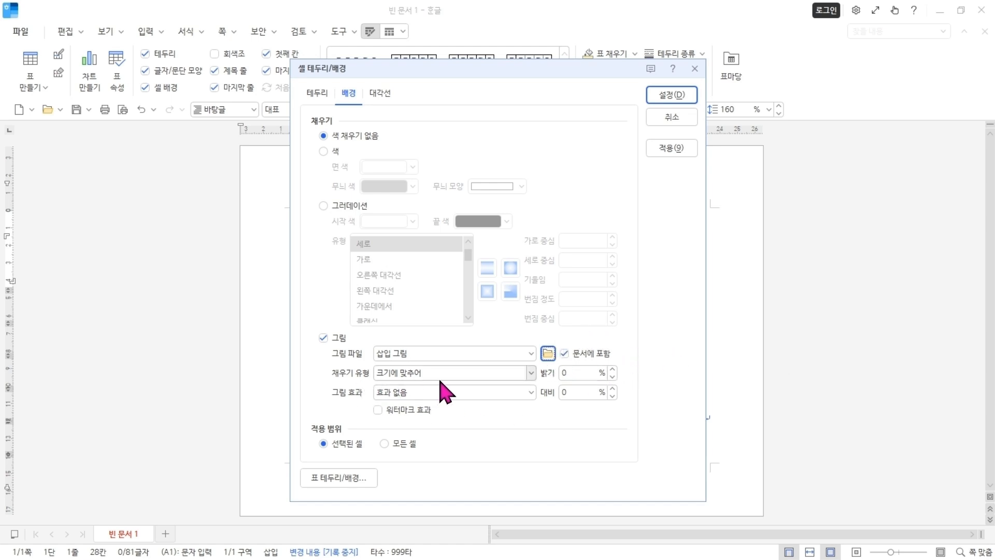
left_click(691, 93)
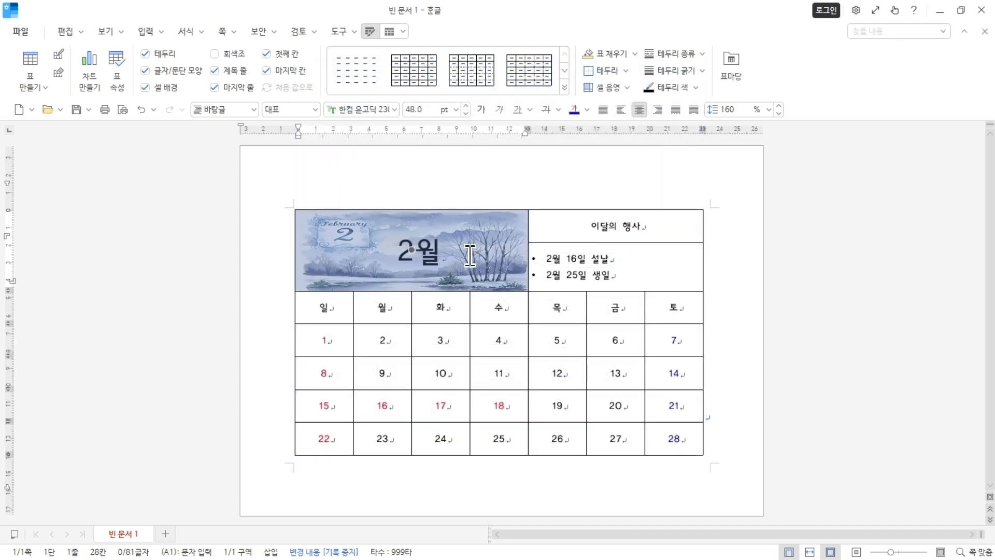
key("Escape")
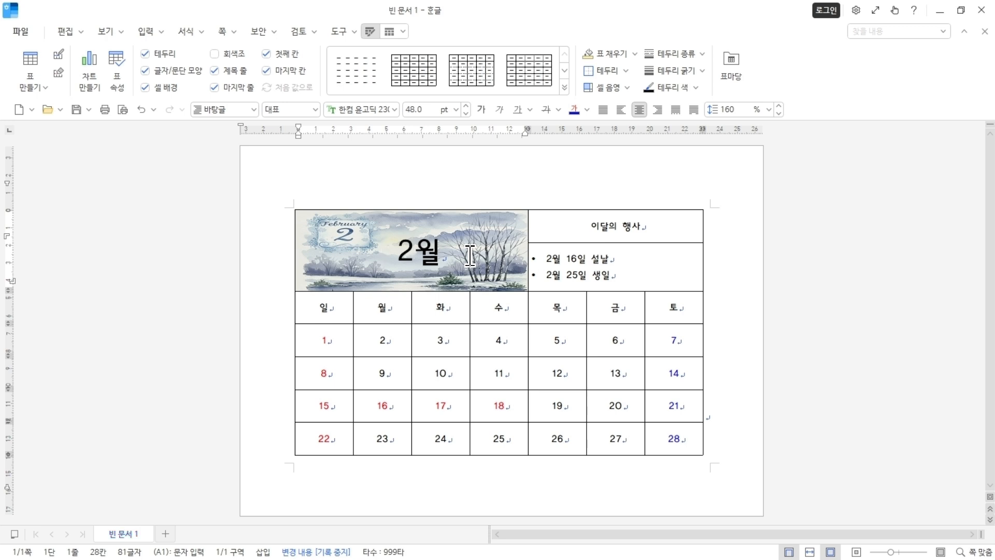
Step: Apply a 1mm outside border around the whole calendar table
left_click(633, 224)
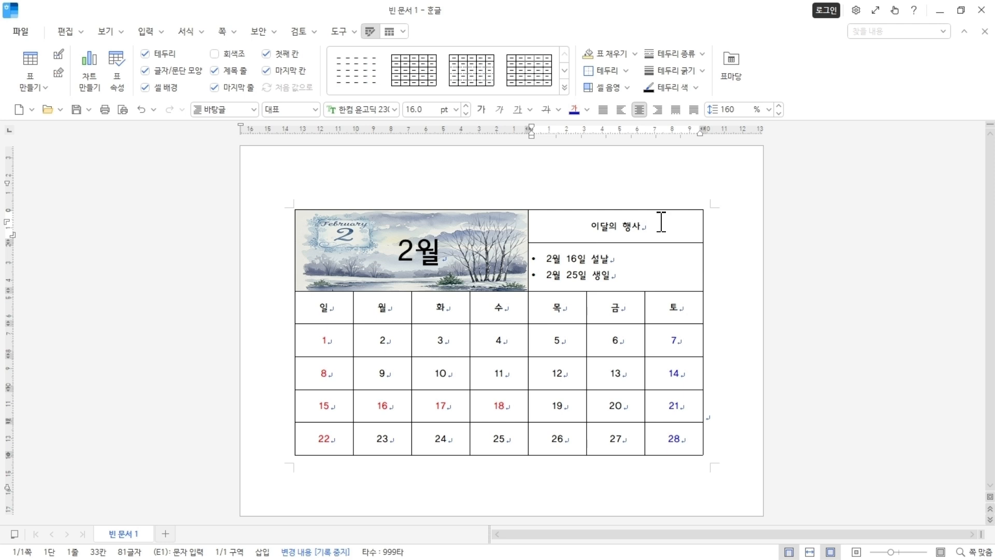
key("F5")
key("F5")
key("F5")
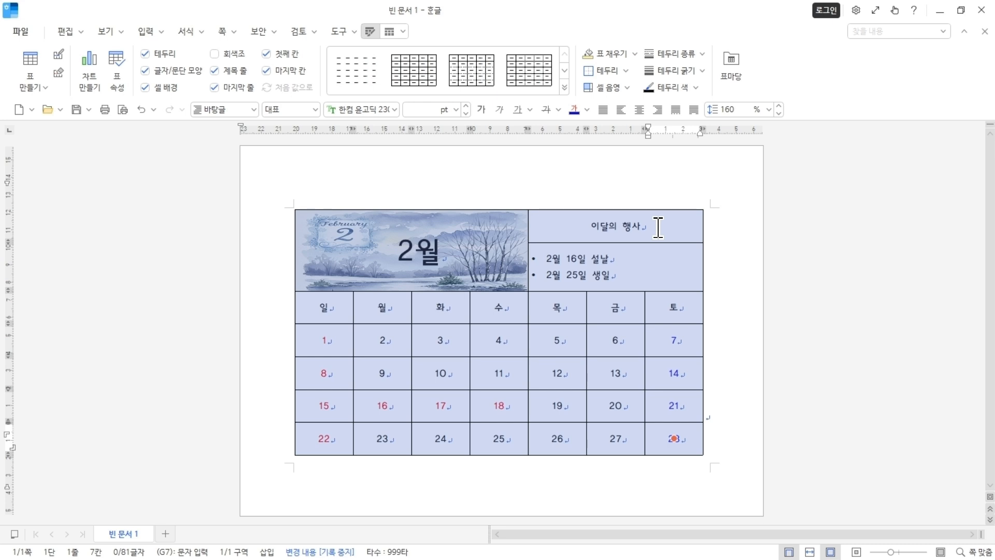
key("l")
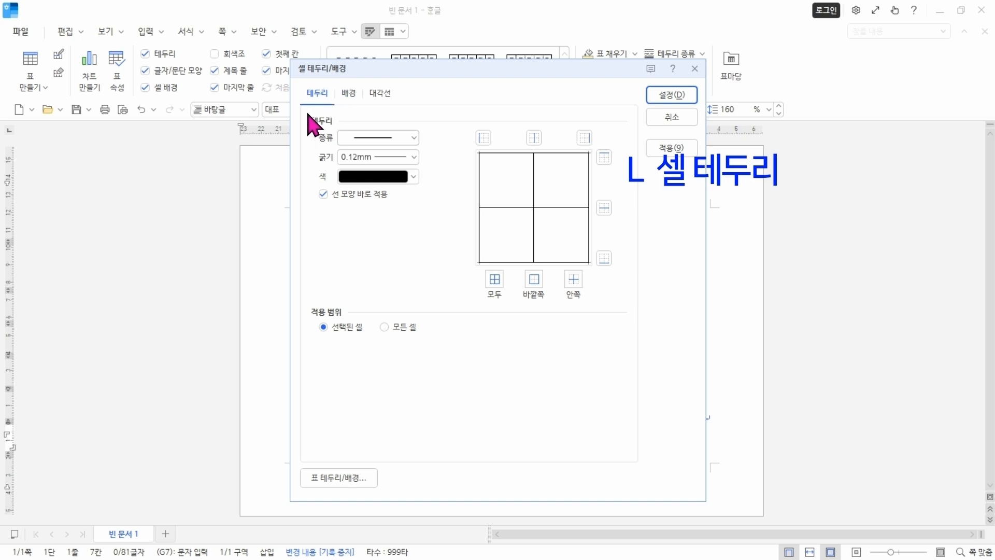
left_click(415, 159)
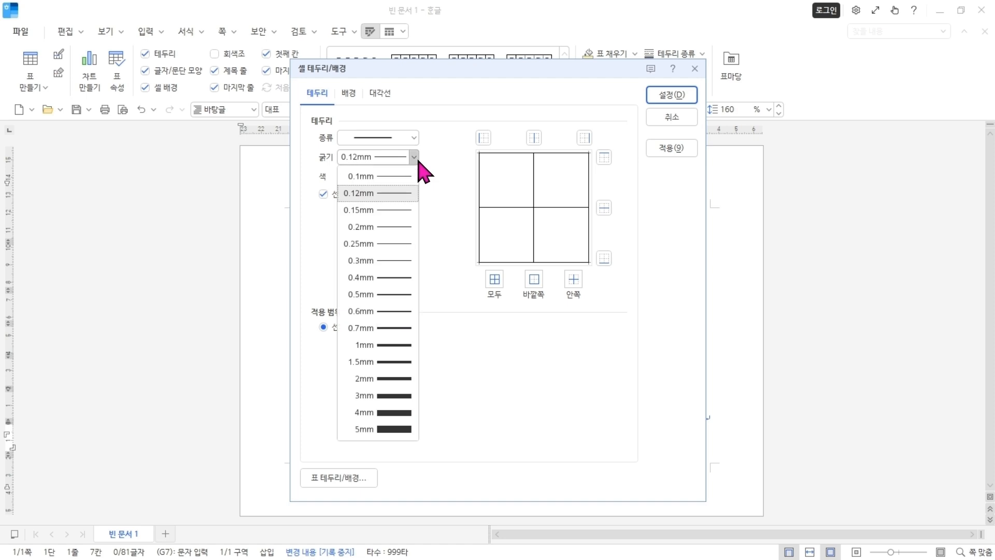
left_click(397, 345)
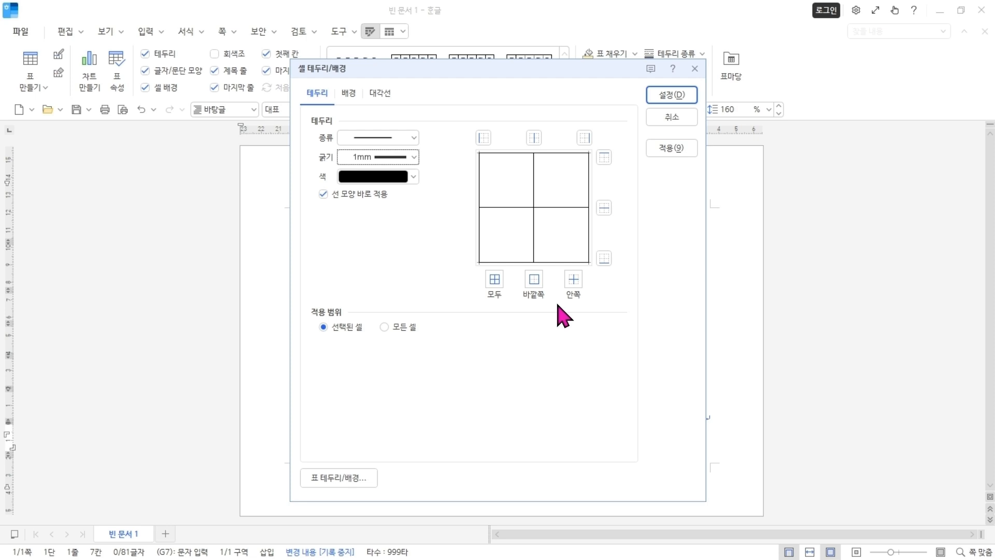
left_click(535, 283)
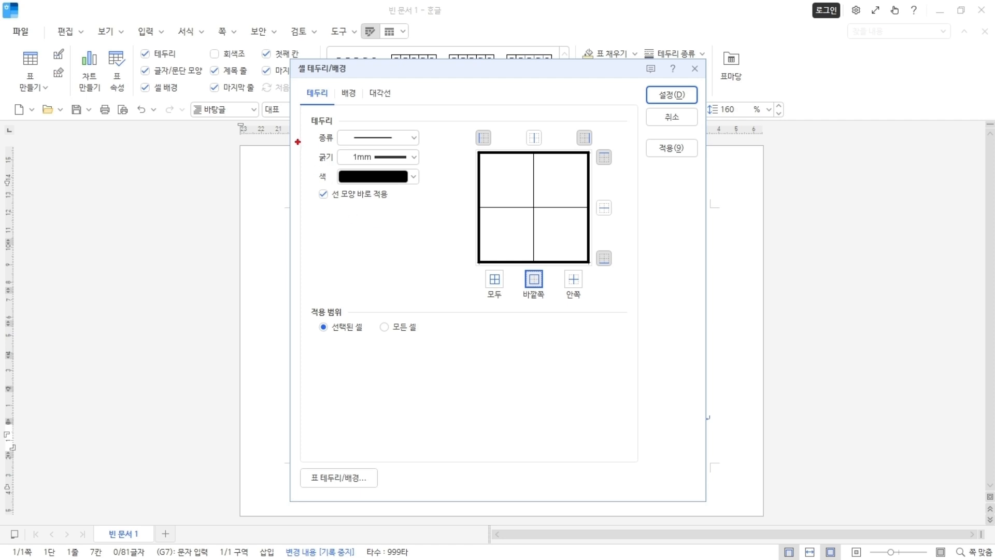
mouse_move(298, 143)
left_mouse_down()
mouse_move(358, 173)
mouse_move(439, 174)
left_mouse_up()
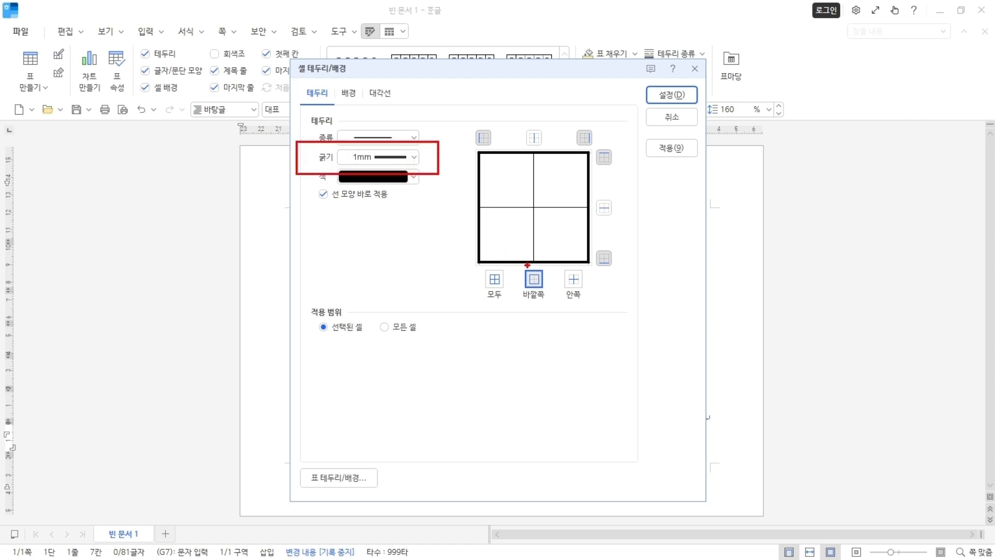
left_click_drag(511, 257, 558, 308)
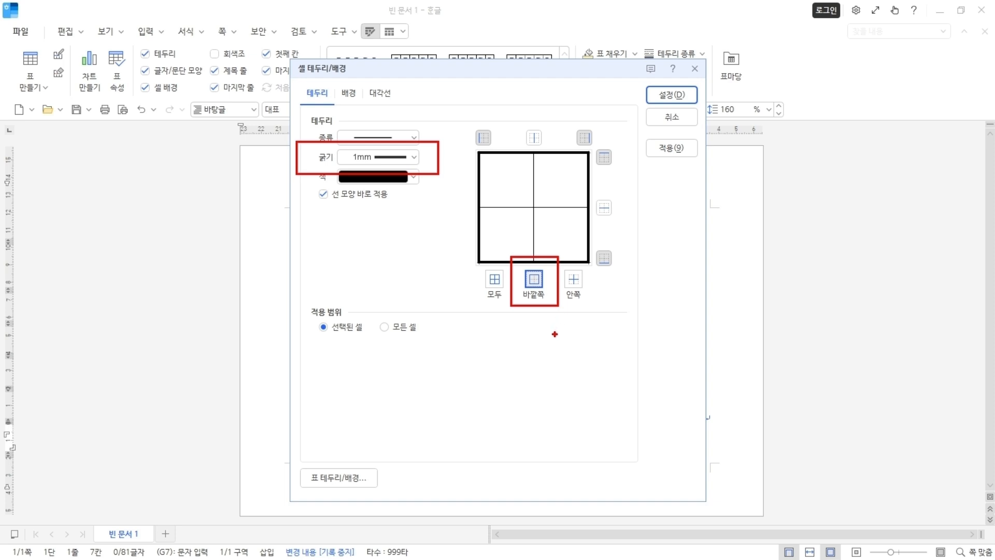
key("Escape")
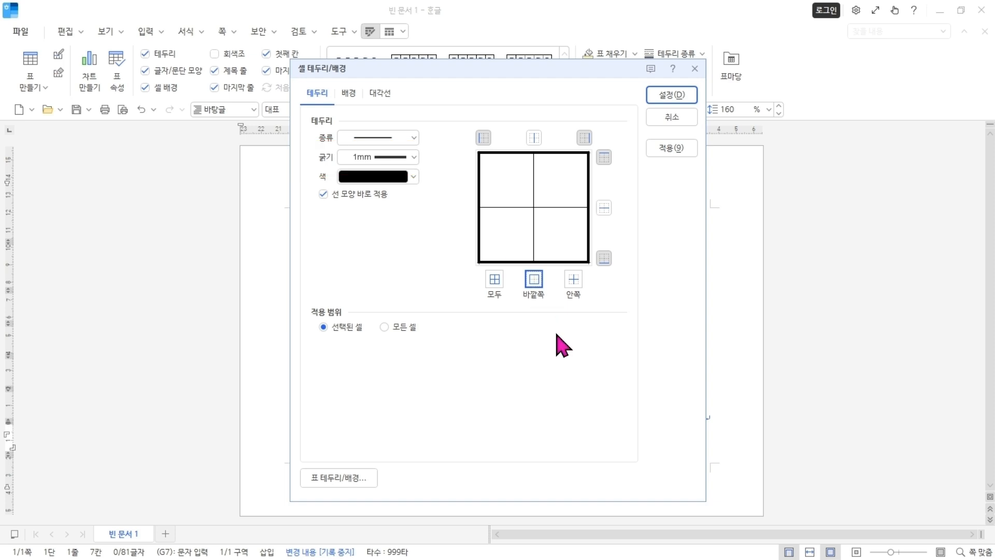
left_click(673, 98)
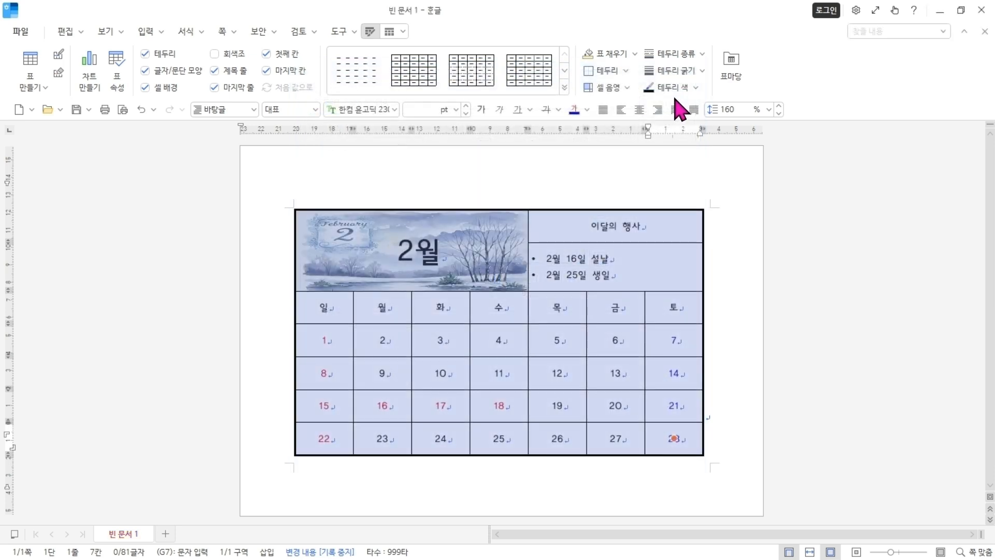
left_click(724, 340)
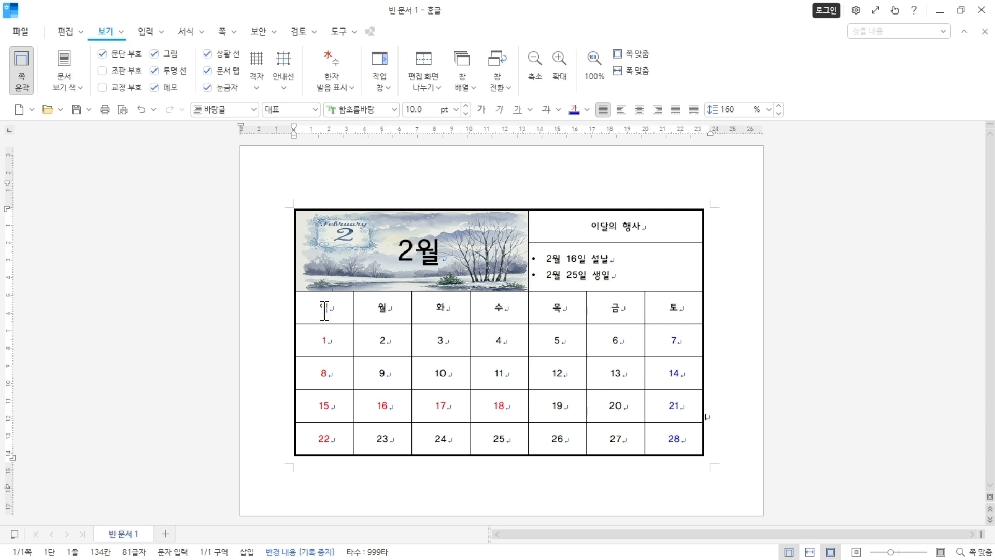
Step: Make the 이달의 행사 heading cell and the event list cell beneath it equal in height
mouse_move(520, 198)
left_mouse_down()
mouse_move(534, 287)
mouse_move(711, 303)
left_mouse_up()
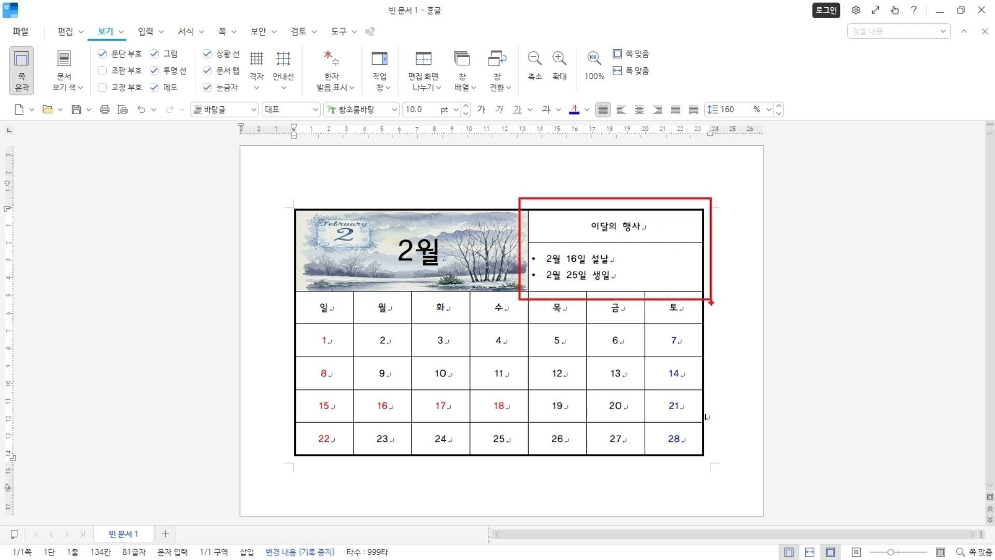
left_click_drag(712, 303, 711, 304)
left_click(633, 279)
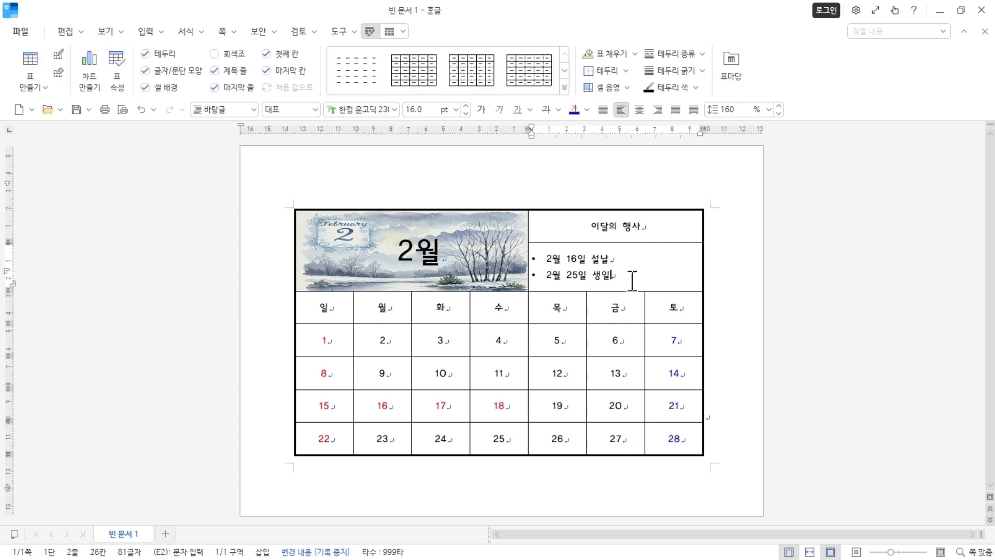
left_click_drag(616, 267, 629, 248)
left_click(630, 249)
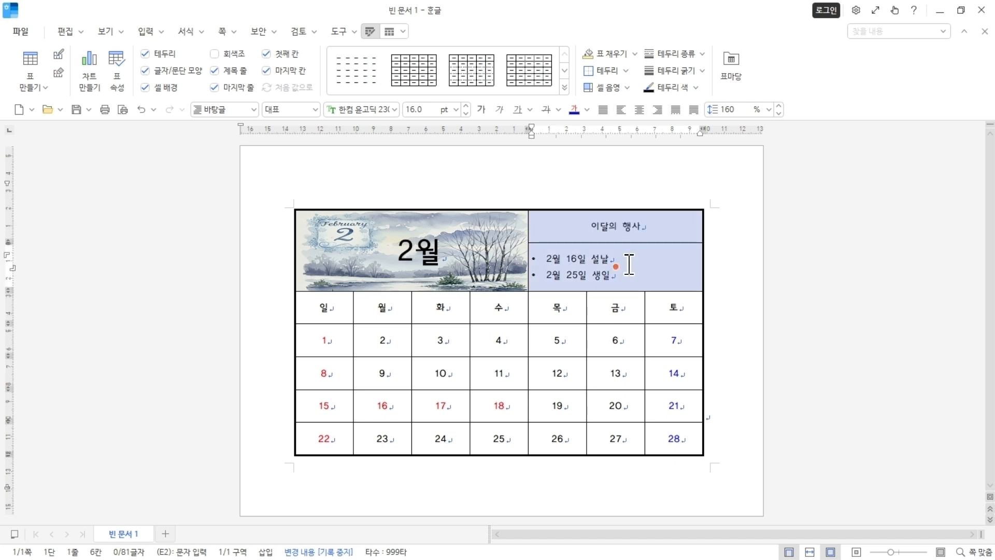
left_click(389, 31)
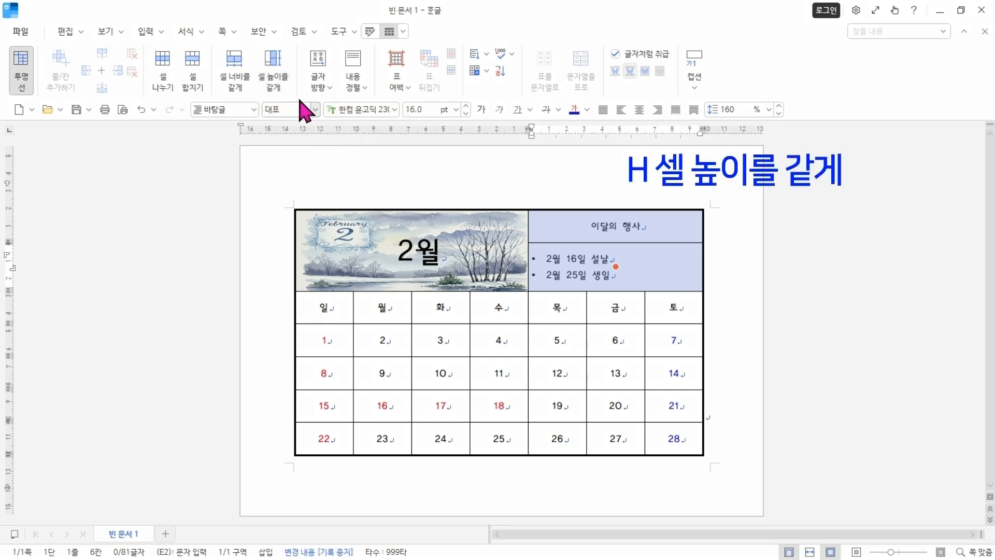
left_click(285, 92)
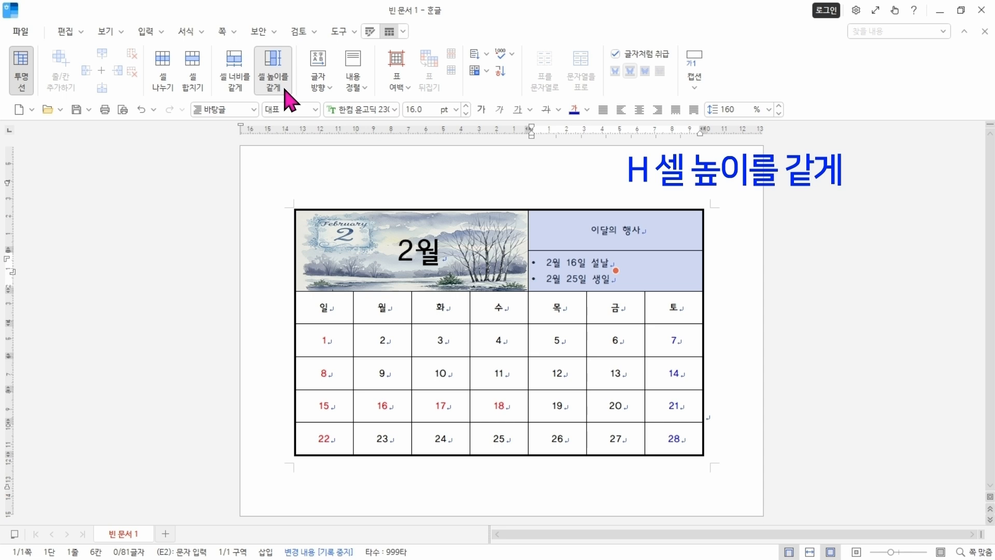